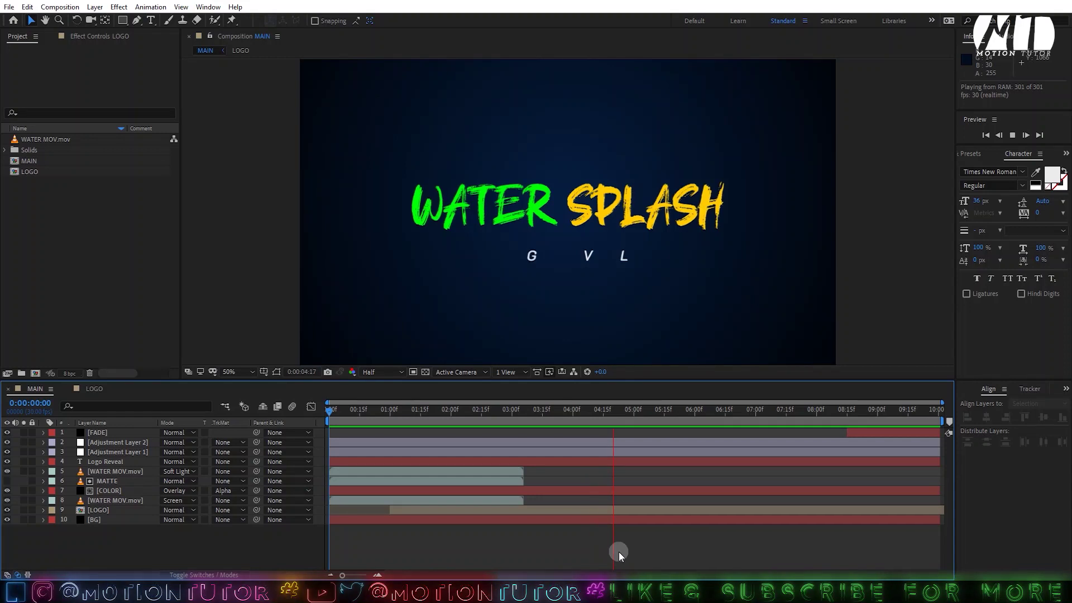
# - Create an 8-second 1920×1080, 30 fps composition named INTRO
pyautogui.doubleClick(48, 140)
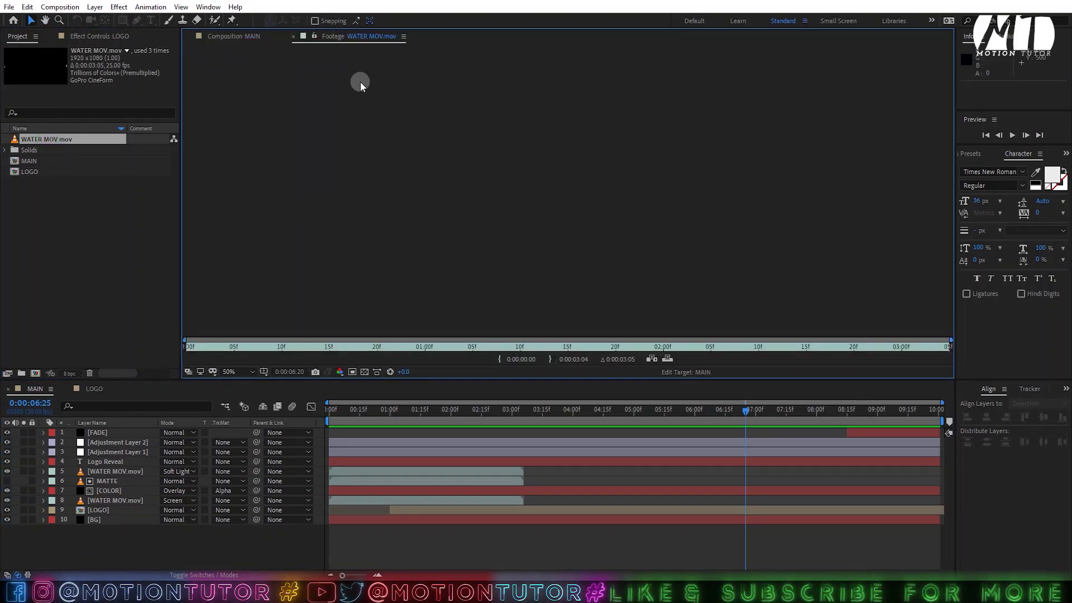
pyautogui.click(292, 37)
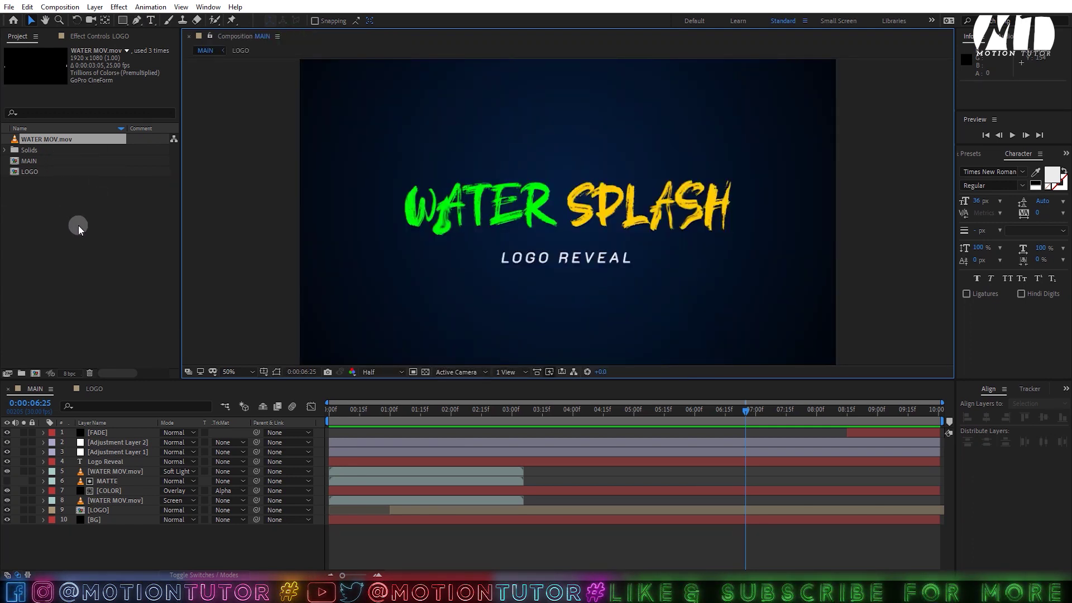
pyautogui.click(48, 233)
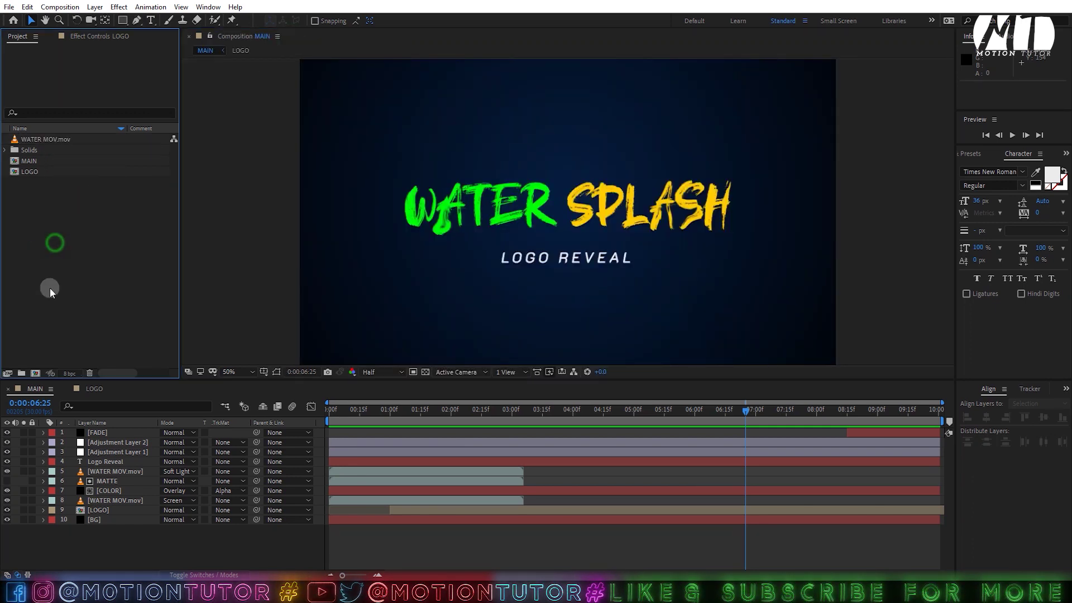
pyautogui.click(35, 373)
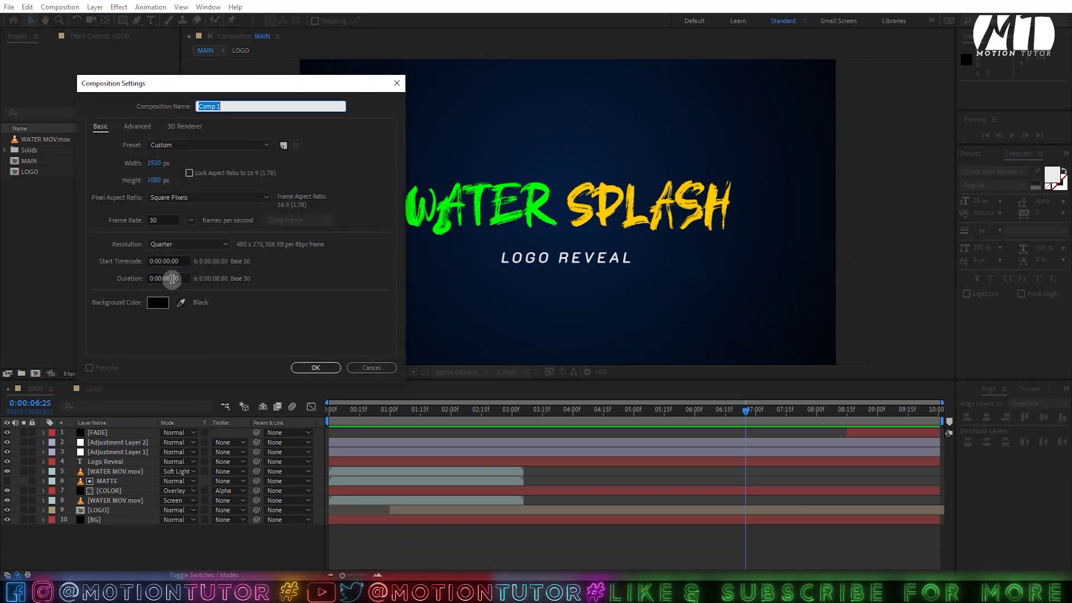
pyautogui.write('INTRO')
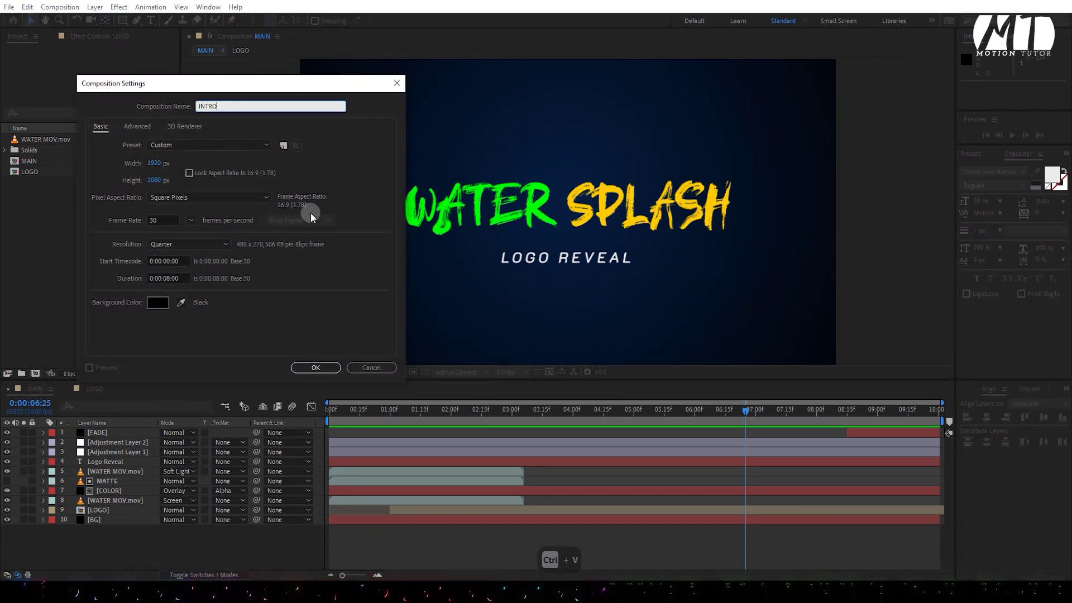
pyautogui.click(301, 369)
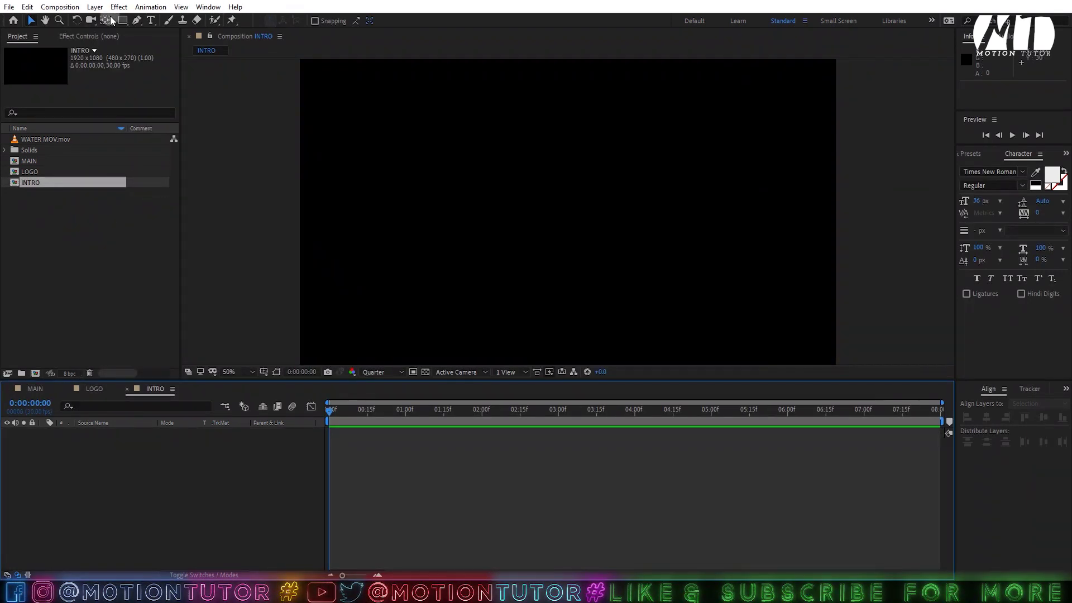
# - Add a black solid layer named BG to INTRO
pyautogui.click(92, 8)
pyautogui.moveTo(117, 20)
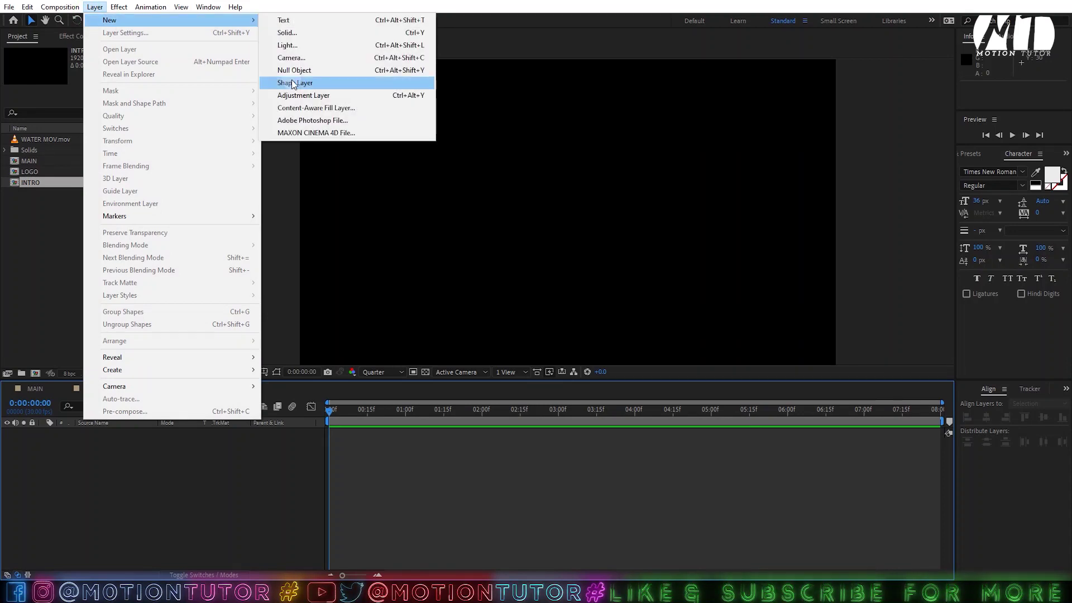
pyautogui.click(286, 32)
pyautogui.write('BG')
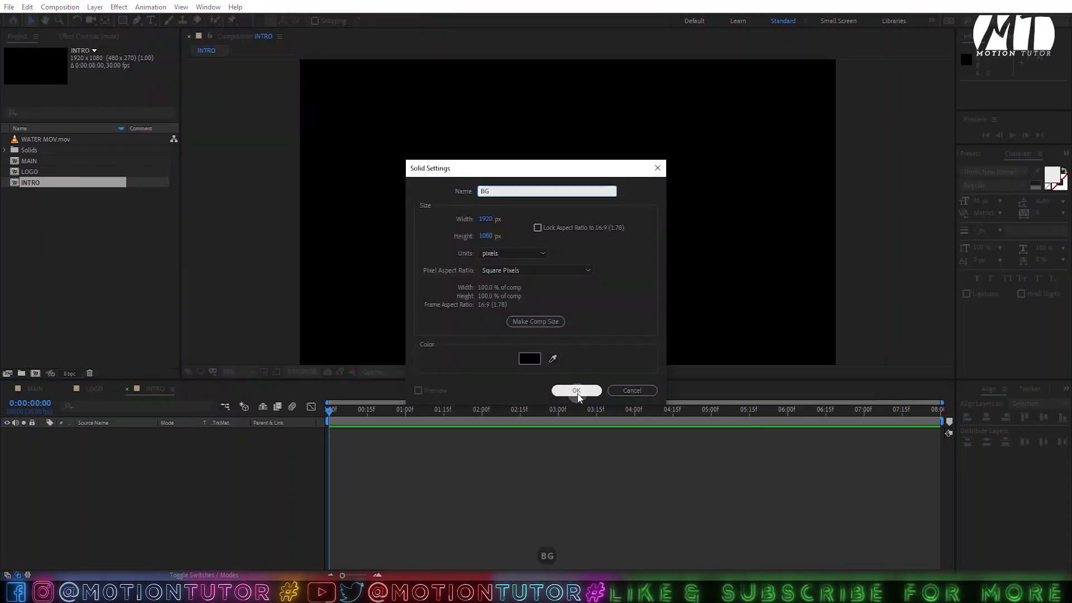
pyautogui.click(575, 390)
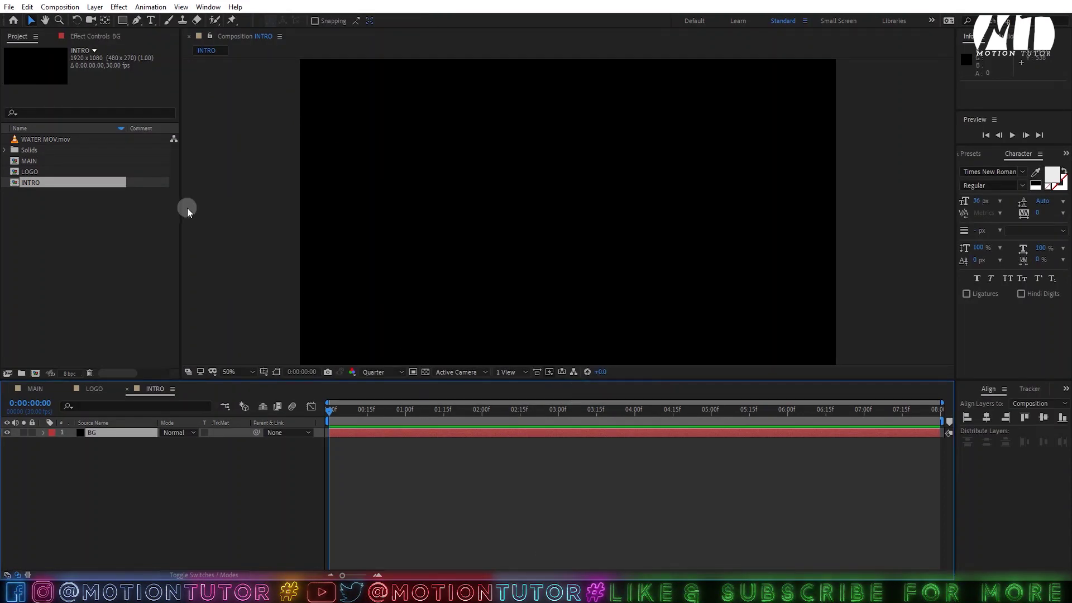
# - Apply Gradient Ramp to the BG layer with a Radial ramp shape
pyautogui.click(977, 163)
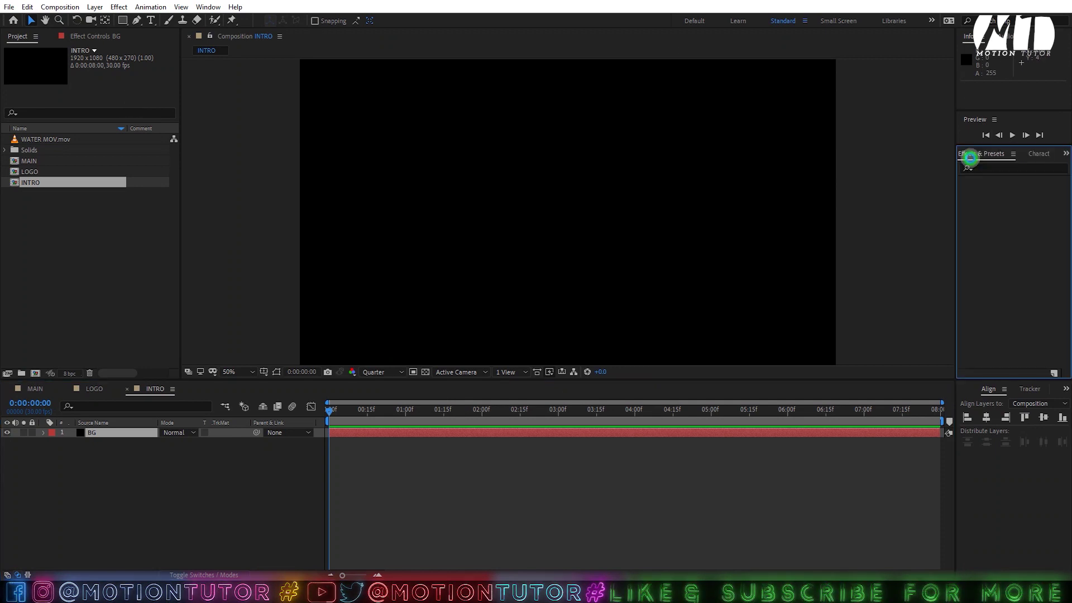
pyautogui.moveTo(1008, 189); pyautogui.dragTo(116, 435)
pyautogui.click(115, 109)
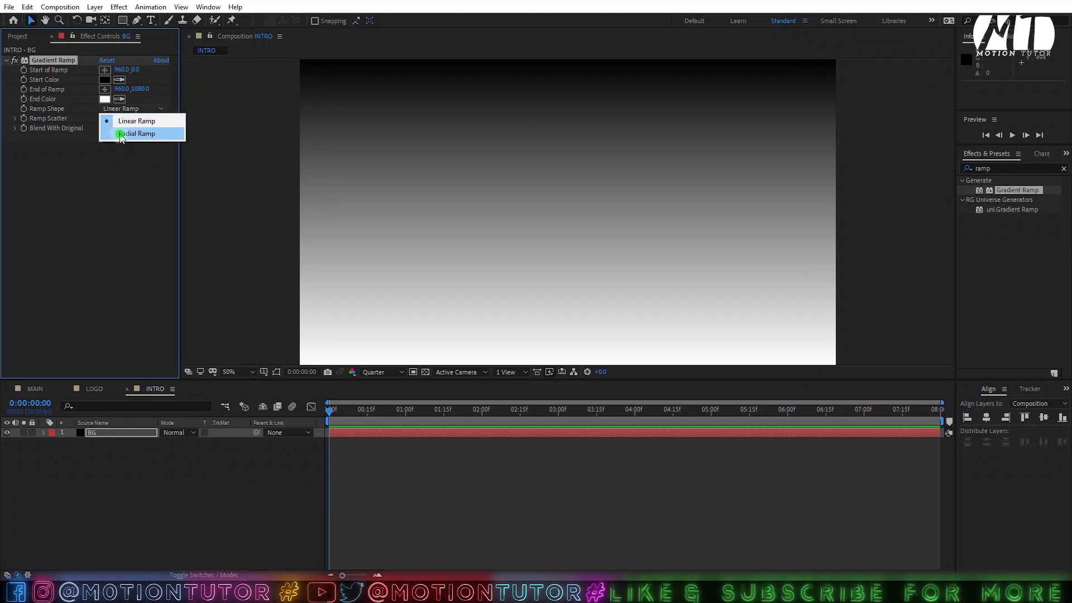
pyautogui.click(119, 133)
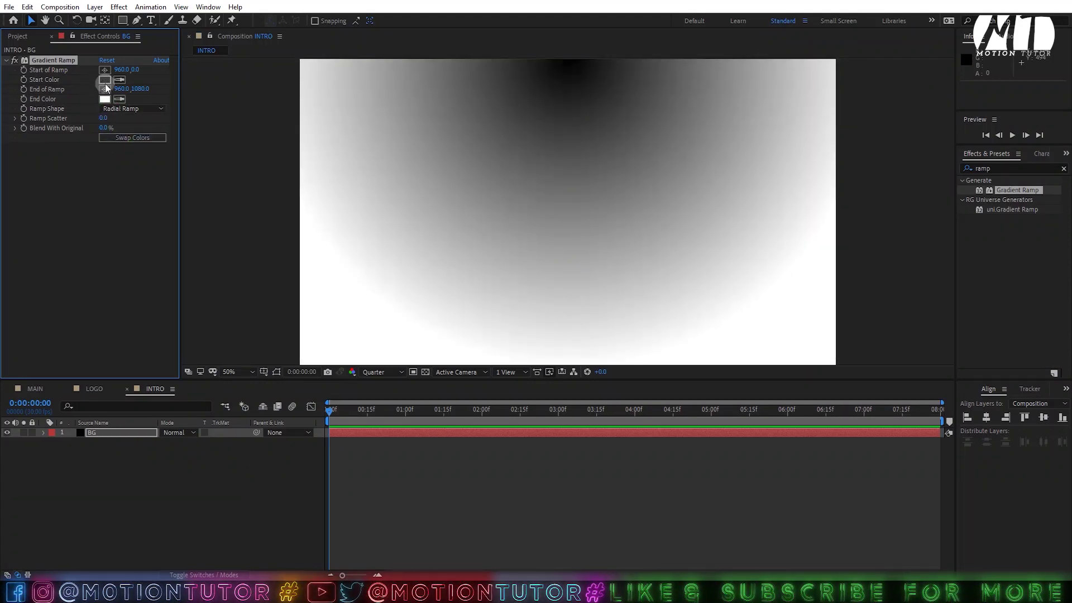
# - Set the ramp End Color to dark blue 01182C and swap the start and end colours
pyautogui.click(104, 99)
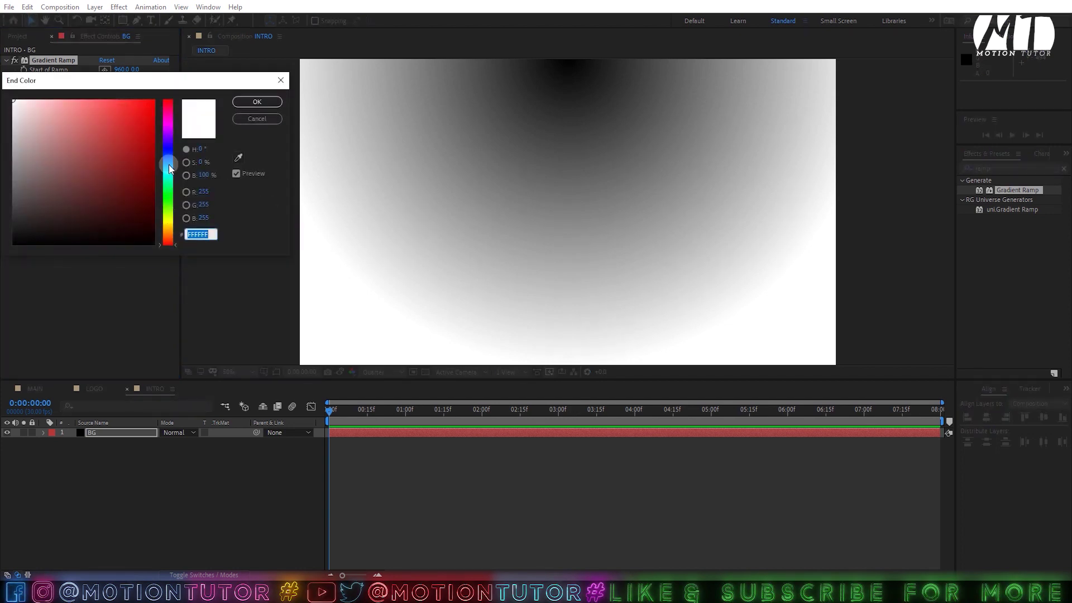
pyautogui.moveTo(169, 164); pyautogui.dragTo(169, 162)
pyautogui.click(151, 220)
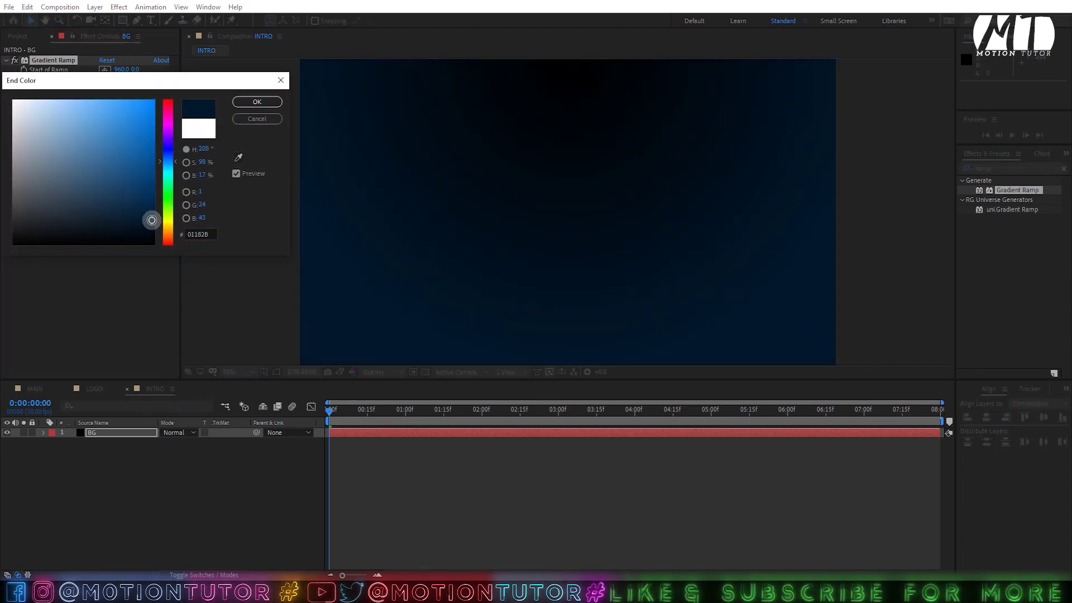
pyautogui.moveTo(151, 220); pyautogui.dragTo(153, 219)
pyautogui.click(265, 101)
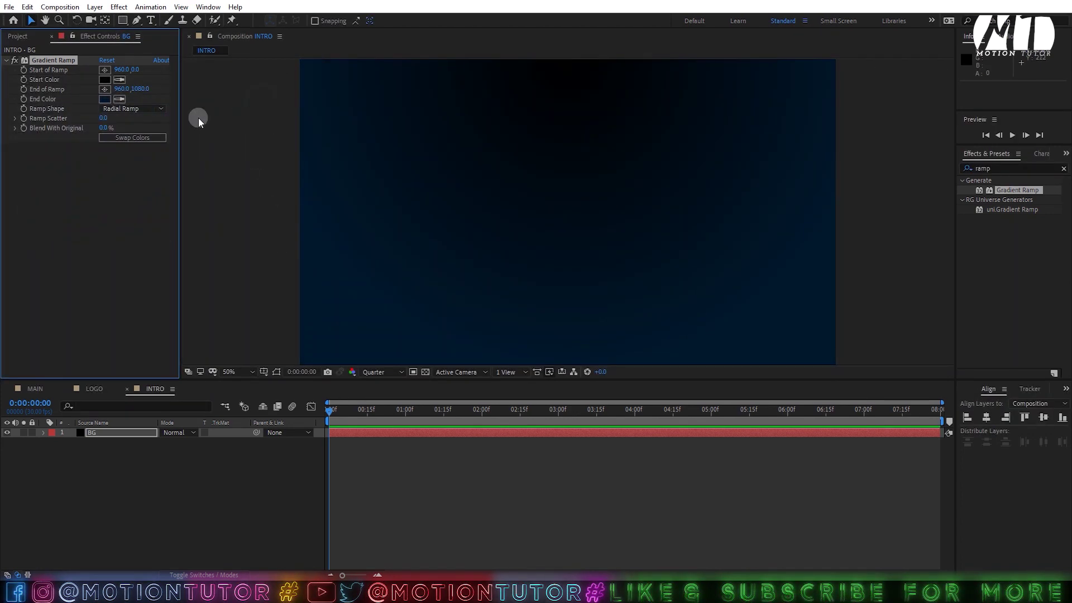
pyautogui.click(124, 140)
# - Centre the ramp start at 956,540 and push the ramp end far below the frame
pyautogui.scroll(-4, 560, 165)
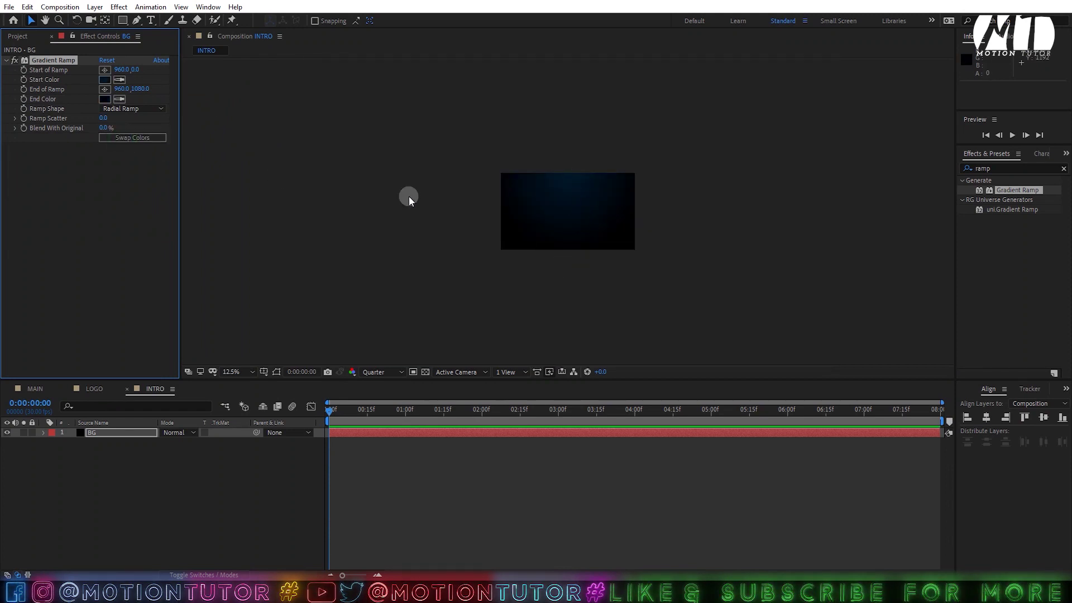
pyautogui.scroll(2, 604, 193)
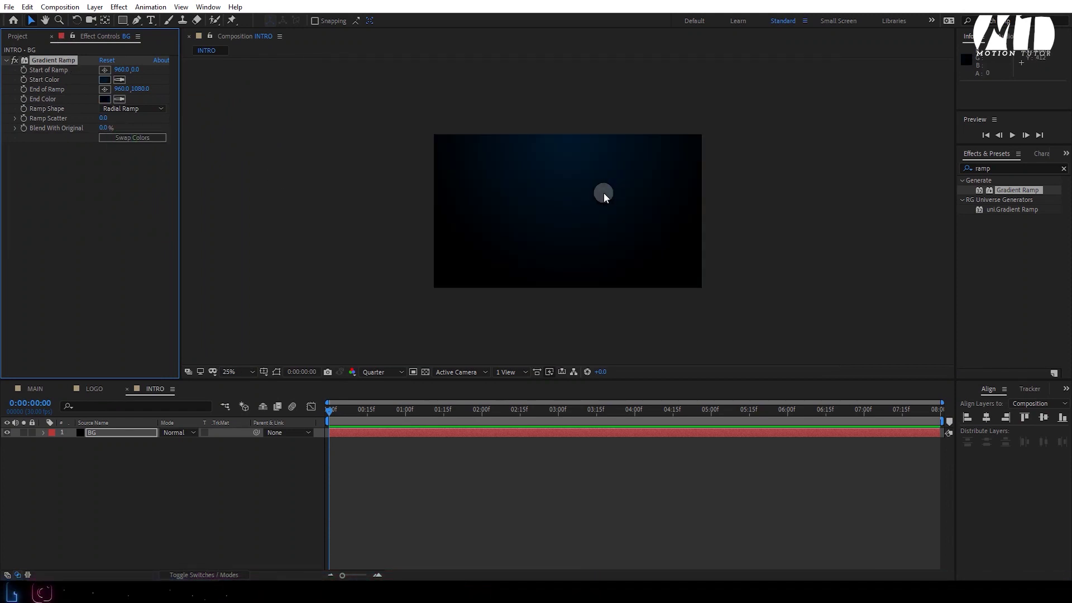
pyautogui.hotkey('ctrl', 'shift', 'h')
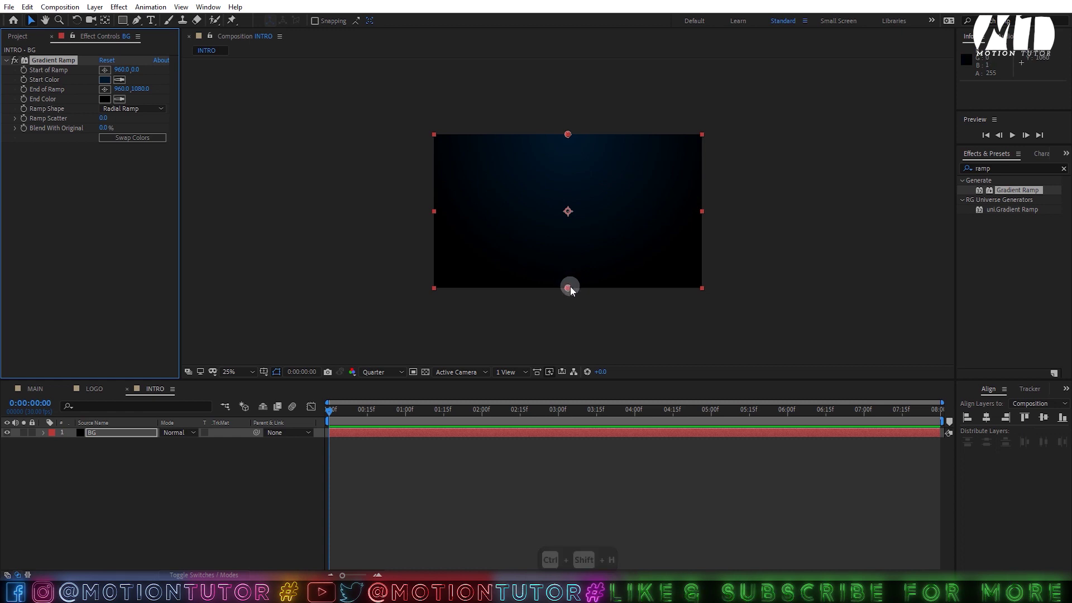
pyautogui.moveTo(567, 288); pyautogui.dragTo(571, 375)
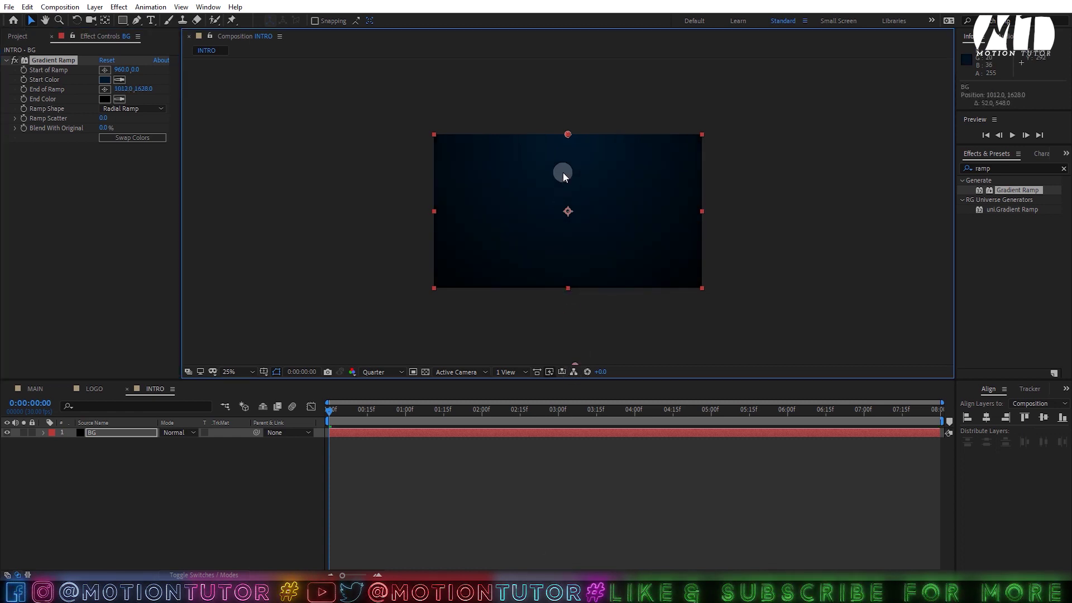
pyautogui.moveTo(567, 134); pyautogui.dragTo(568, 206)
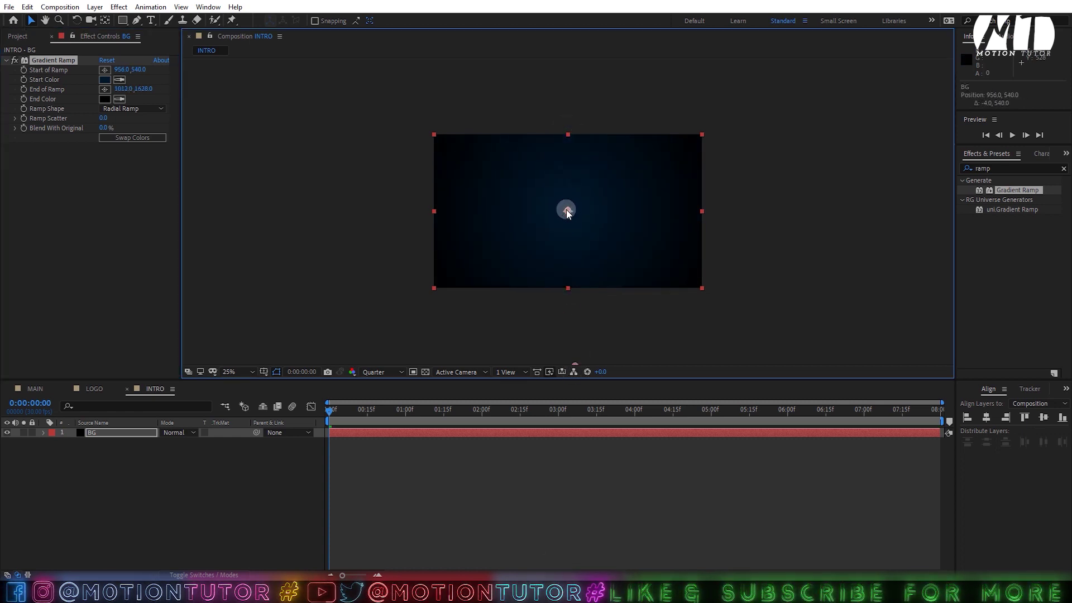
pyautogui.scroll(-2, 567, 210)
pyautogui.moveTo(571, 250); pyautogui.dragTo(574, 294)
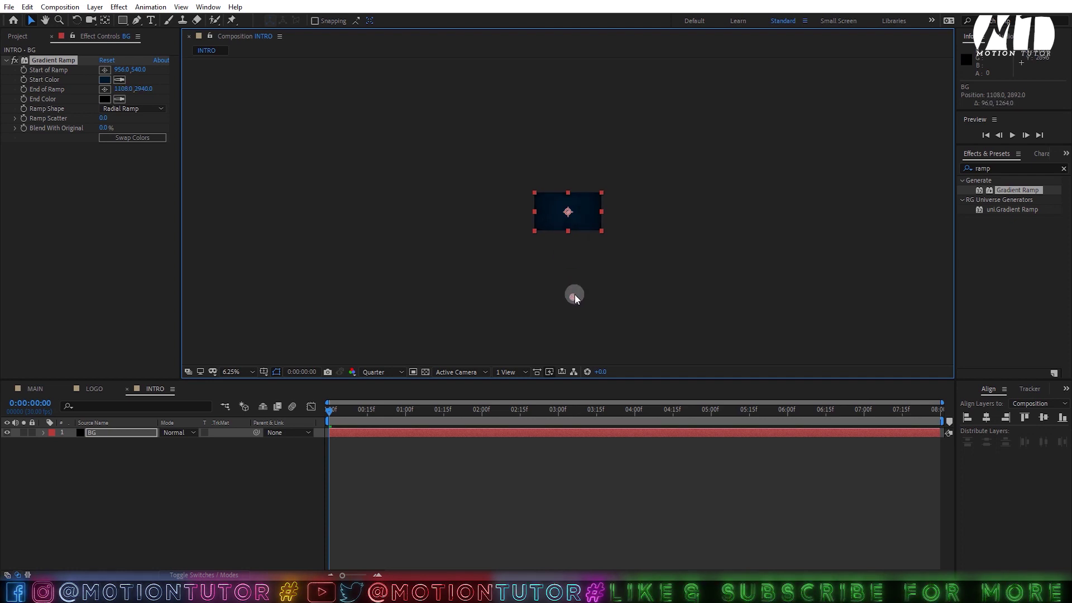
pyautogui.press('.')
pyautogui.press('.')
pyautogui.hotkey('shift', '/')
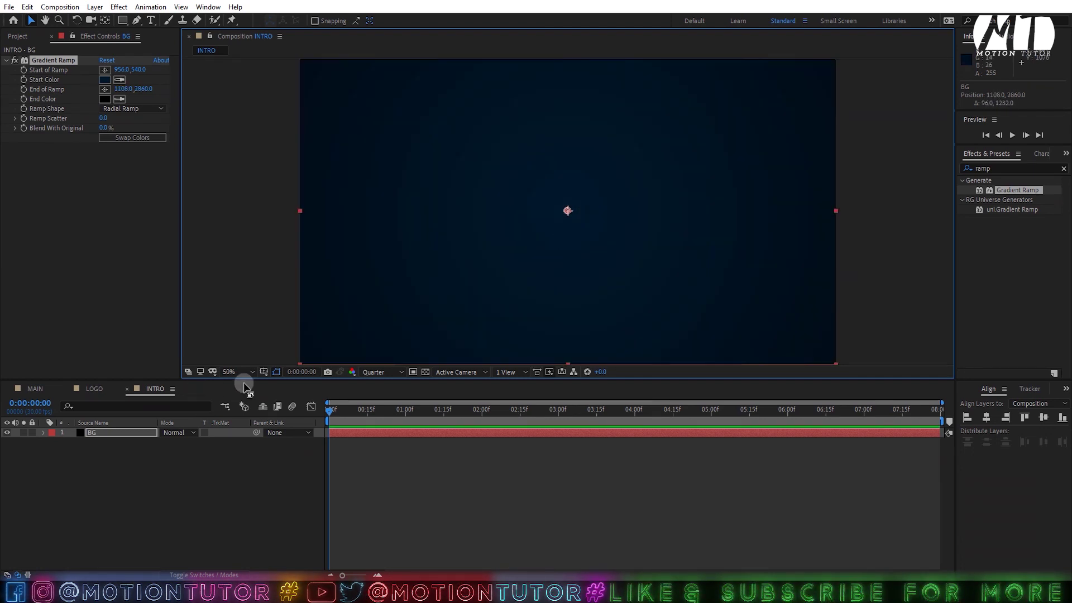
pyautogui.click(479, 364)
pyautogui.click(17, 36)
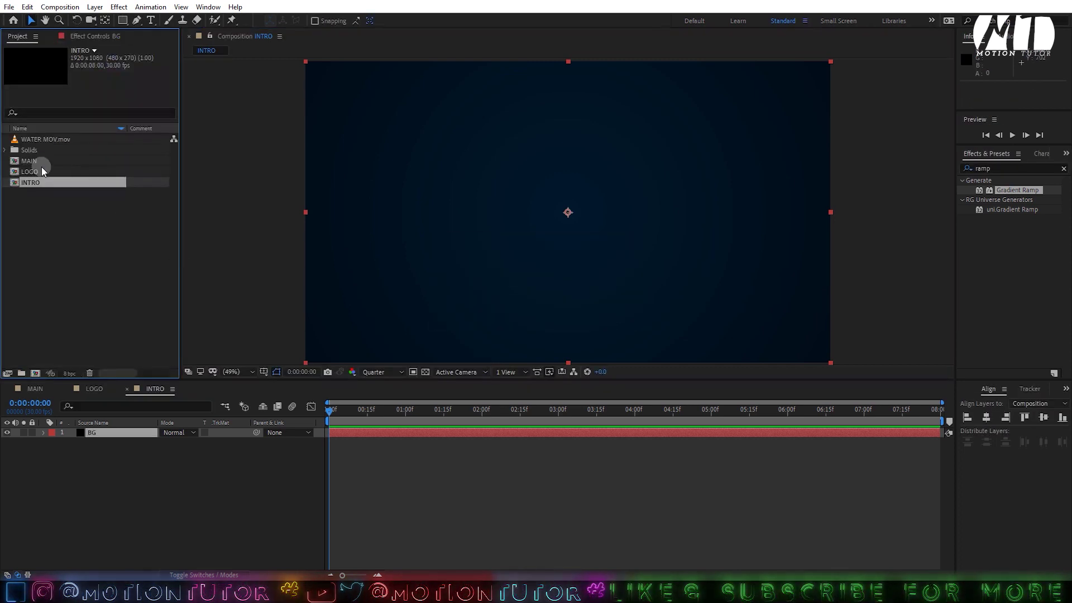
# - Add the LOGO composition and WATER MOV.mov footage to the INTRO timeline
pyautogui.click(29, 171)
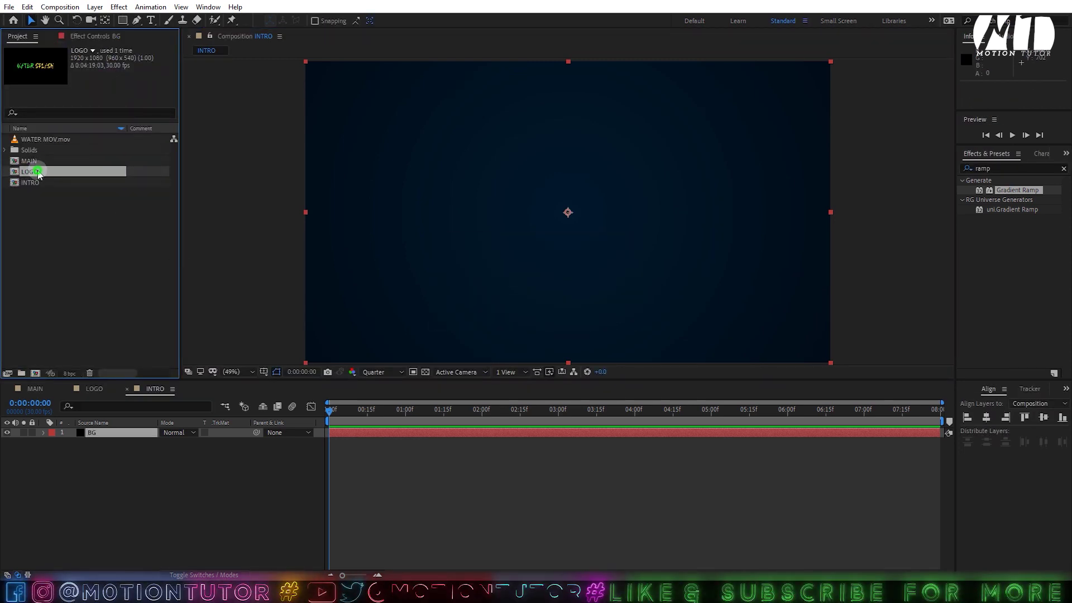
pyautogui.moveTo(38, 175); pyautogui.dragTo(114, 435)
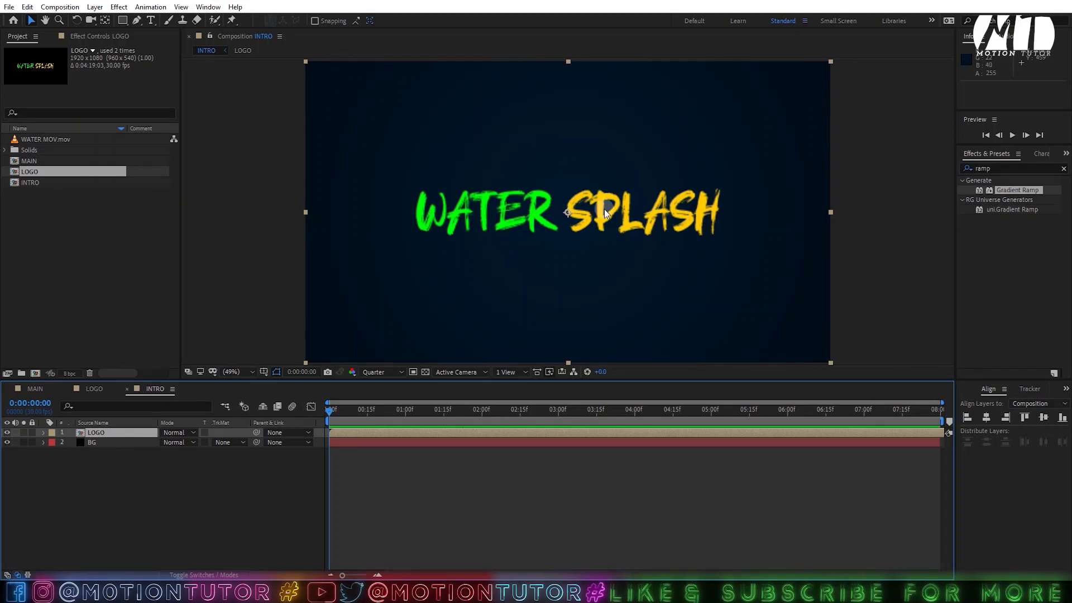
pyautogui.click(533, 228)
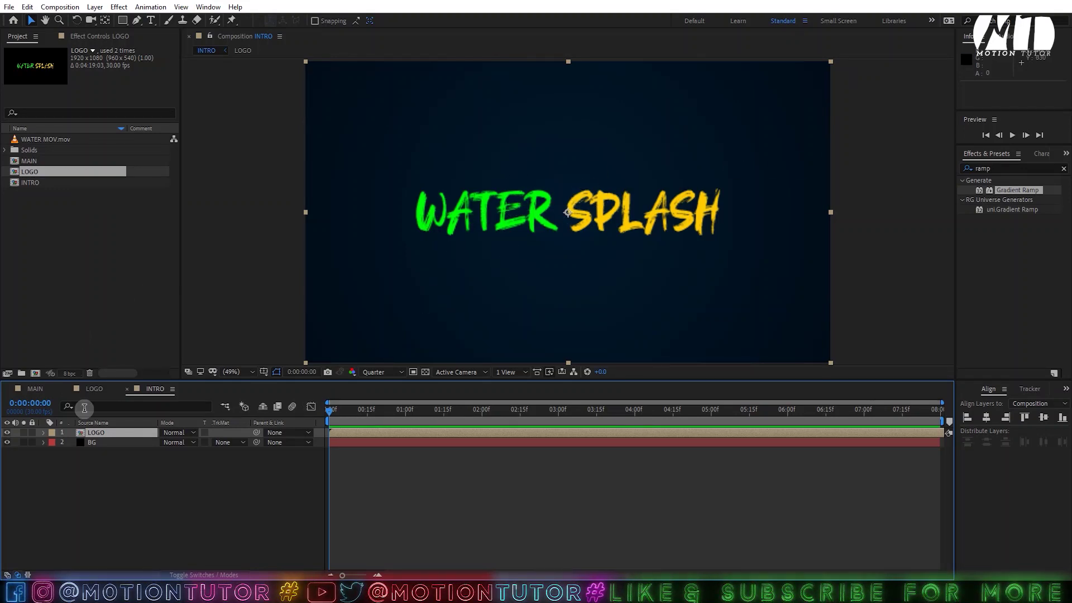
pyautogui.click(108, 454)
pyautogui.click(97, 433)
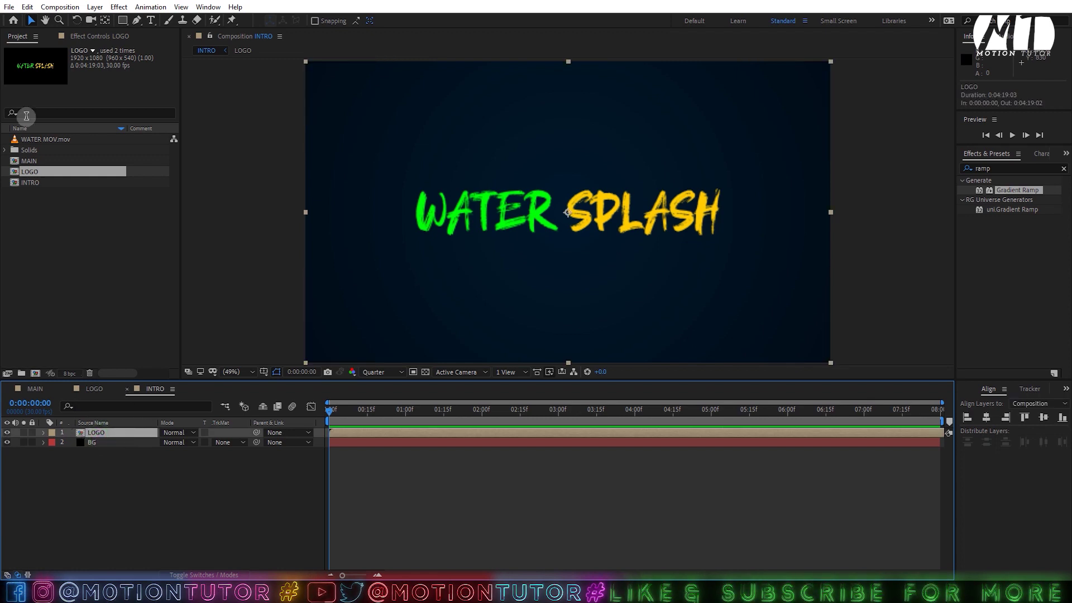
pyautogui.click(45, 139)
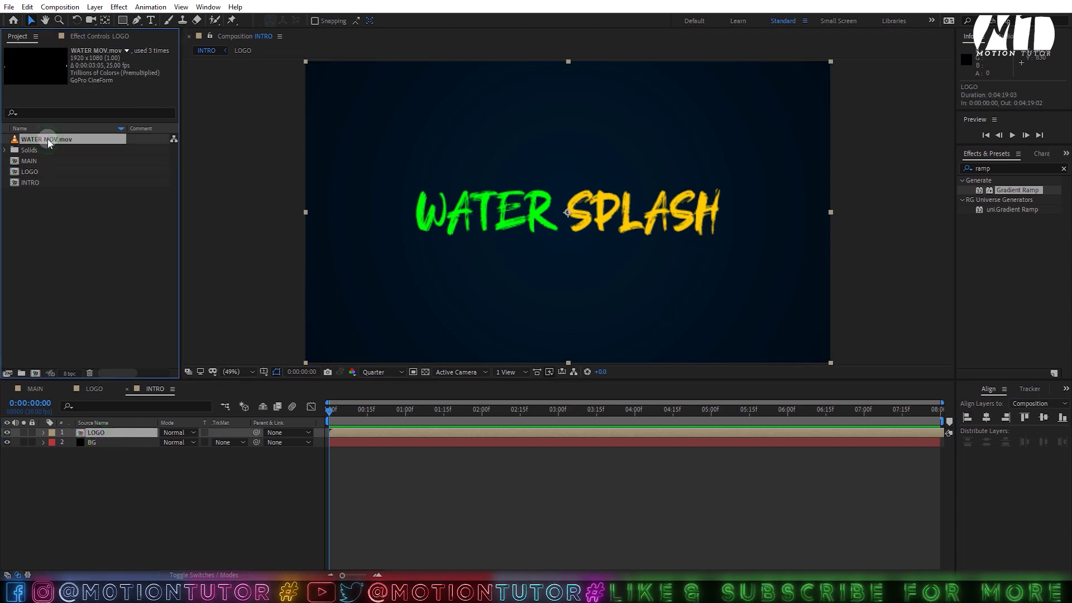
pyautogui.moveTo(43, 140); pyautogui.dragTo(115, 440)
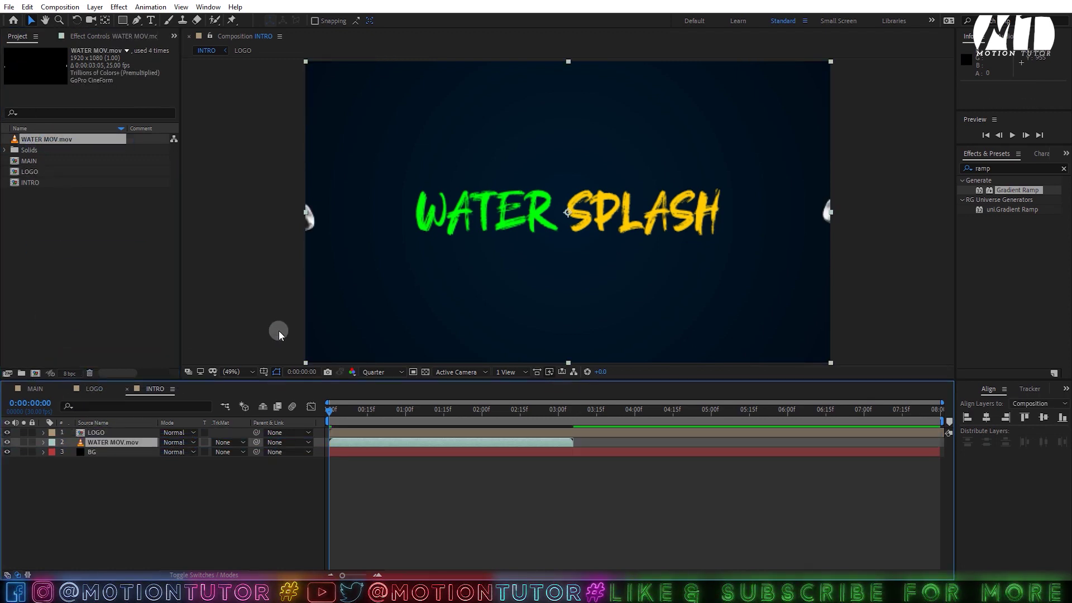
pyautogui.click(397, 403)
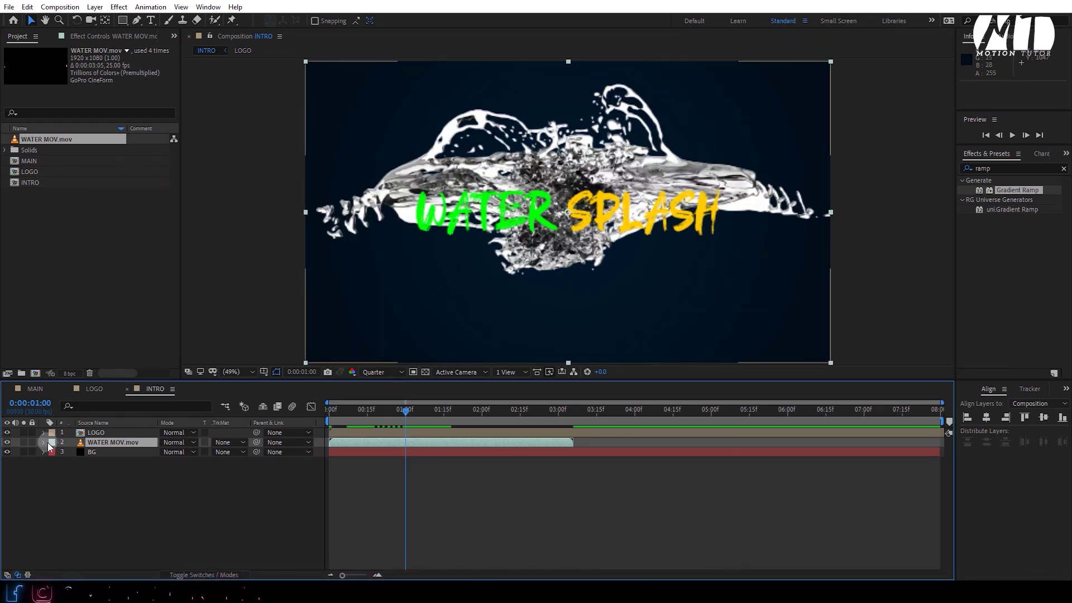
# - Move LOGO beneath the water splash and trim its in-point to 1:00f
pyautogui.click(94, 433)
pyautogui.moveTo(94, 434); pyautogui.dragTo(96, 450)
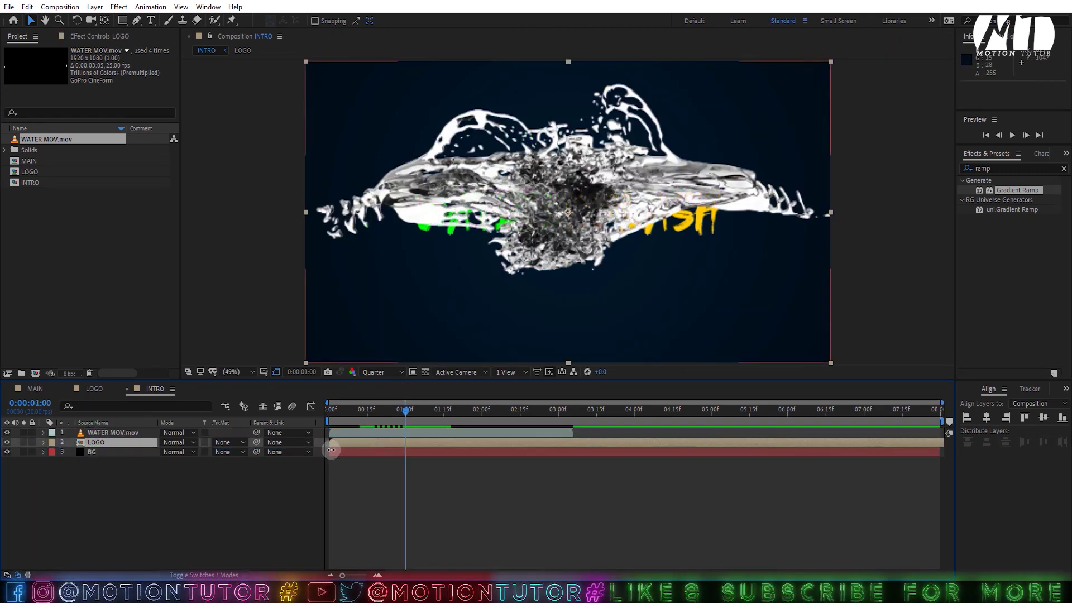
pyautogui.moveTo(381, 449); pyautogui.dragTo(406, 450)
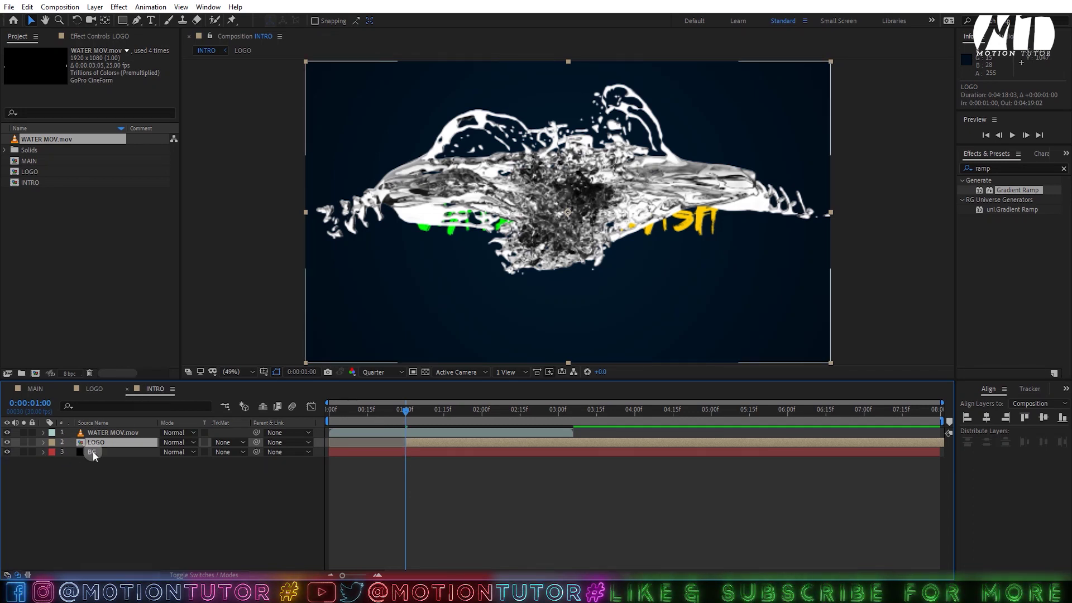
pyautogui.press('s')
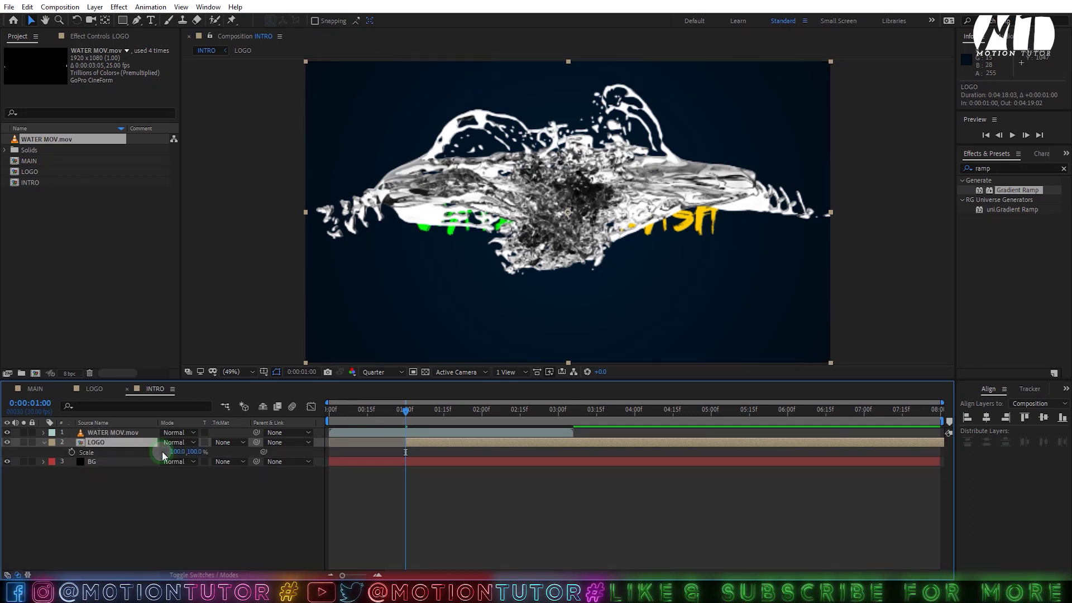
# - Keyframe LOGO Scale from 0,50% at 1:00f to 100% later
pyautogui.click(72, 451)
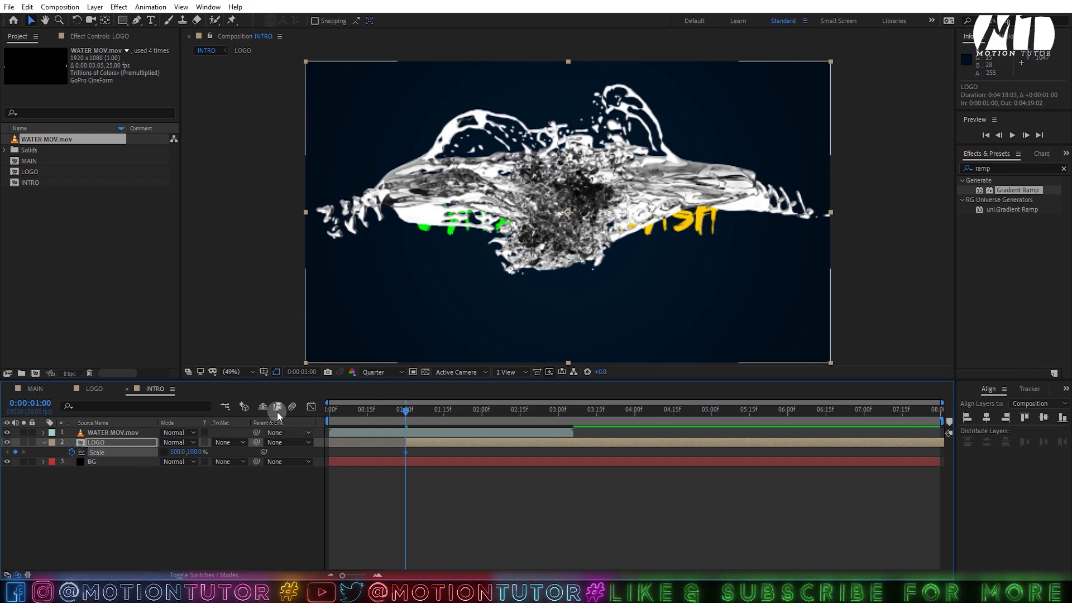
pyautogui.moveTo(425, 417); pyautogui.dragTo(467, 428)
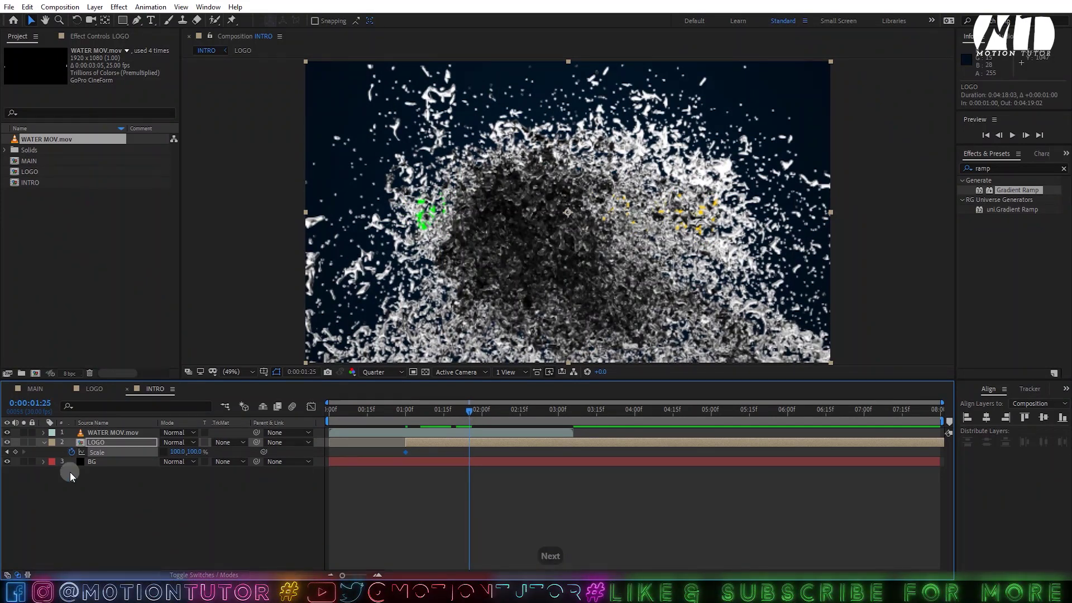
pyautogui.click(8, 451)
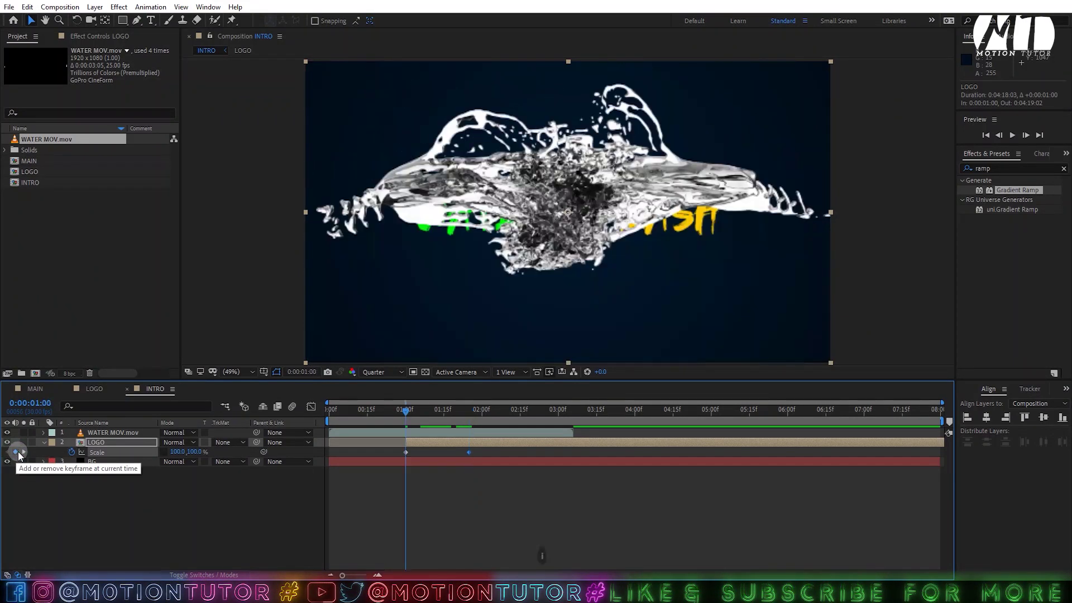
pyautogui.click(175, 452)
pyautogui.write('0')
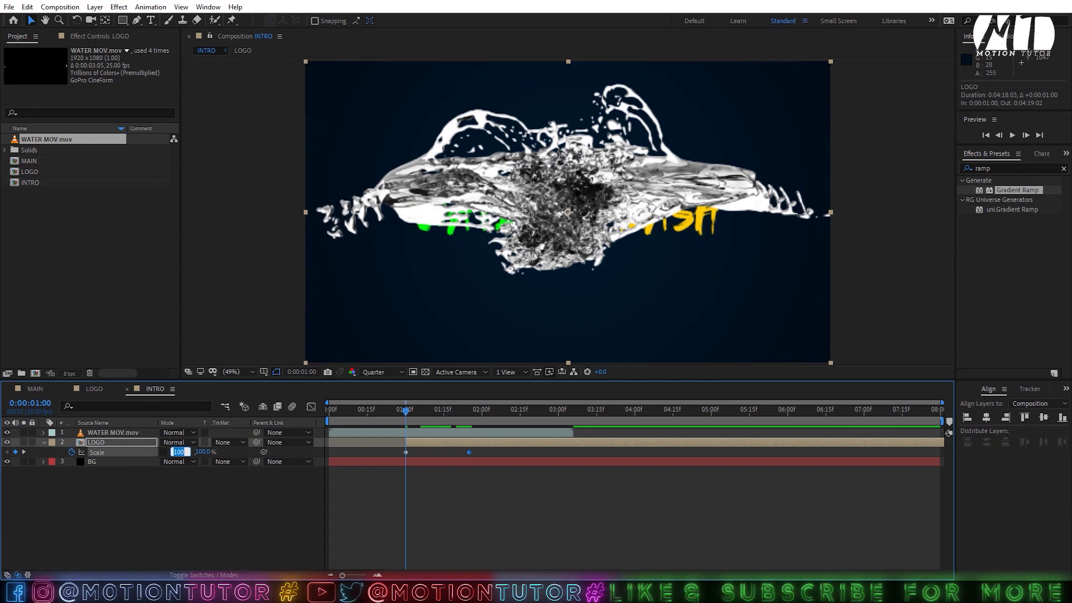
pyautogui.press('Return')
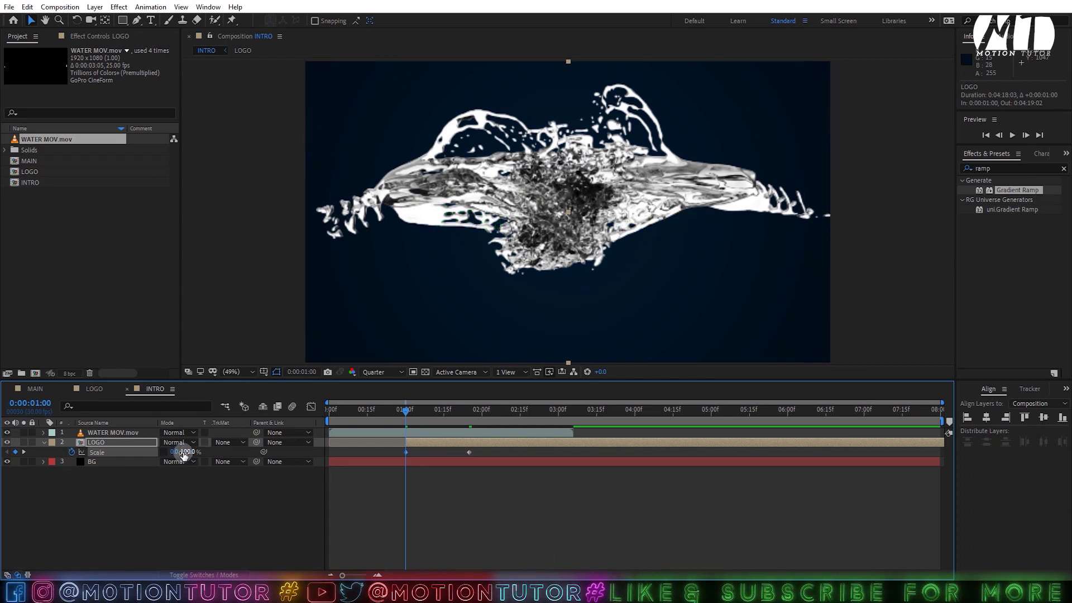
pyautogui.click(184, 452)
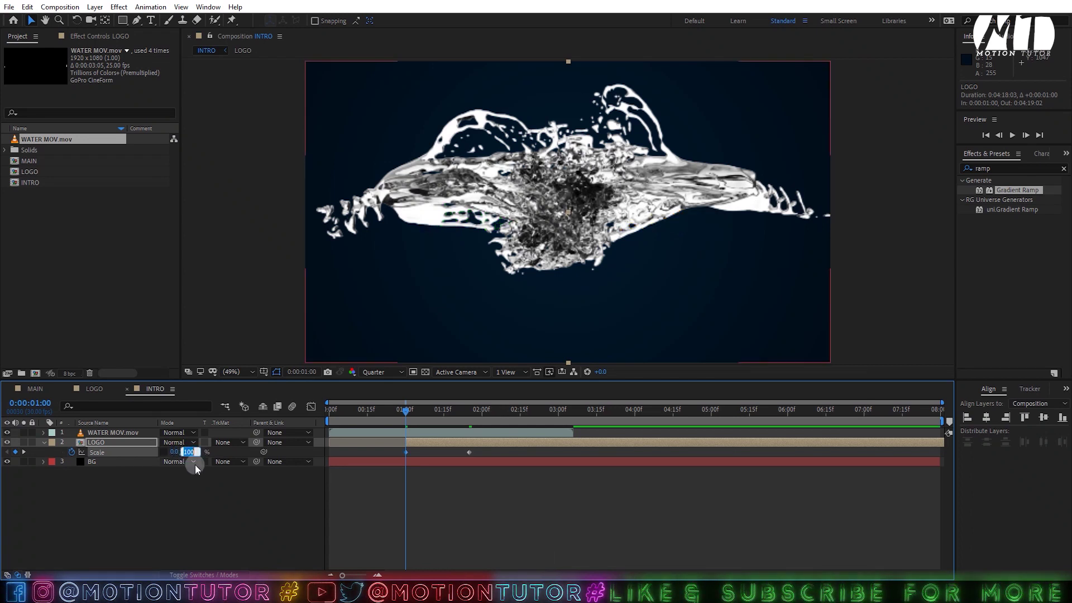
pyautogui.write('50.')
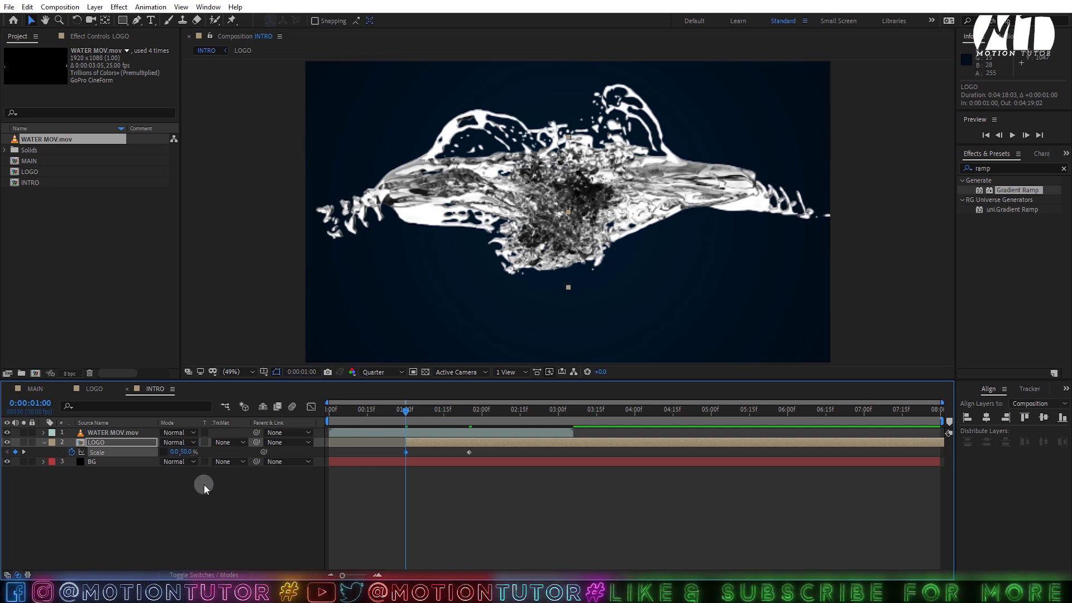
pyautogui.write('t')
# - Keyframe LOGO Opacity from 0% at 1:00f to 100% at 2:00f
pyautogui.click(70, 449)
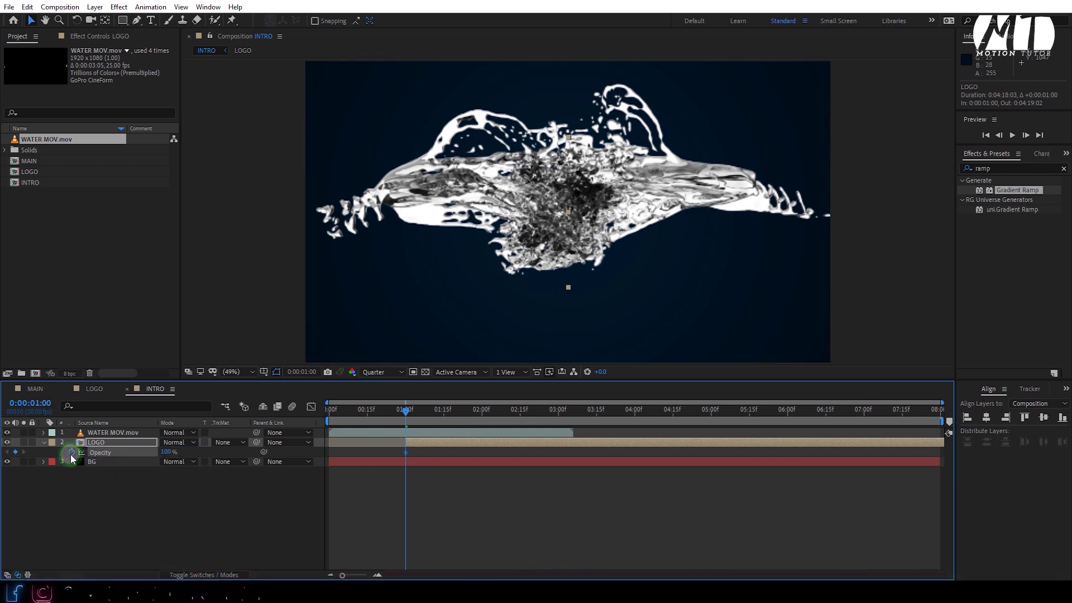
pyautogui.press('u')
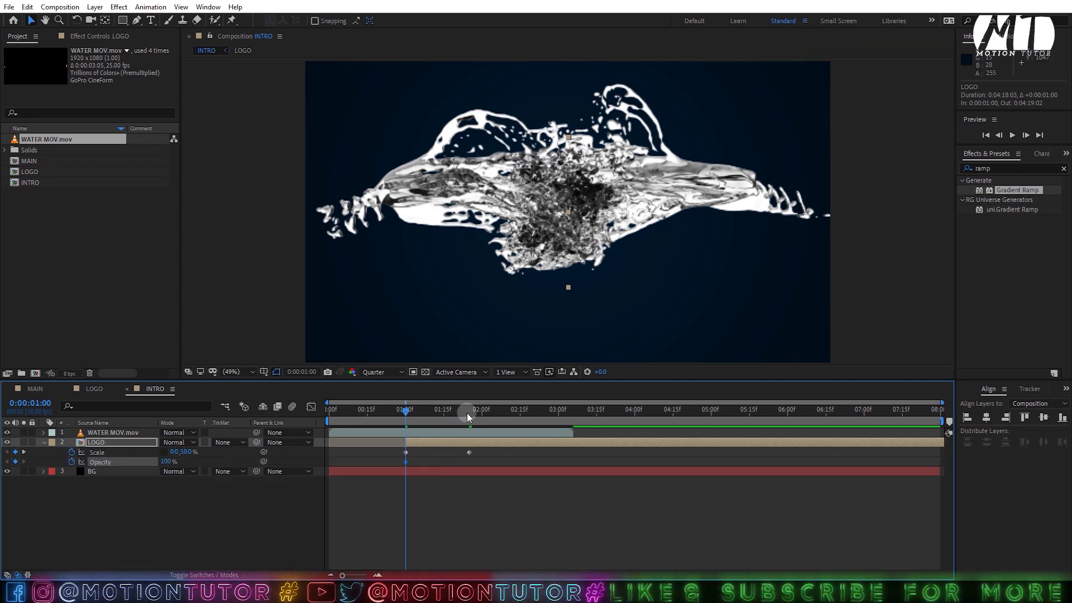
pyautogui.moveTo(467, 413); pyautogui.dragTo(482, 413)
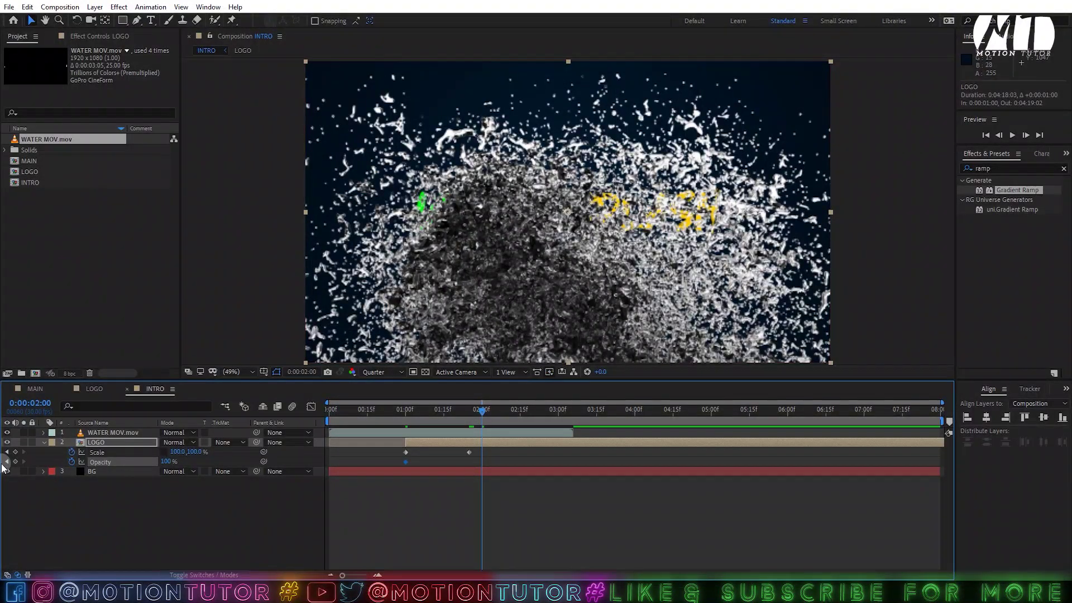
pyautogui.click(15, 461)
pyautogui.click(7, 461)
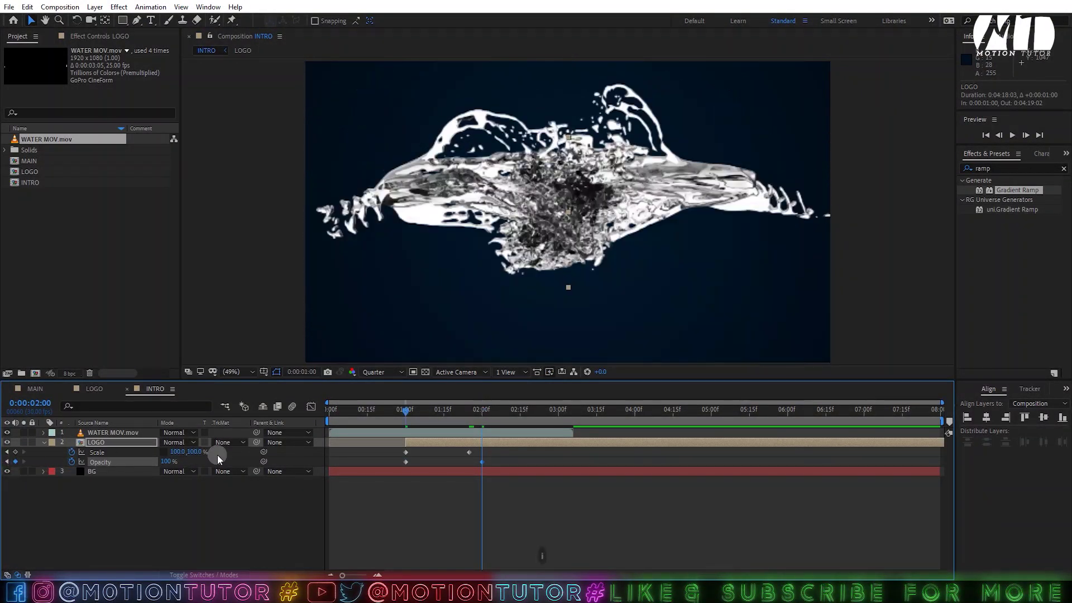
pyautogui.click(168, 461)
pyautogui.write('0')
pyautogui.press('Return')
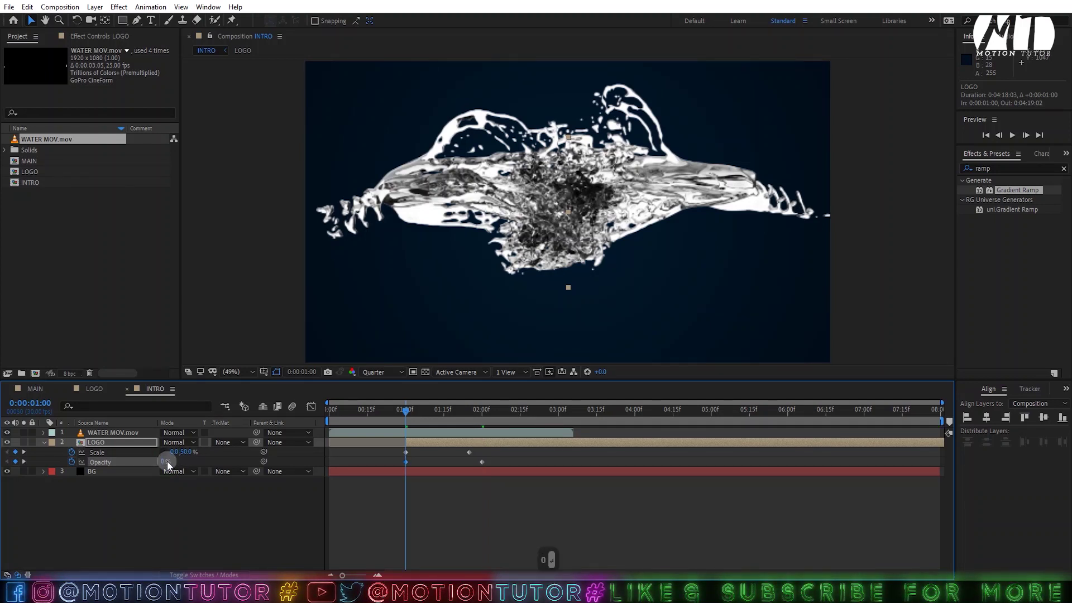
pyautogui.click(1004, 168)
# - Apply Turbulent Displace to the LOGO layer and solo it
pyautogui.write('tur')
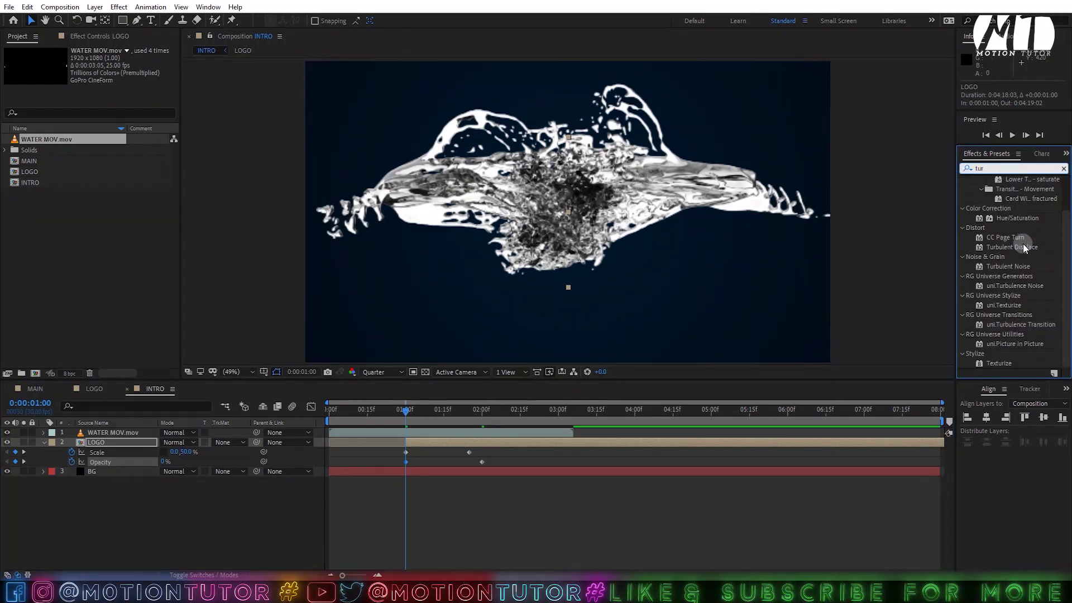
pyautogui.moveTo(1022, 245); pyautogui.dragTo(477, 441)
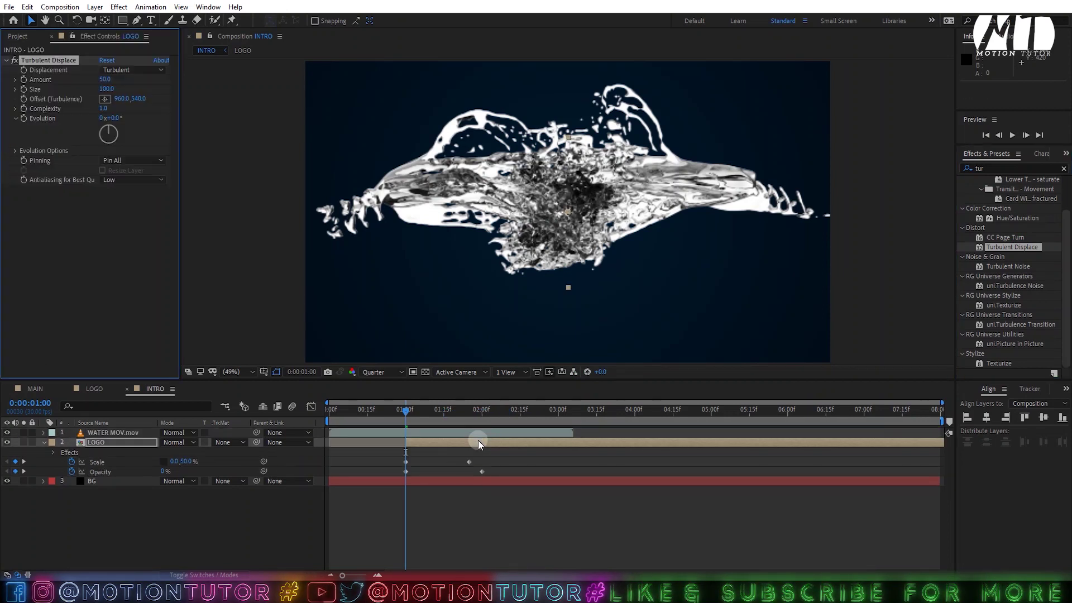
pyautogui.click(23, 442)
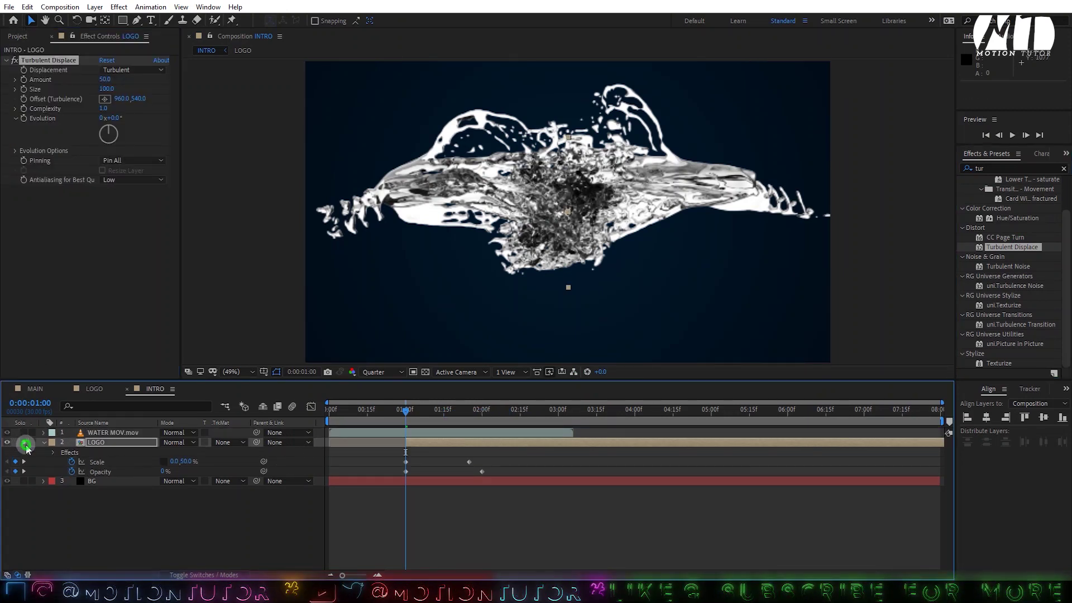
pyautogui.press('space')
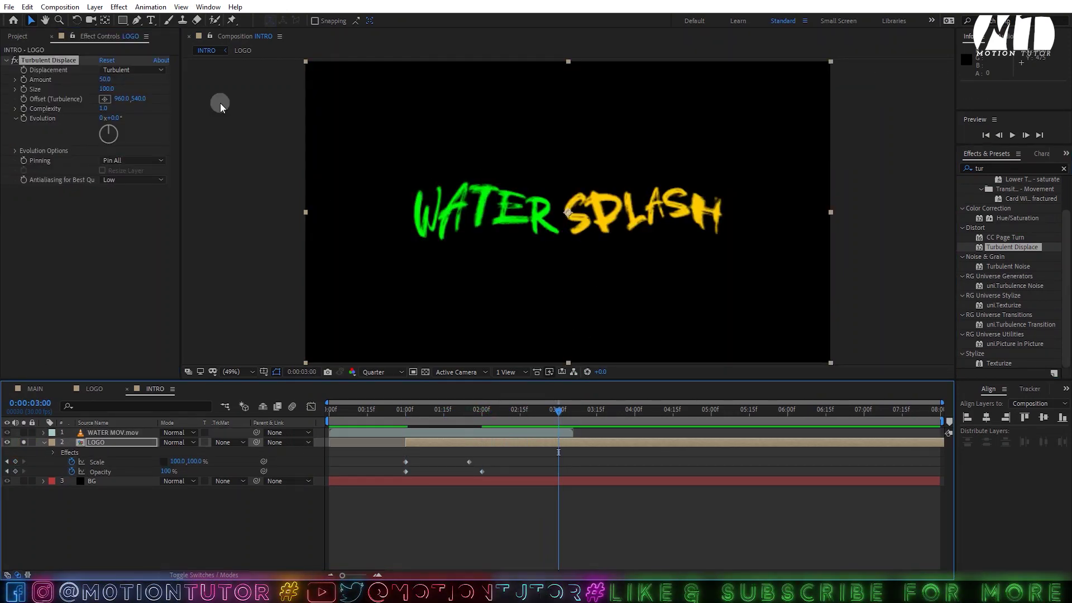
# - Set Turbulent Displace Size to 25 and Amount to 75
pyautogui.click(105, 89)
pyautogui.write('15')
pyautogui.press('Return')
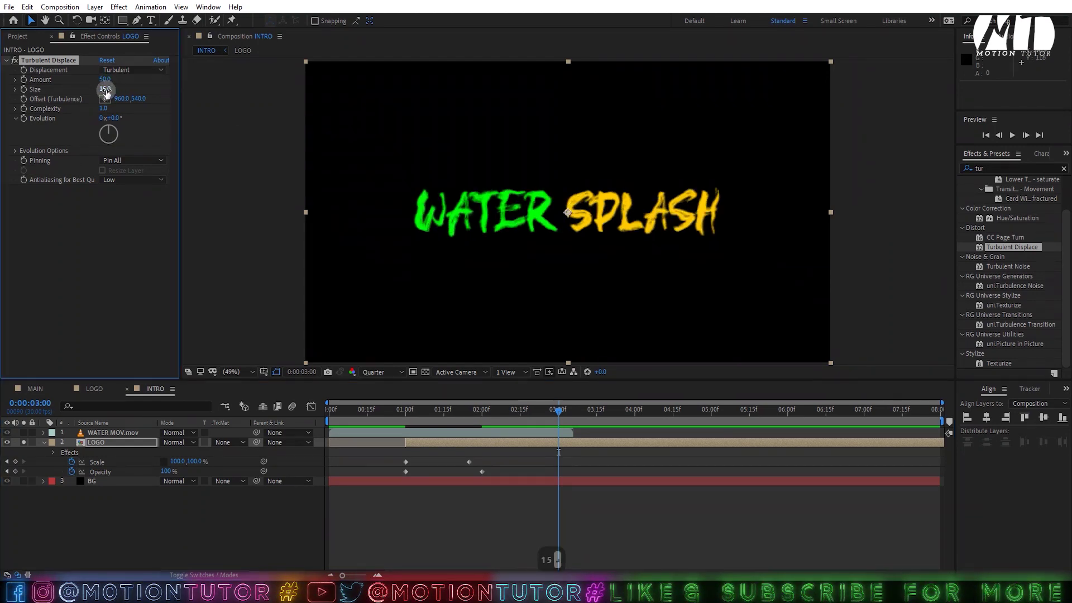
pyautogui.click(104, 89)
pyautogui.write('25')
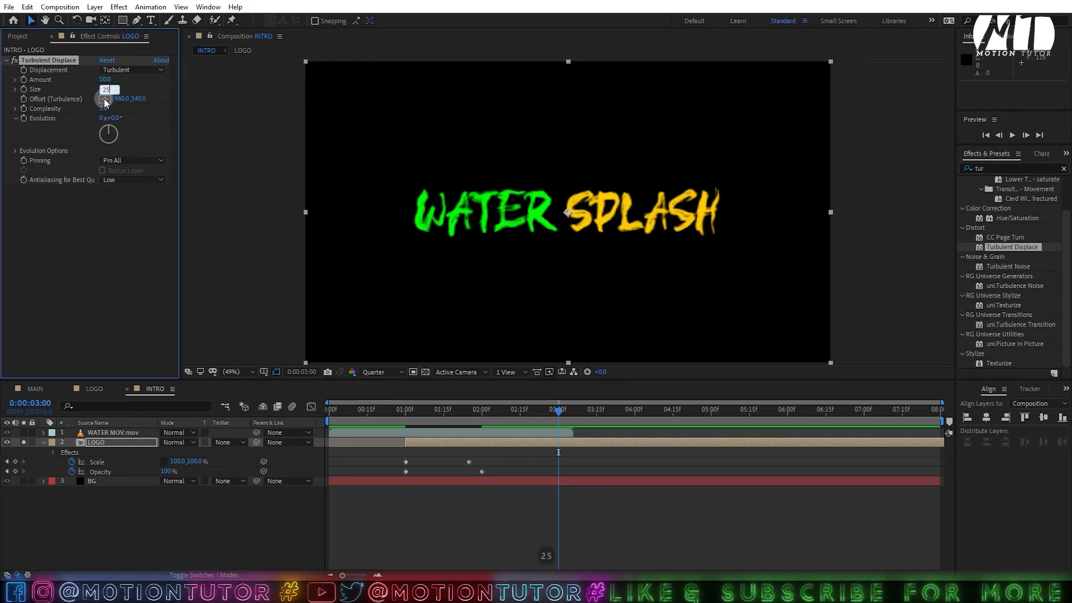
pyautogui.click(129, 228)
pyautogui.click(105, 79)
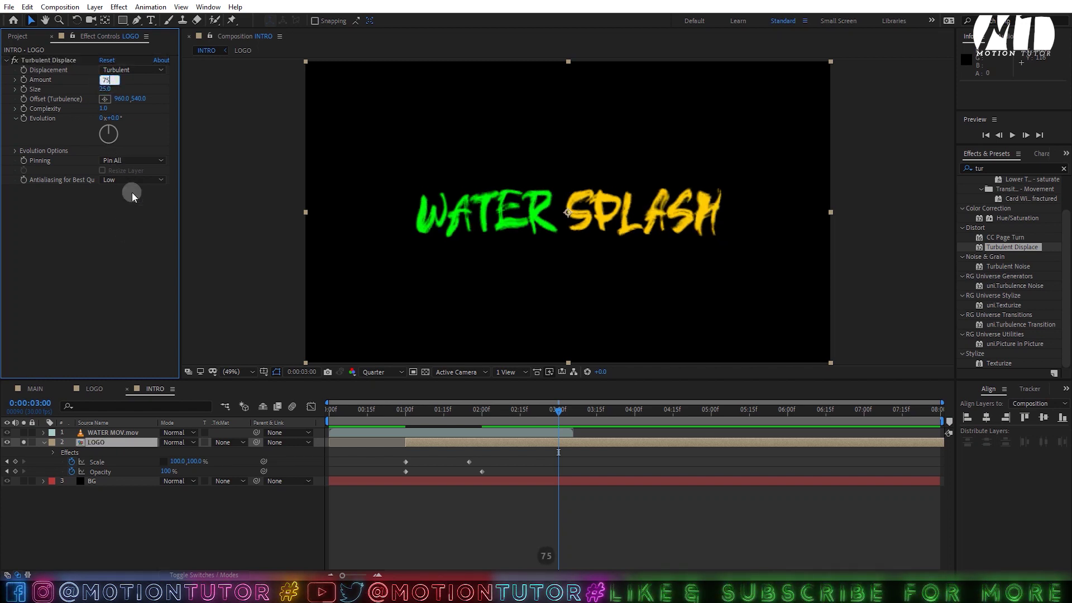
pyautogui.click(122, 224)
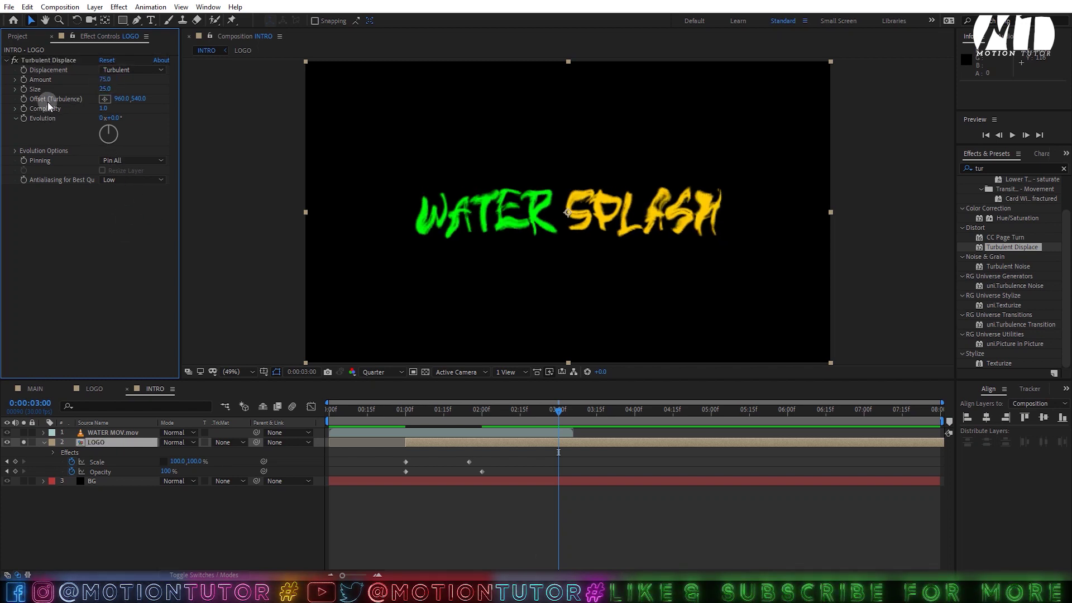
# - Drive Evolution with the expression time*500 and check the distortion near 2 seconds
pyautogui.keyDown('alt'); pyautogui.click(24, 118); pyautogui.keyUp('alt')
pyautogui.write('time*500')
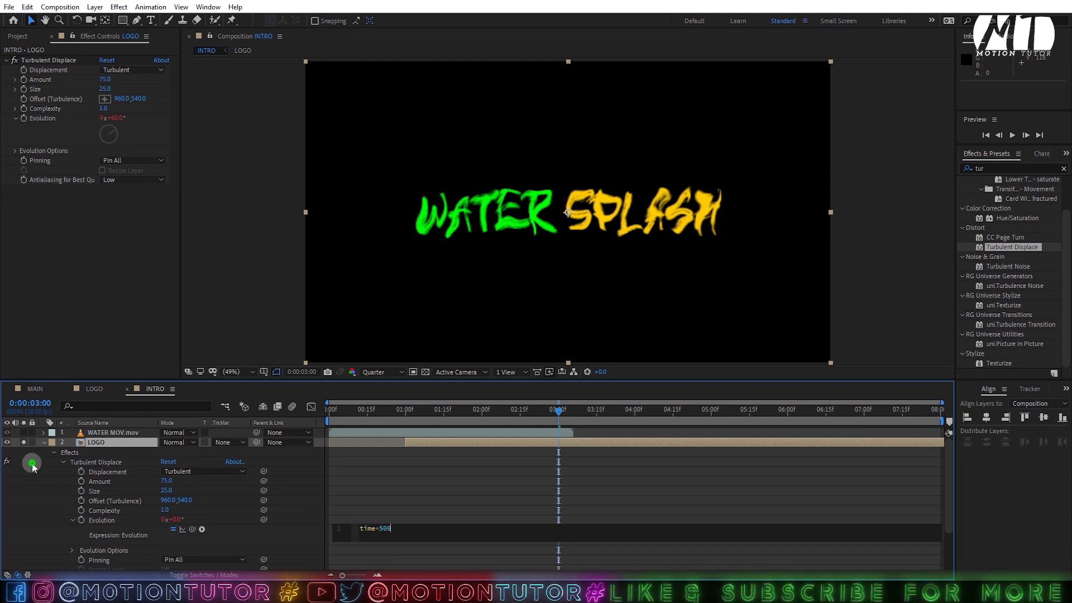
pyautogui.click(28, 461)
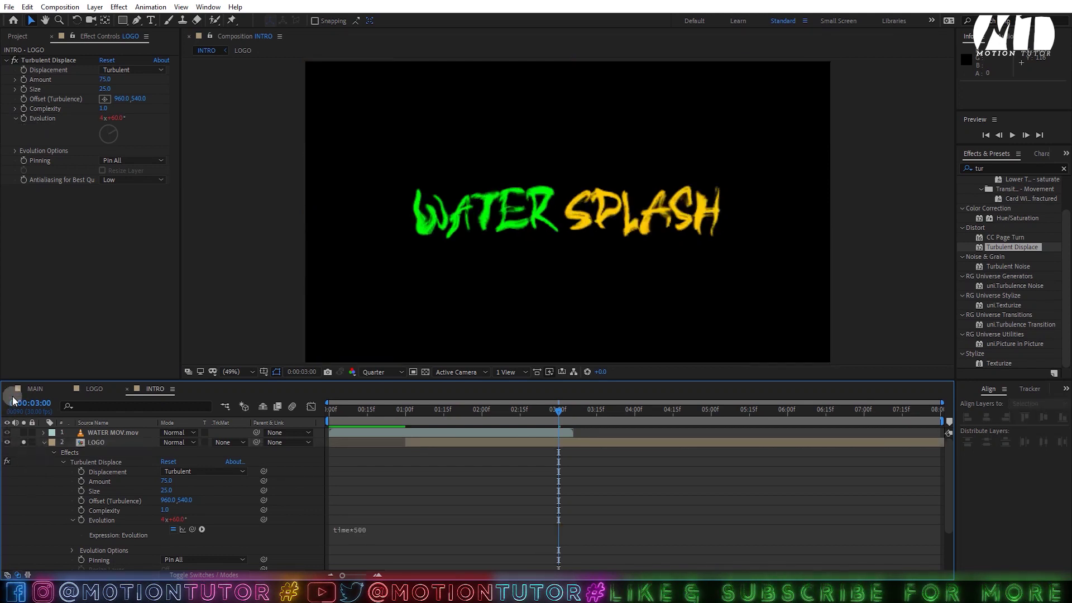
pyautogui.click(429, 441)
pyautogui.moveTo(477, 411); pyautogui.dragTo(503, 419)
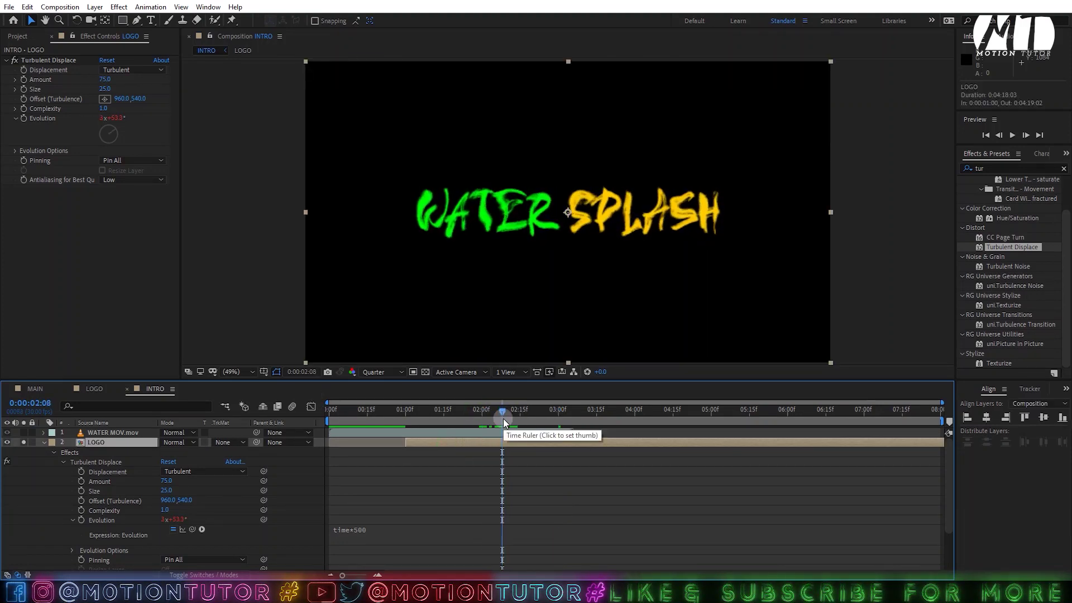
pyautogui.click(505, 417)
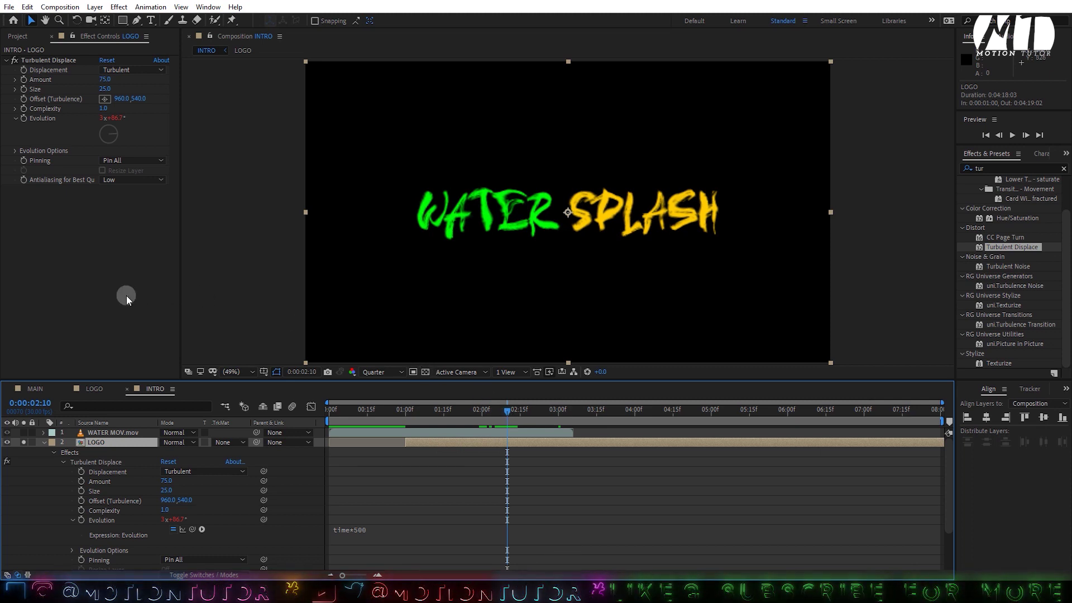
# - Keyframe Amount at 75 at 02:10 and at 500 at 1:00f
pyautogui.click(24, 79)
pyautogui.press('u')
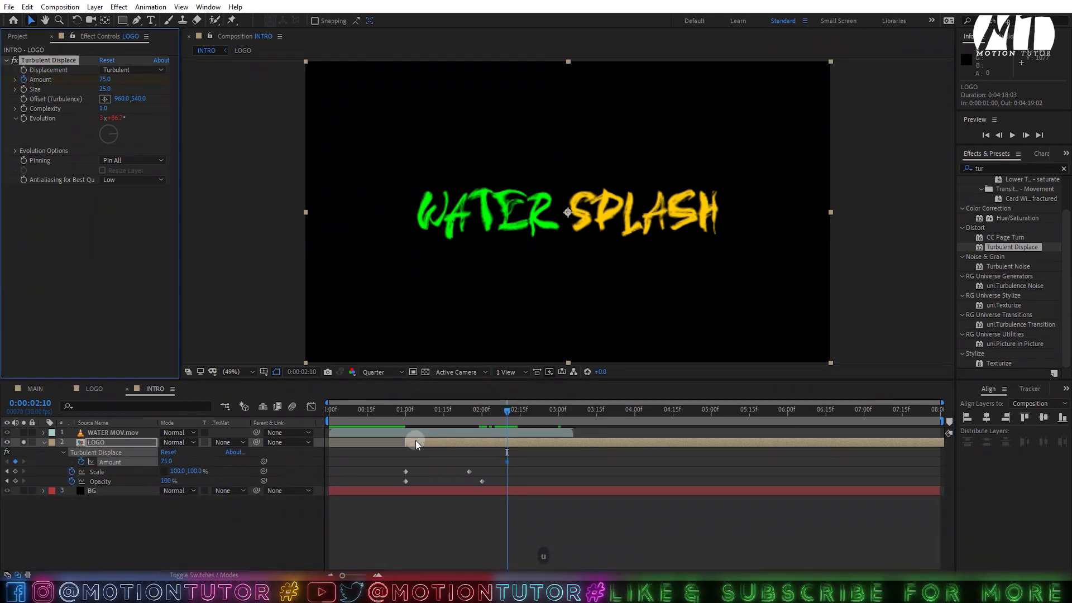
pyautogui.press('i')
pyautogui.click(105, 80)
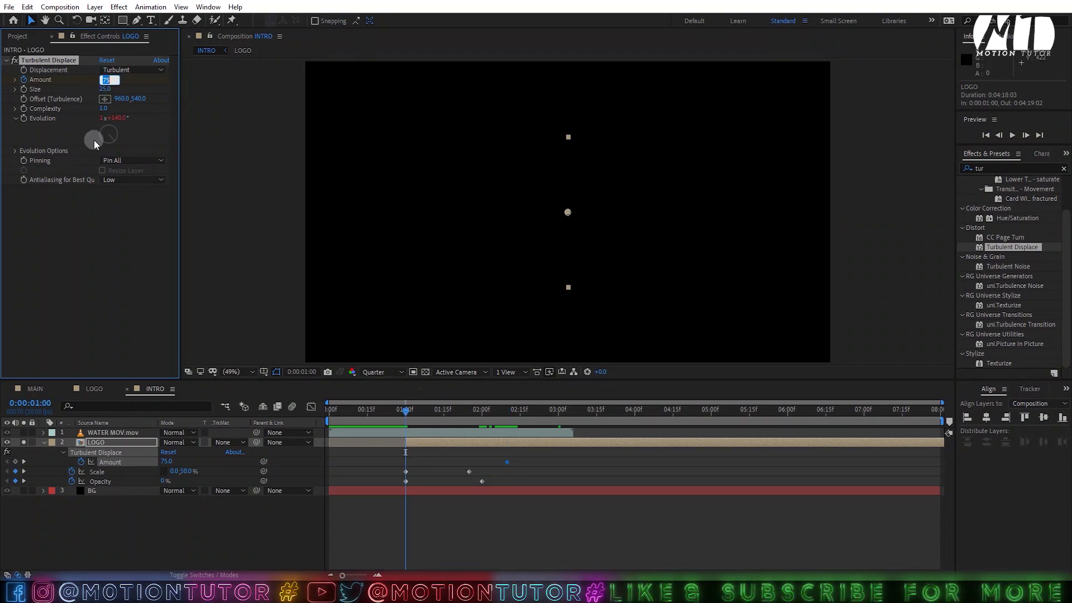
pyautogui.write('500')
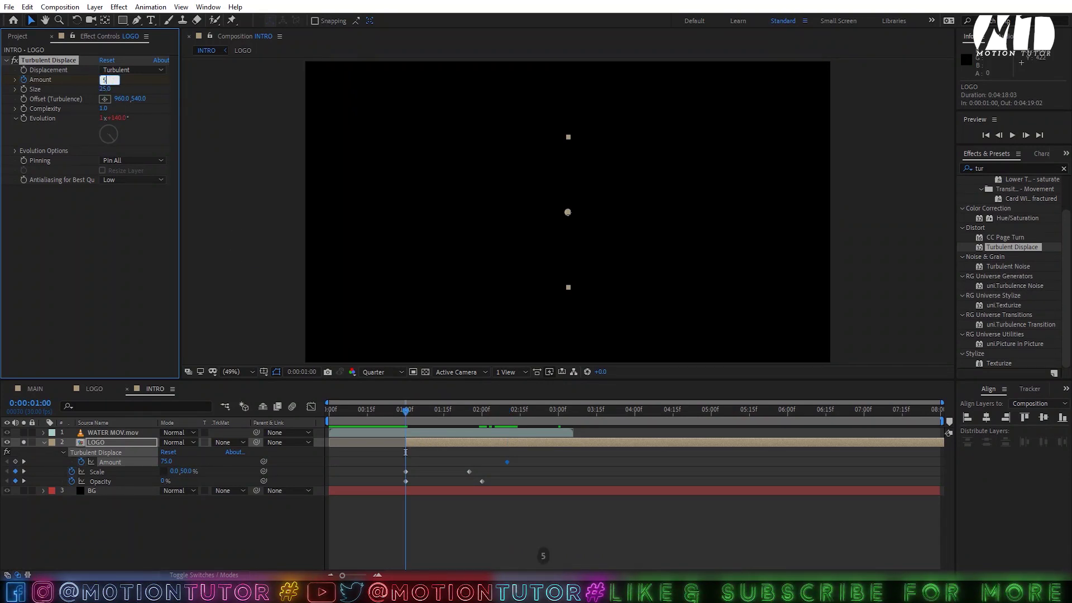
pyautogui.press('Return')
pyautogui.moveTo(411, 416); pyautogui.dragTo(497, 419)
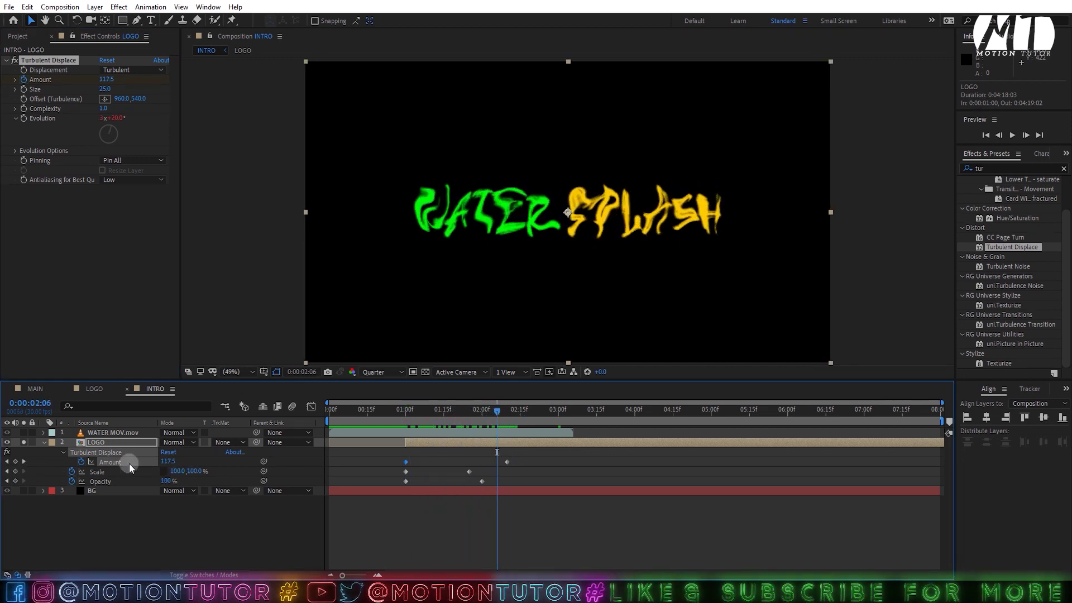
# - Apply Easy Ease to the Amount, Scale and Opacity keyframes
pyautogui.moveTo(536, 463); pyautogui.dragTo(382, 488)
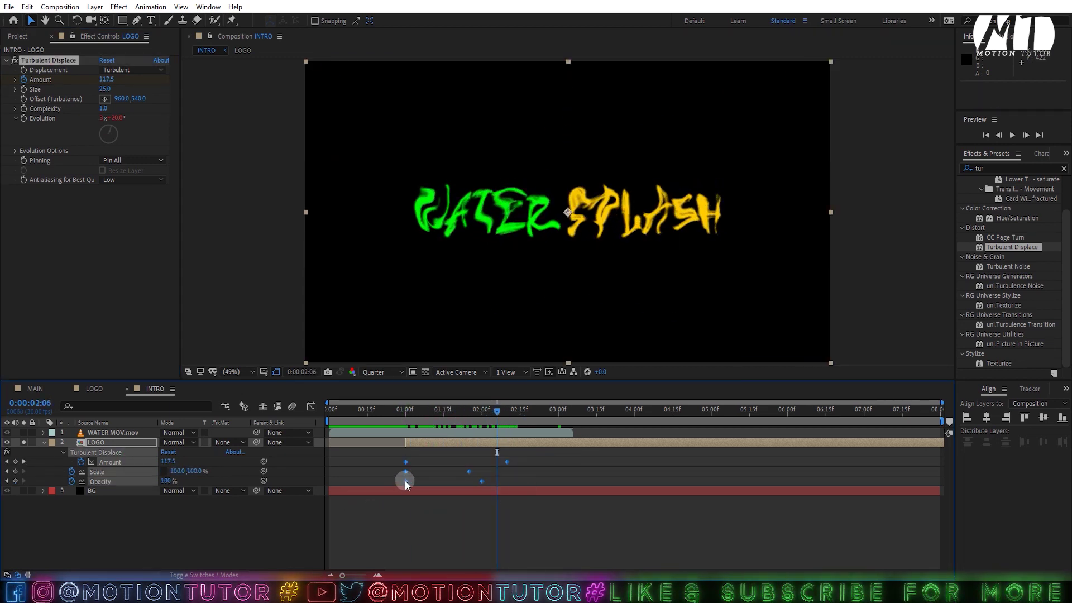
pyautogui.rightClick(405, 480)
pyautogui.moveTo(458, 473)
pyautogui.click(532, 505)
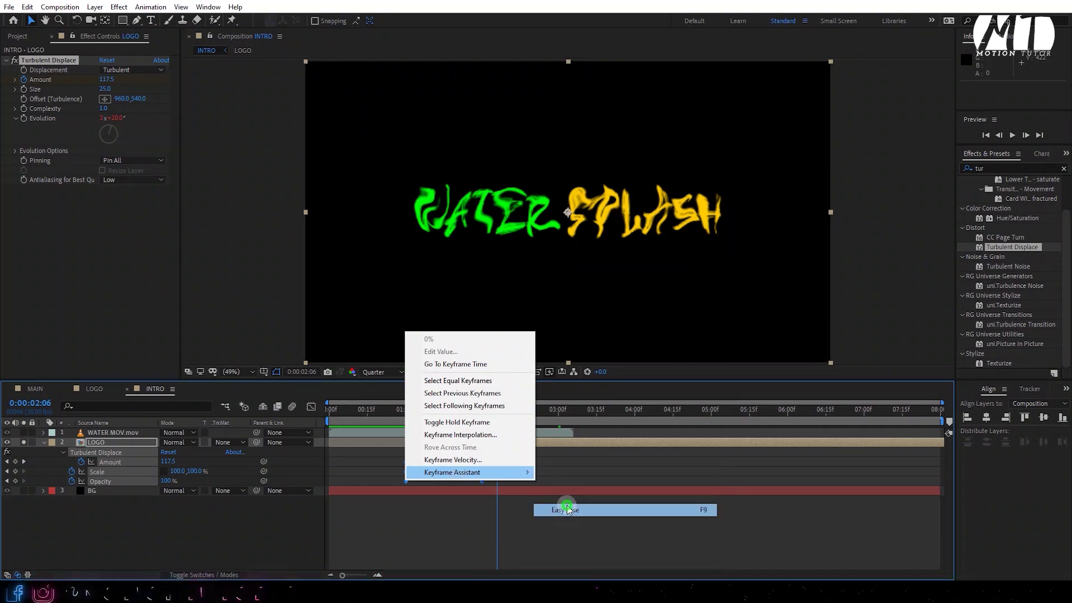
pyautogui.moveTo(514, 454); pyautogui.dragTo(401, 466)
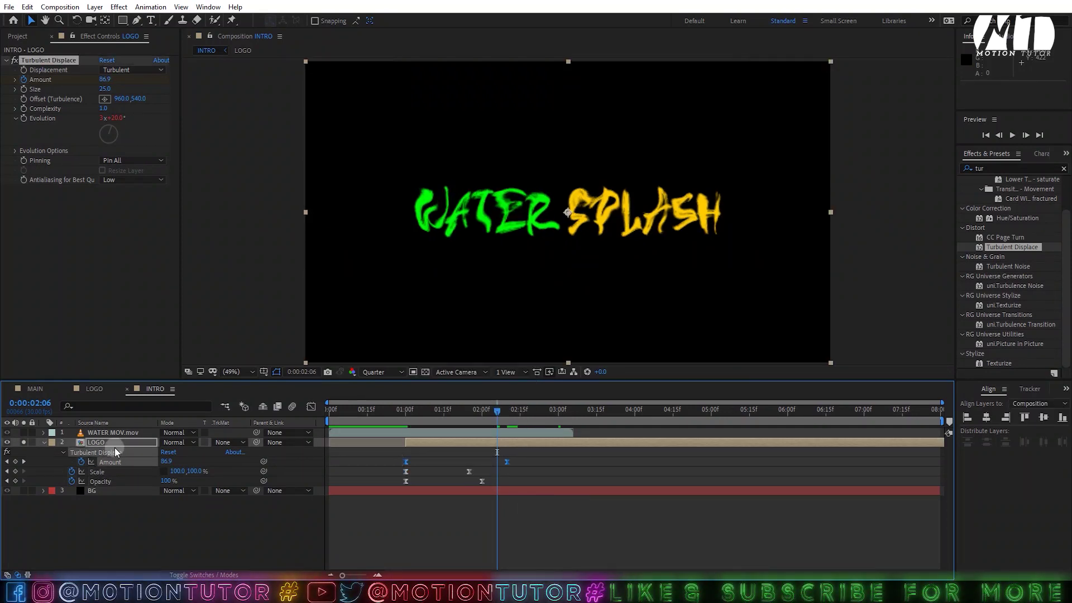
# - Sharpen the Amount speed curve's influence handles in the Graph Editor and preview the timing
pyautogui.click(318, 410)
pyautogui.rightClick(476, 466)
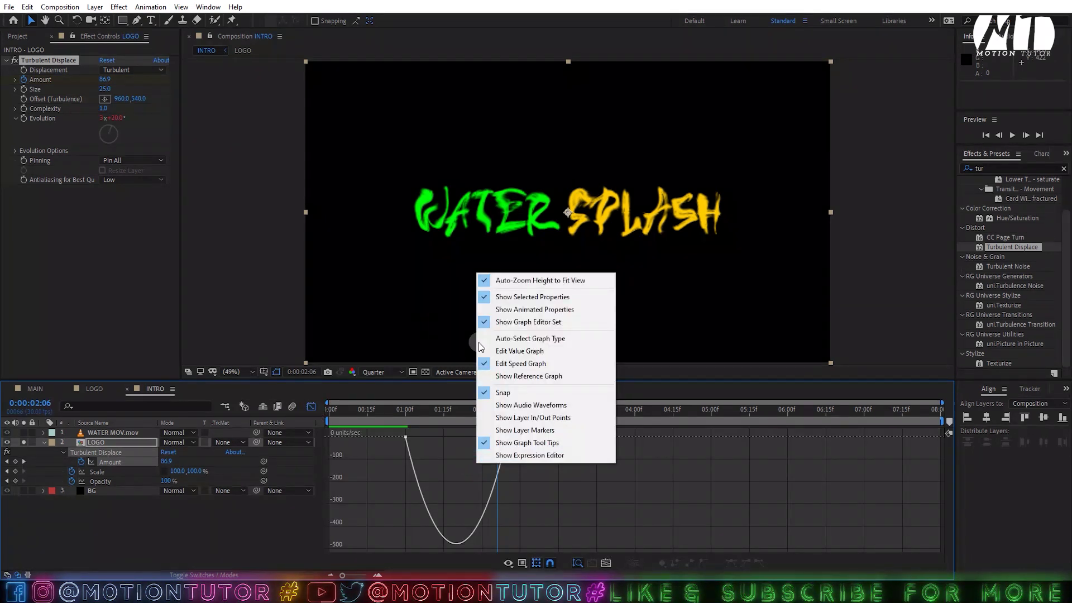
pyautogui.moveTo(544, 494); pyautogui.dragTo(398, 420)
pyautogui.click(424, 438)
pyautogui.press('space')
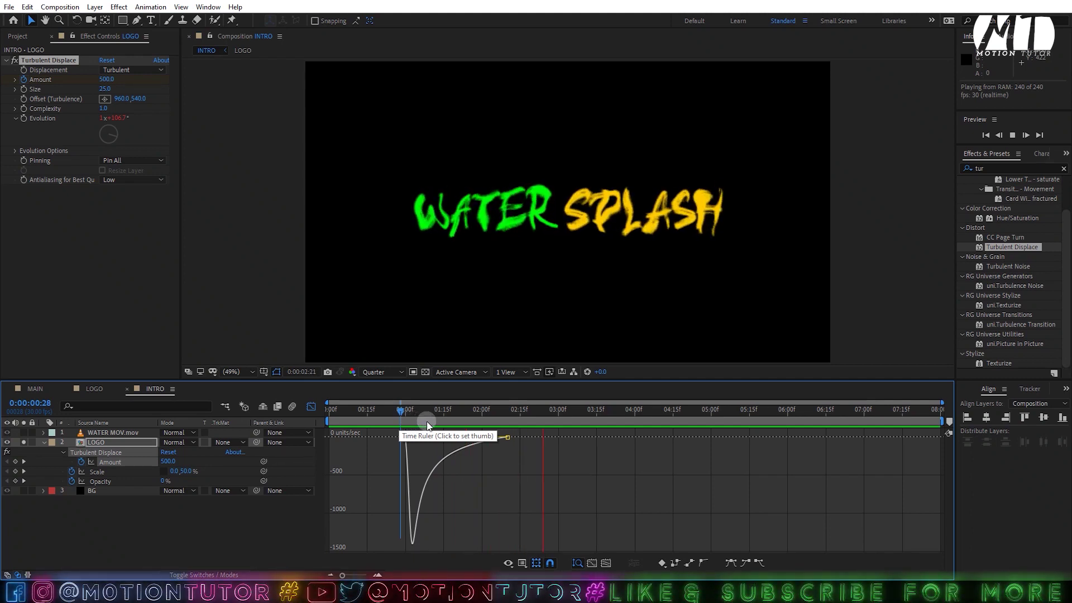
pyautogui.press('space')
pyautogui.click(311, 407)
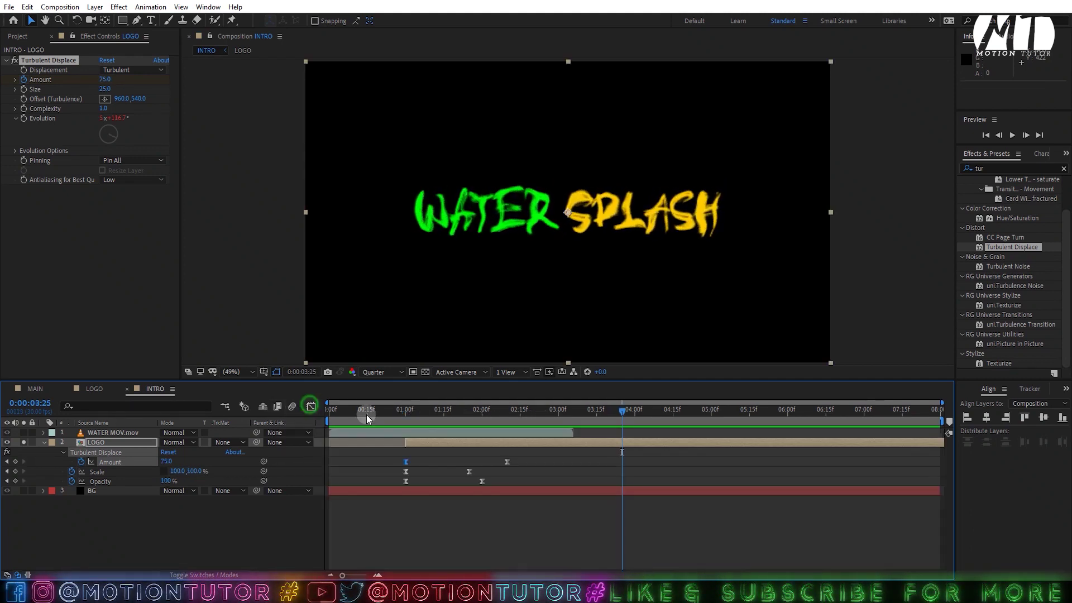
# - Set the ending Amount keyframe to 5 and preview the reveal
pyautogui.click(507, 413)
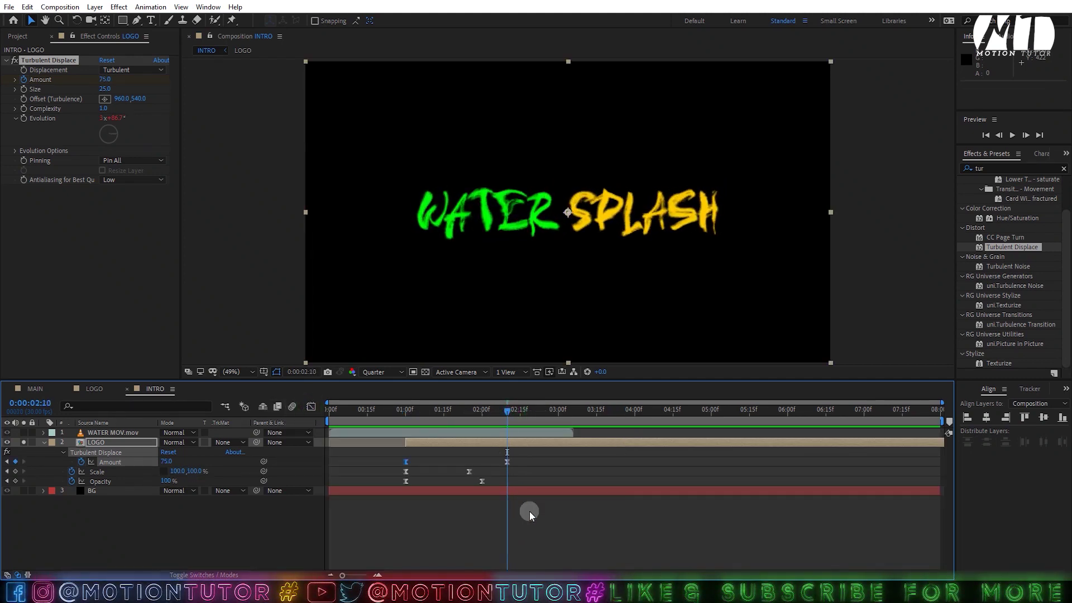
pyautogui.click(540, 518)
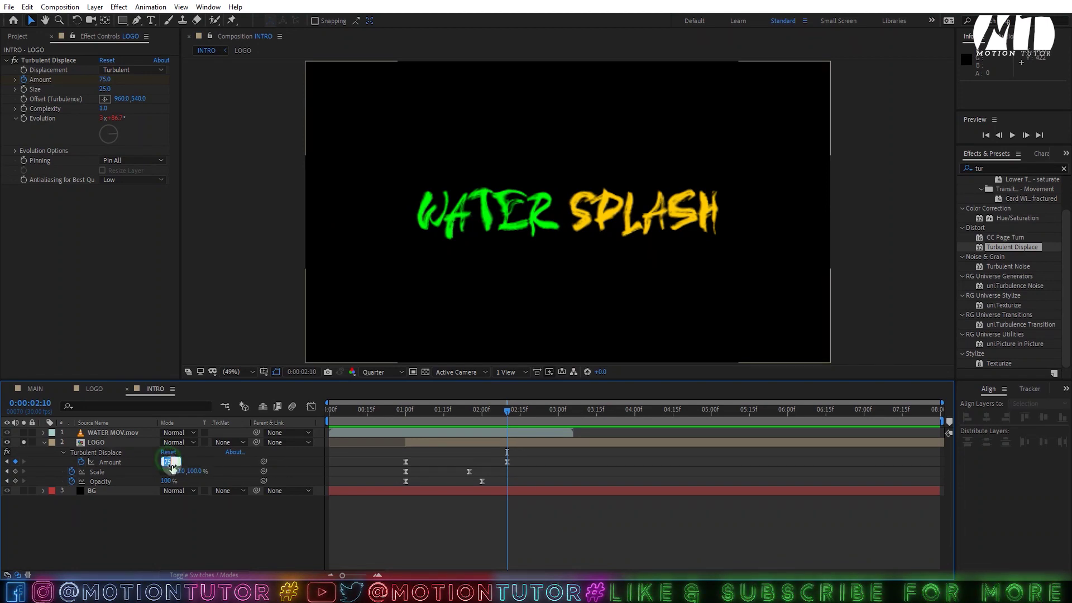
pyautogui.write('5')
pyautogui.press('Return')
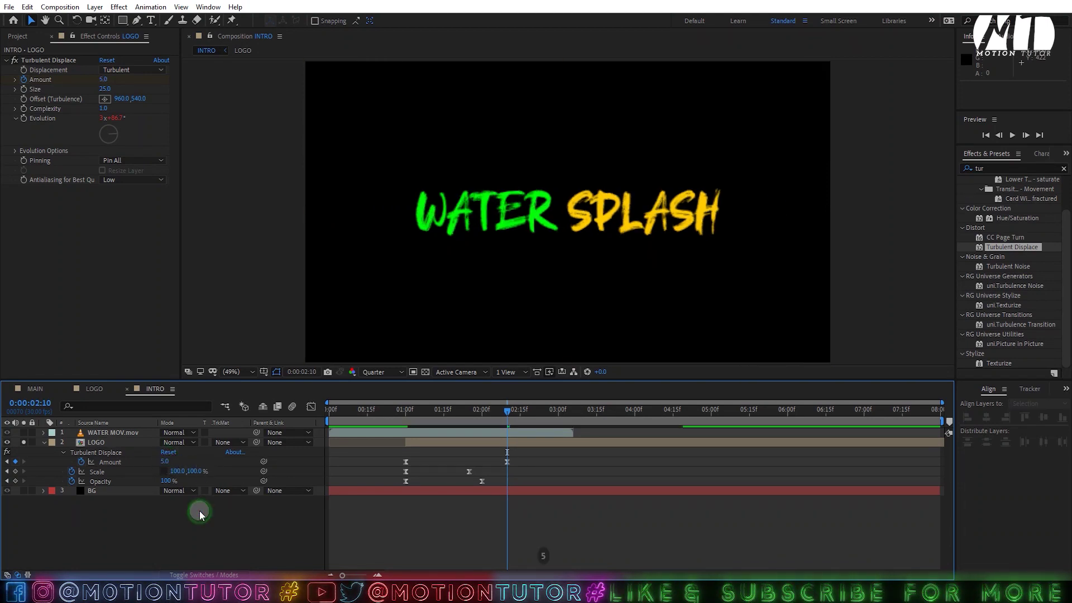
pyautogui.press('space')
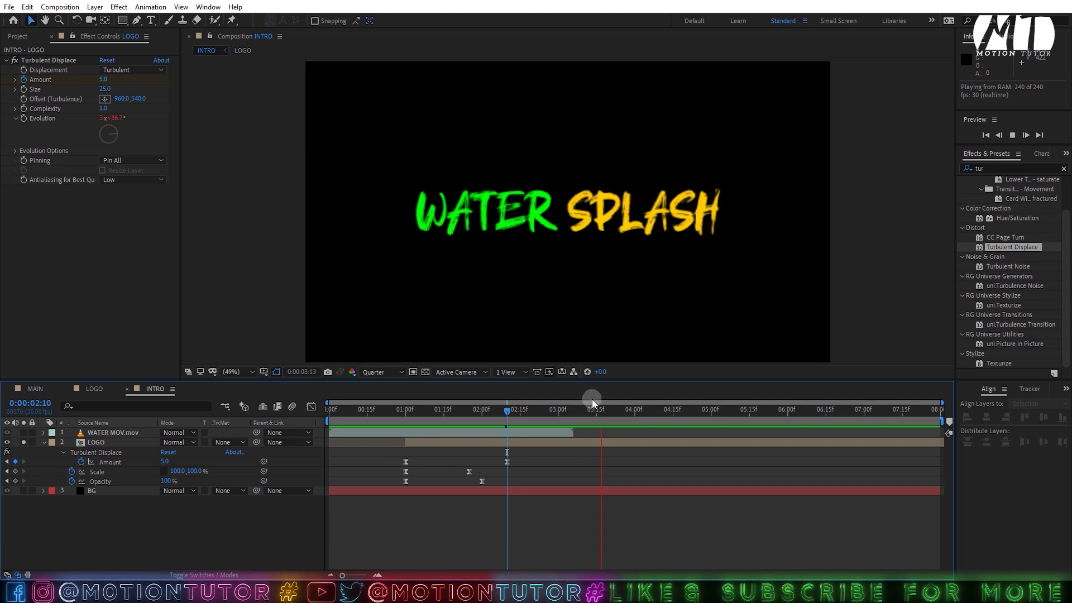
pyautogui.moveTo(553, 420); pyautogui.dragTo(410, 418)
pyautogui.press('space')
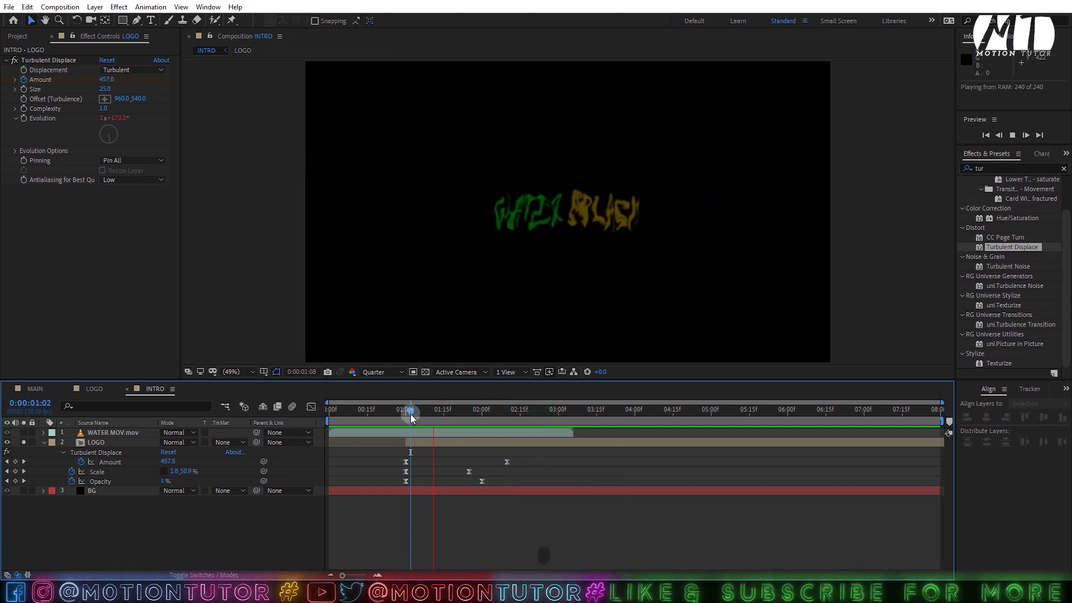
pyautogui.press('space')
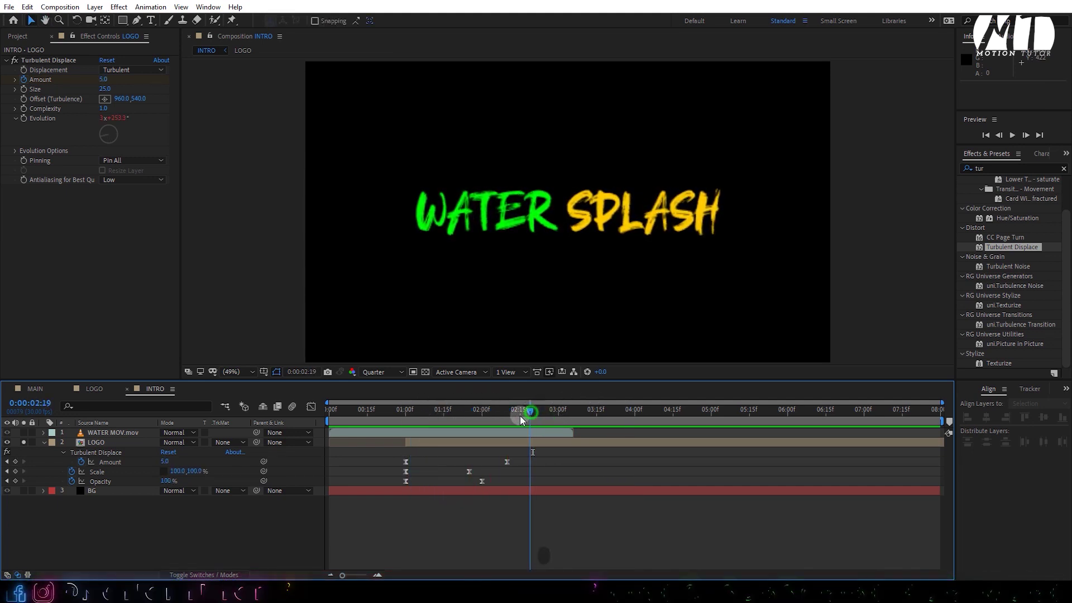
# - Shift the ending Amount keyframe to 2:17, preview it, and save the project
pyautogui.click(521, 415)
pyautogui.moveTo(506, 462); pyautogui.dragTo(524, 462)
pyautogui.moveTo(491, 413); pyautogui.dragTo(413, 430)
pyautogui.press('space')
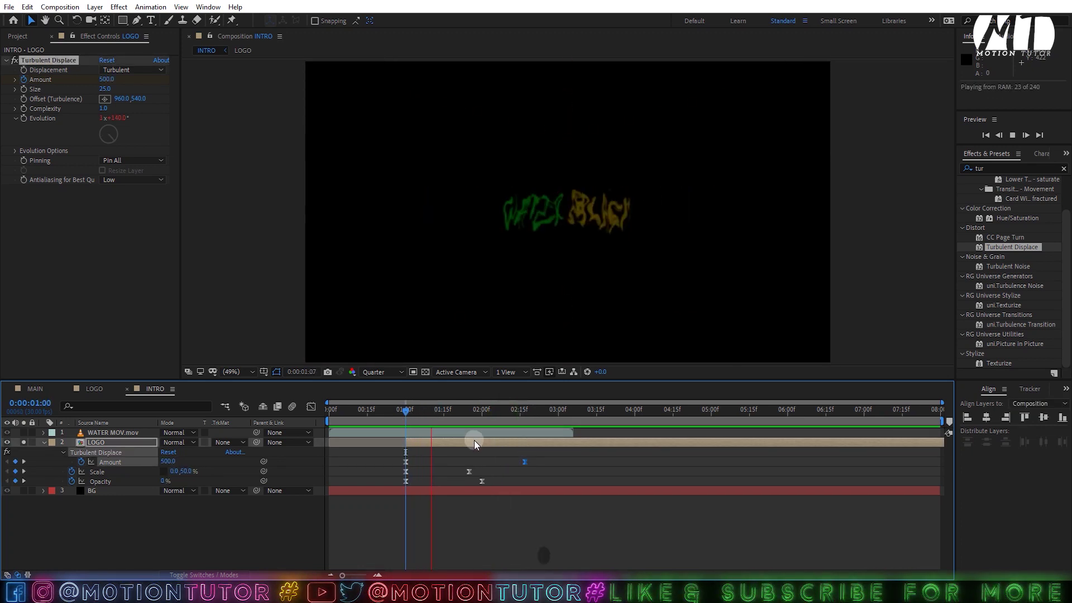
pyautogui.hotkey('ctrl', 's')
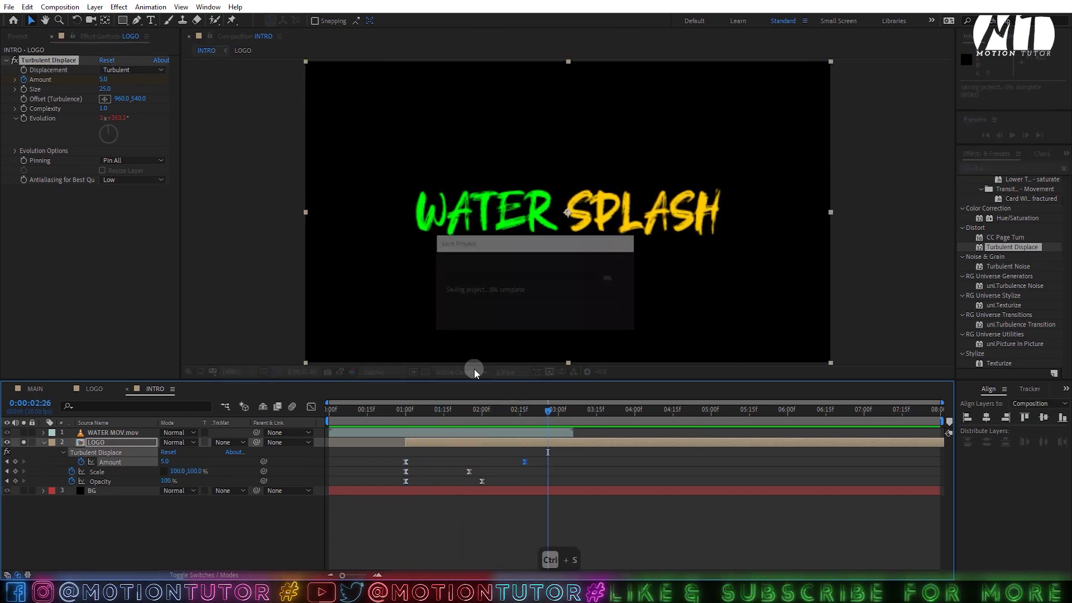
pyautogui.click(43, 443)
pyautogui.click(111, 432)
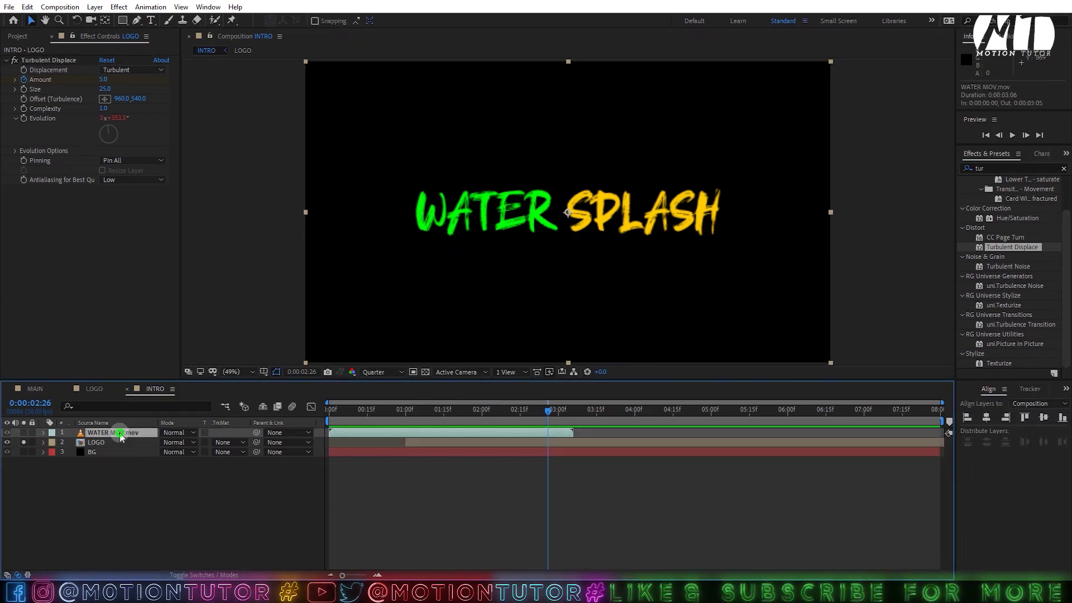
# - Unsolo LOGO, set WATER MOV.mov to Screen blend mode, and duplicate it
pyautogui.click(27, 442)
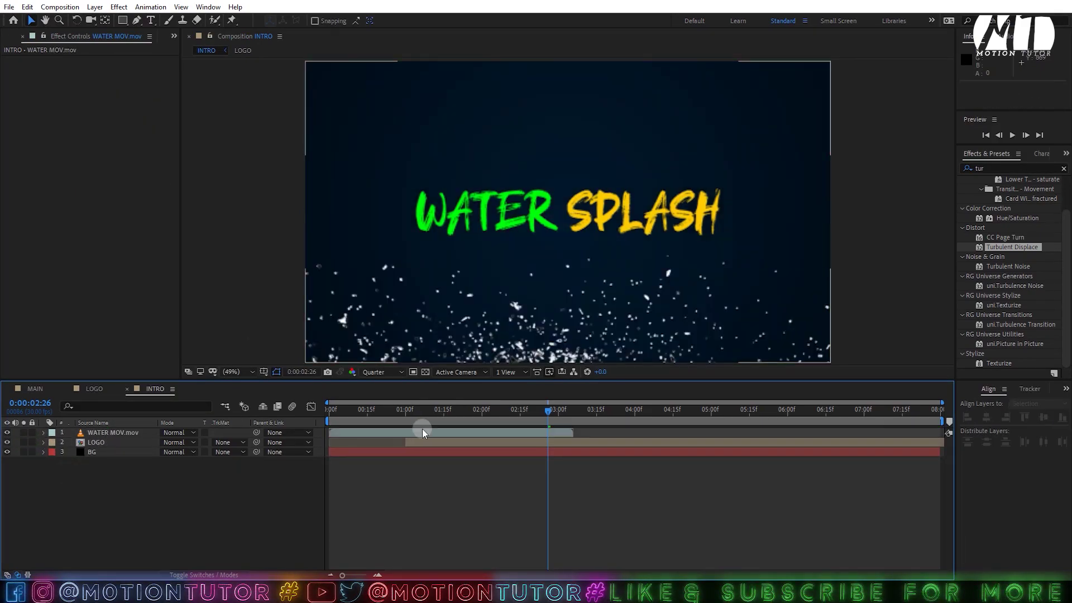
pyautogui.moveTo(441, 411)
pyautogui.mouseDown()
pyautogui.moveTo(449, 422)
pyautogui.moveTo(381, 431)
pyautogui.moveTo(480, 427)
pyautogui.moveTo(437, 430)
pyautogui.mouseUp()
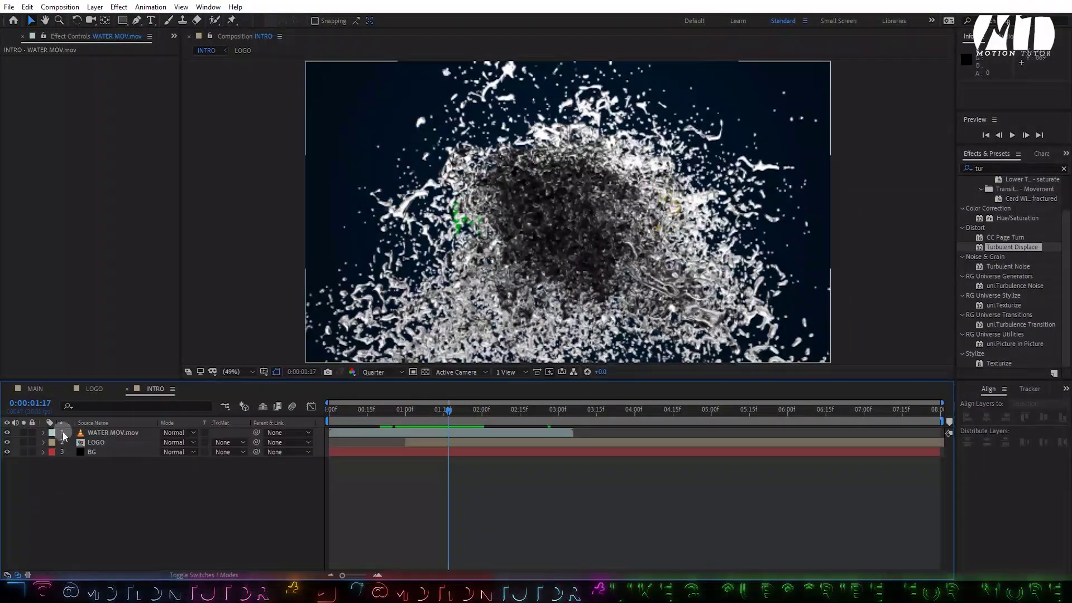
pyautogui.click(90, 432)
pyautogui.click(168, 432)
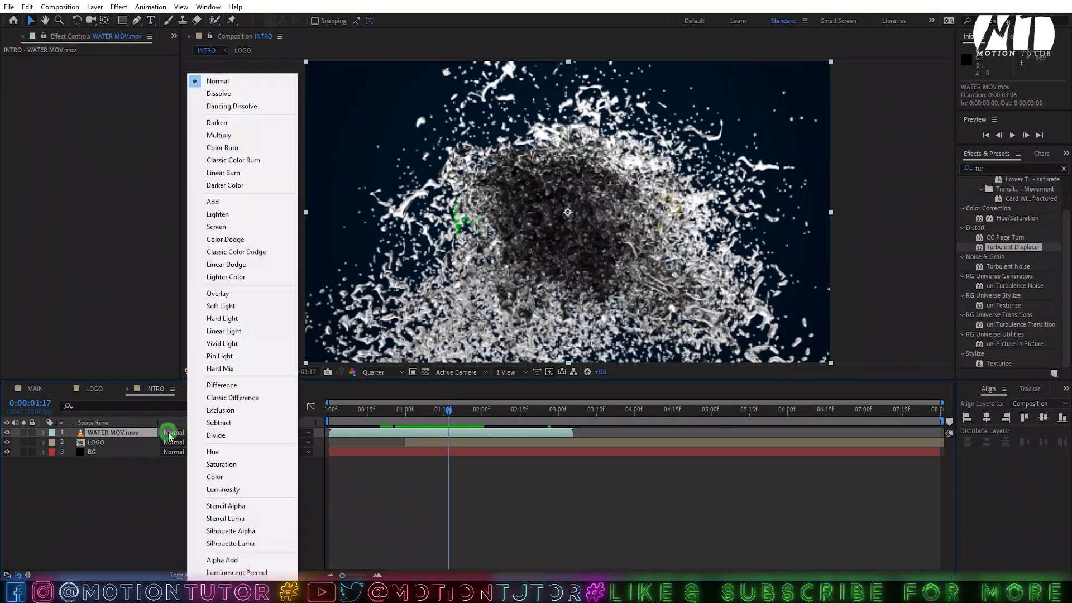
pyautogui.click(234, 227)
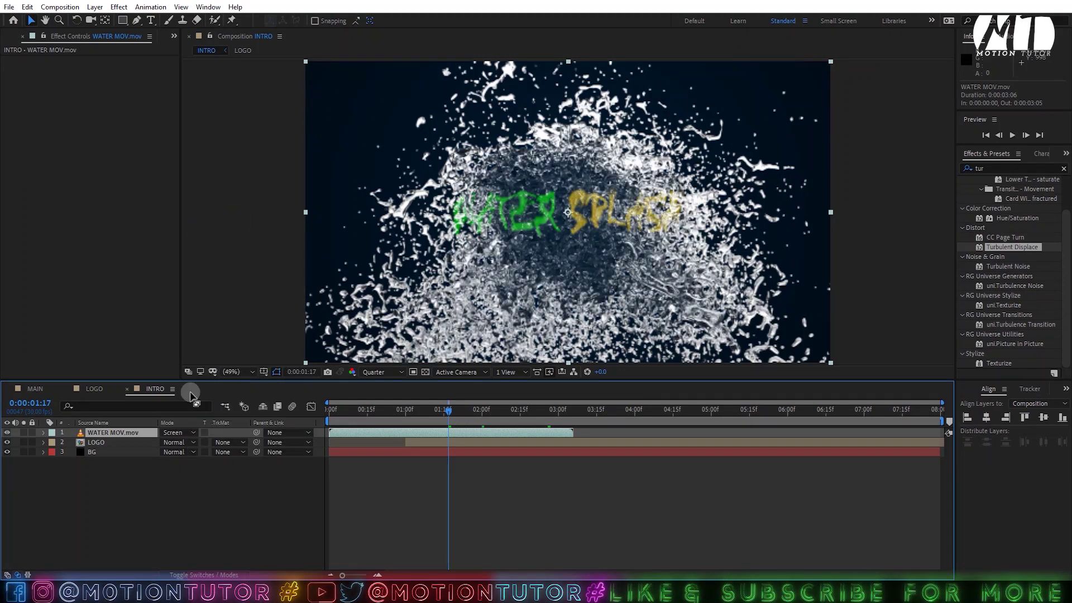
pyautogui.click(204, 574)
pyautogui.click(204, 573)
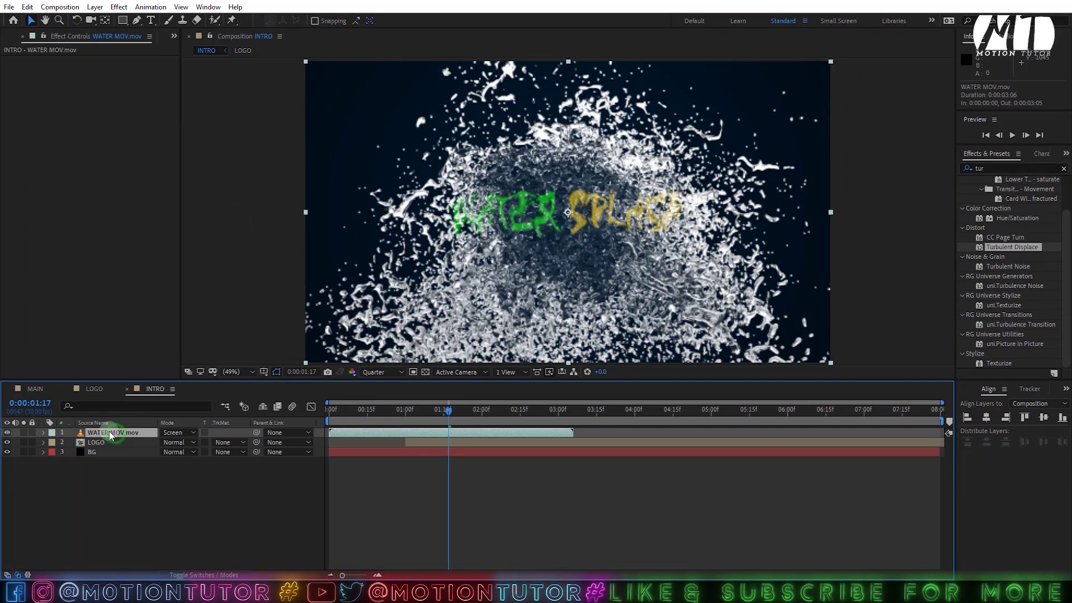
pyautogui.hotkey('ctrl', 'd')
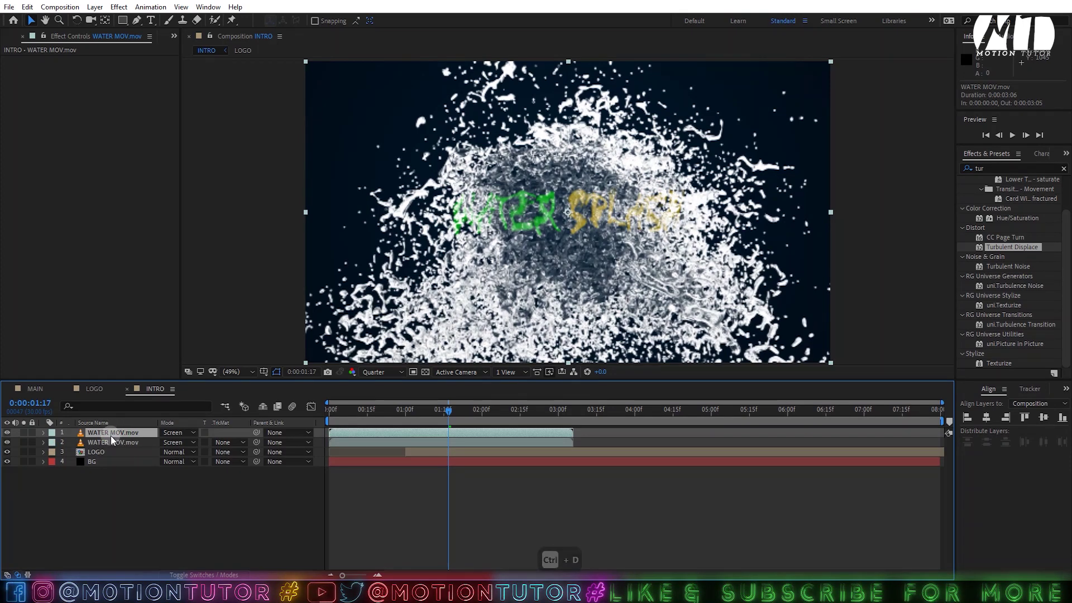
pyautogui.click(1010, 137)
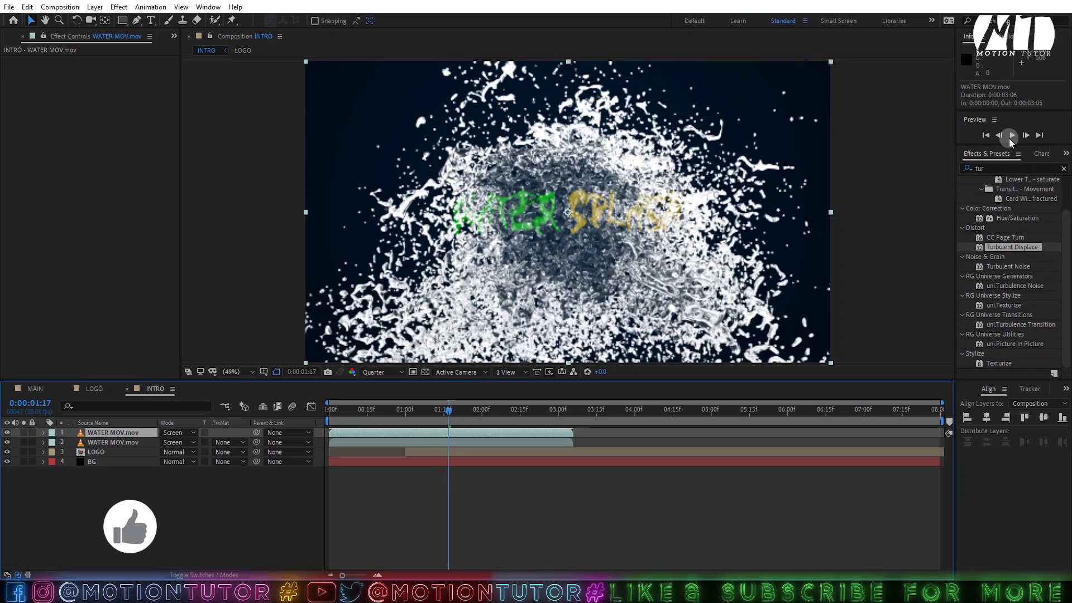
# - Add Curves to the top WATER MOV.mov layer and bow the RGB curve down
pyautogui.click(997, 168)
pyautogui.write('cur')
pyautogui.moveTo(997, 306); pyautogui.dragTo(100, 432)
pyautogui.moveTo(91, 173); pyautogui.dragTo(109, 190)
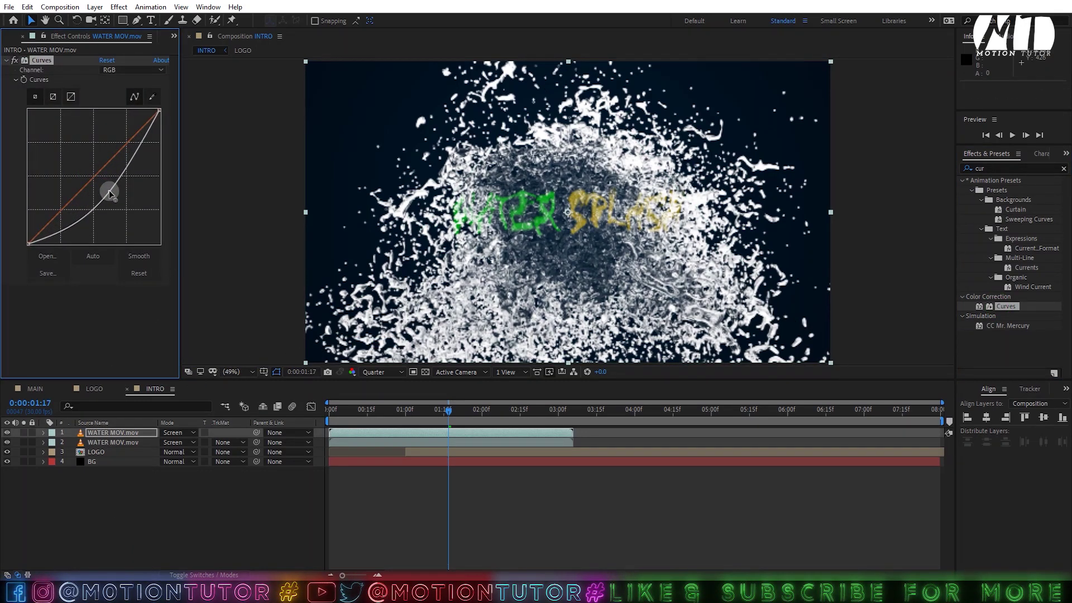
pyautogui.click(169, 438)
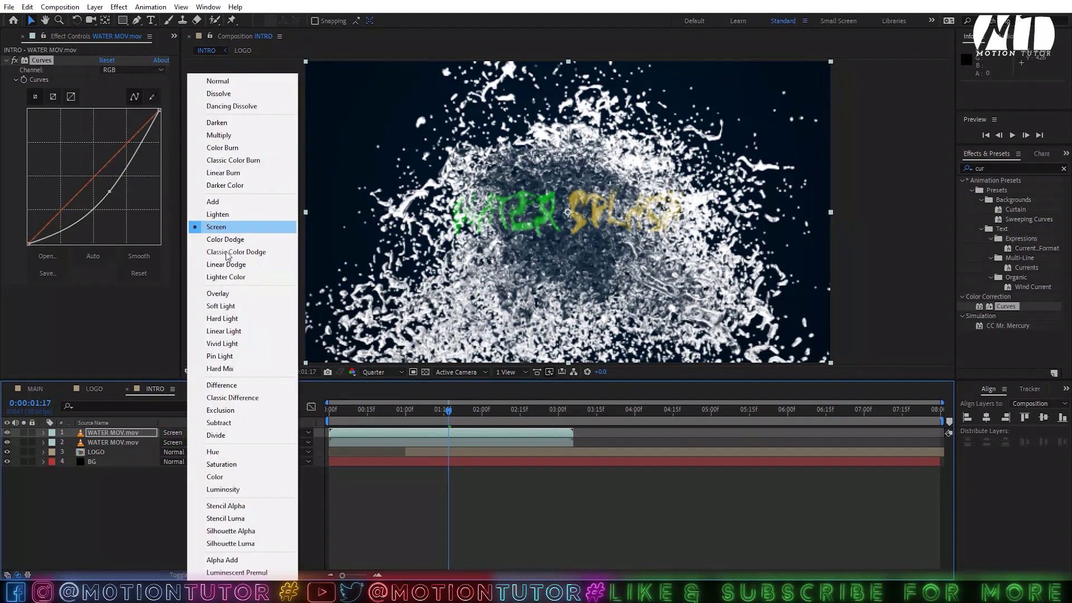
# - Blend the top splash layer in Soft Light and a duplicate of WATER MOV.mov in Overlay
pyautogui.click(240, 306)
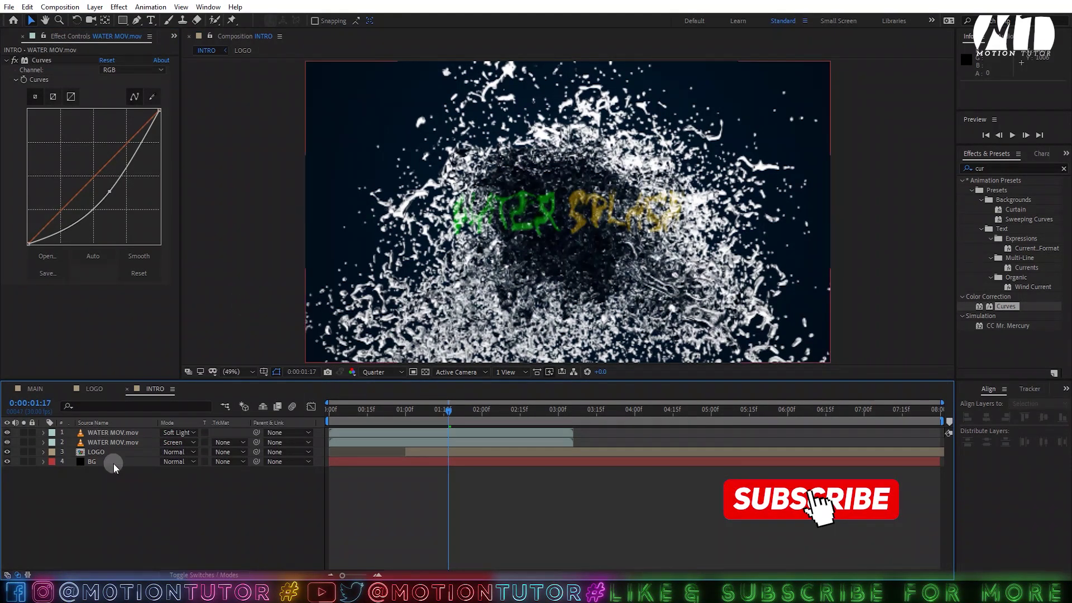
pyautogui.click(102, 444)
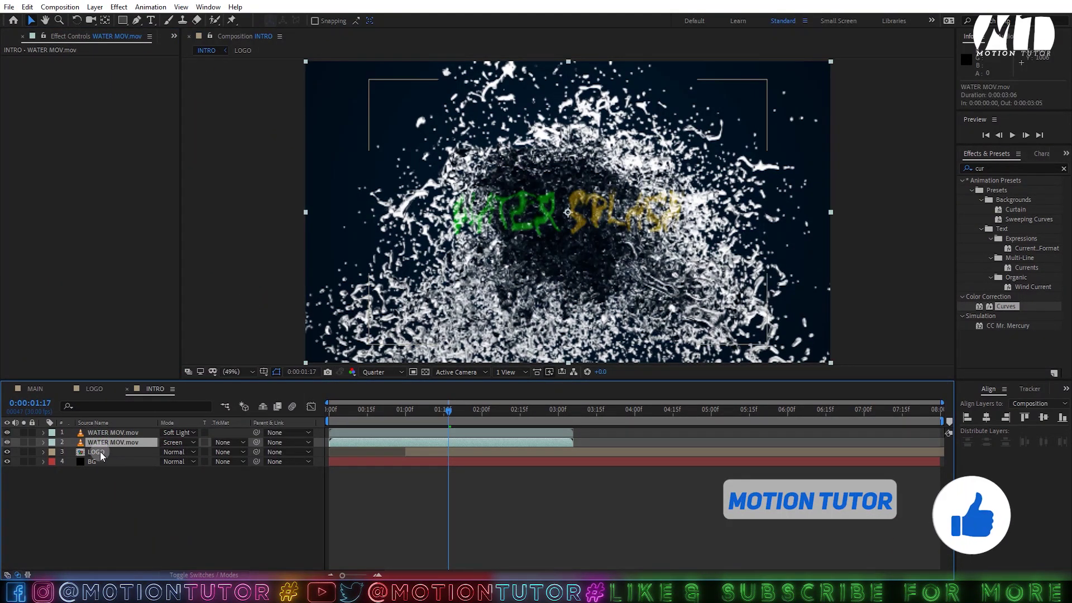
pyautogui.hotkey('ctrl', 'd')
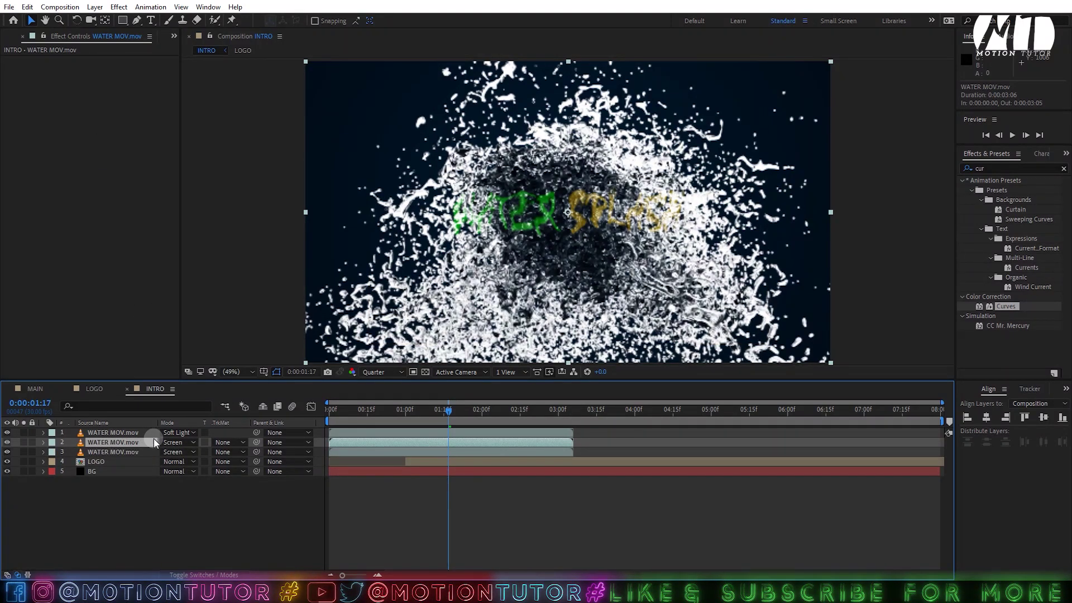
pyautogui.click(174, 442)
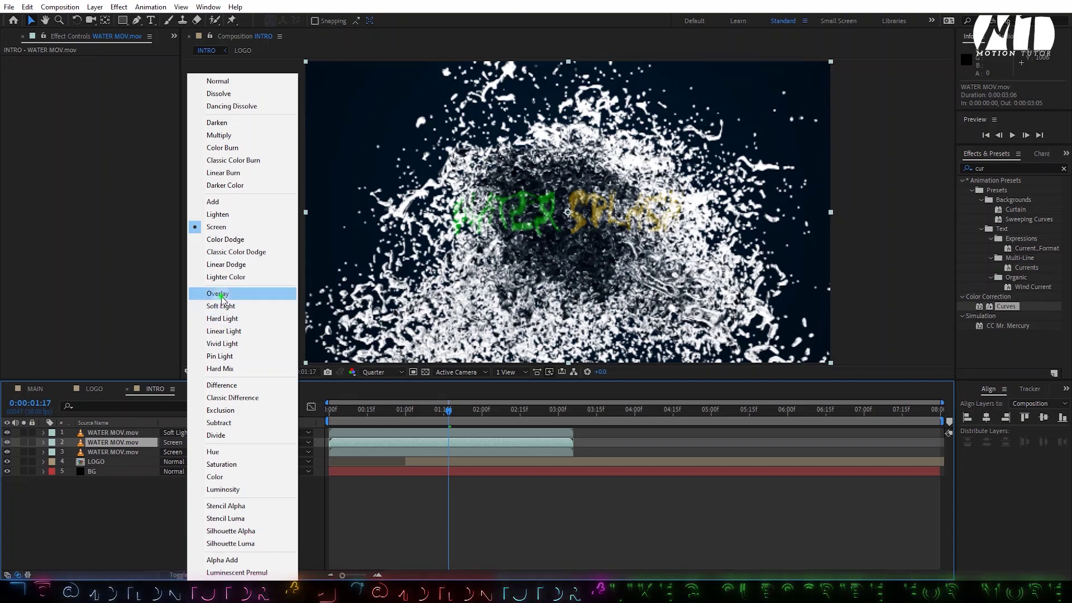
pyautogui.click(217, 294)
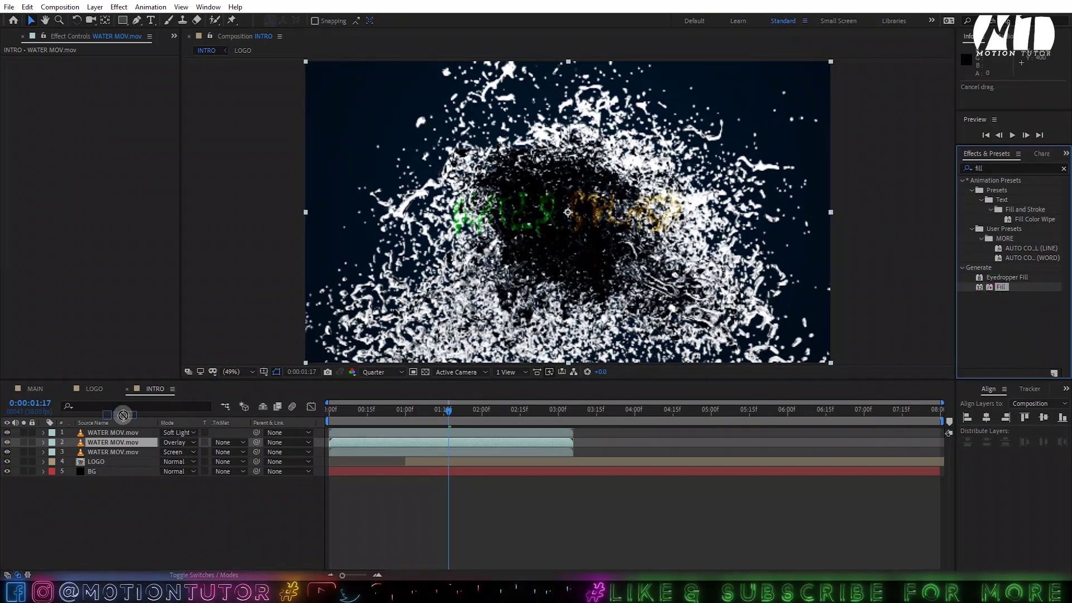
# - Tint the duplicate splash layer pale blue with a Fill effect
pyautogui.moveTo(1000, 286); pyautogui.dragTo(96, 93)
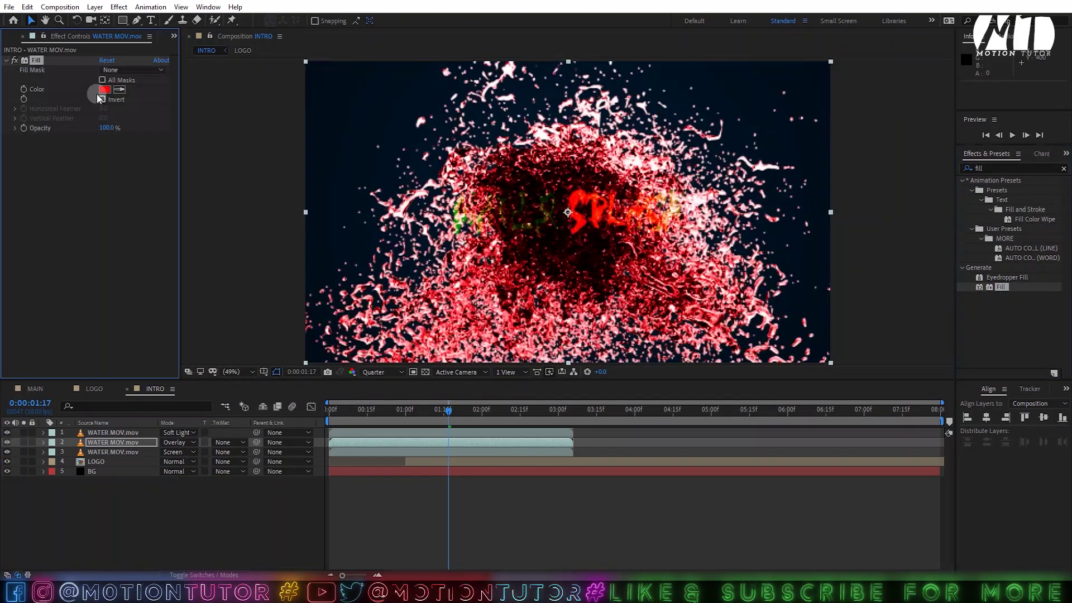
pyautogui.click(103, 90)
pyautogui.click(164, 156)
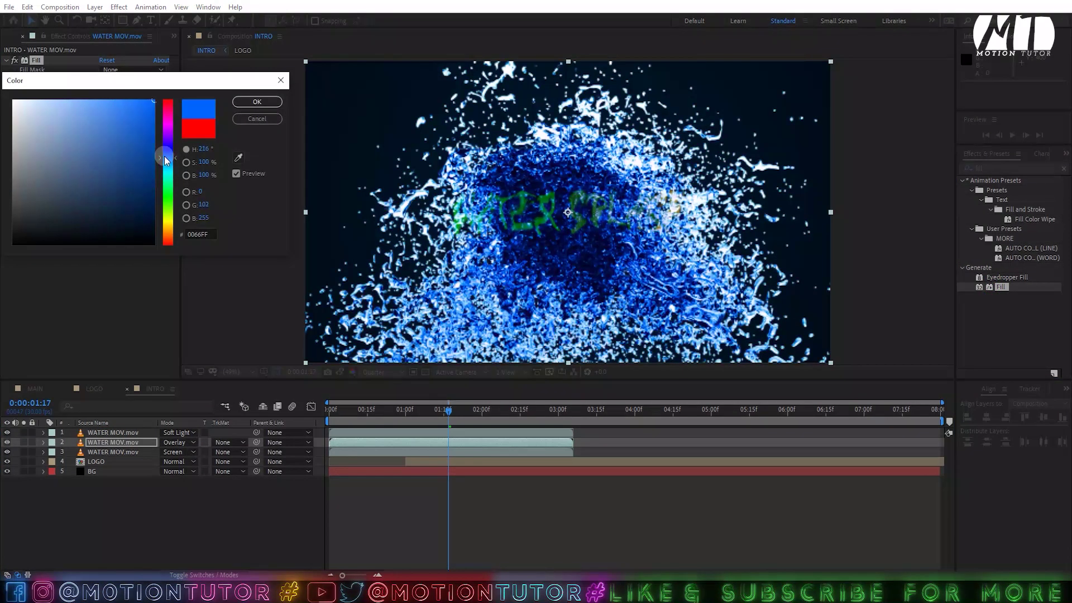
pyautogui.moveTo(106, 132)
pyautogui.mouseDown()
pyautogui.moveTo(139, 159)
pyautogui.moveTo(101, 130)
pyautogui.moveTo(72, 129)
pyautogui.mouseUp()
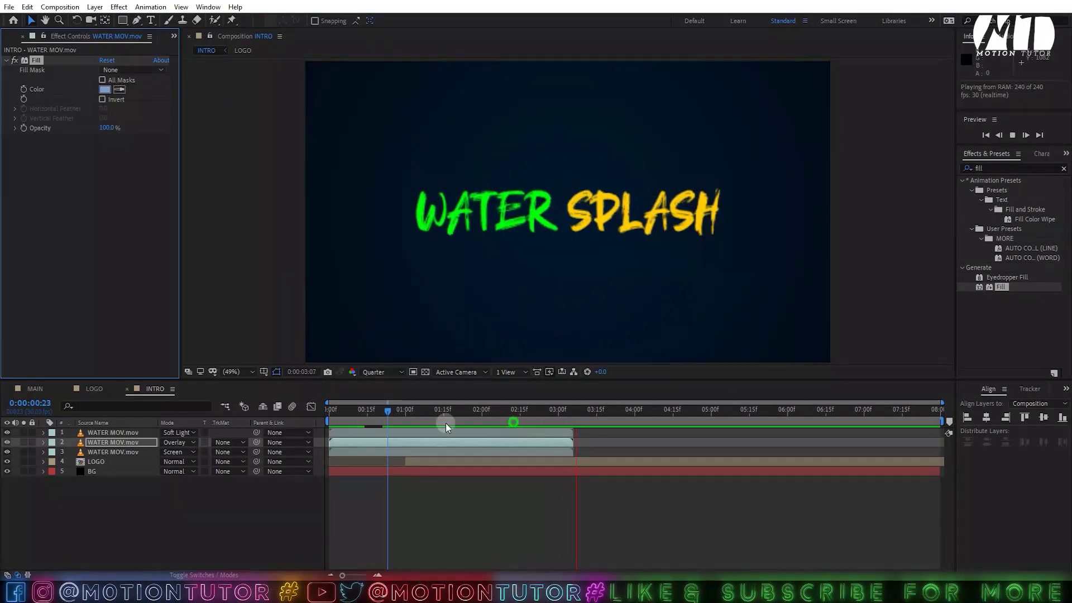
pyautogui.moveTo(347, 411); pyautogui.dragTo(471, 426)
# - Shift the LOGO's Scale keyframe later, to around 1:14
pyautogui.click(448, 463)
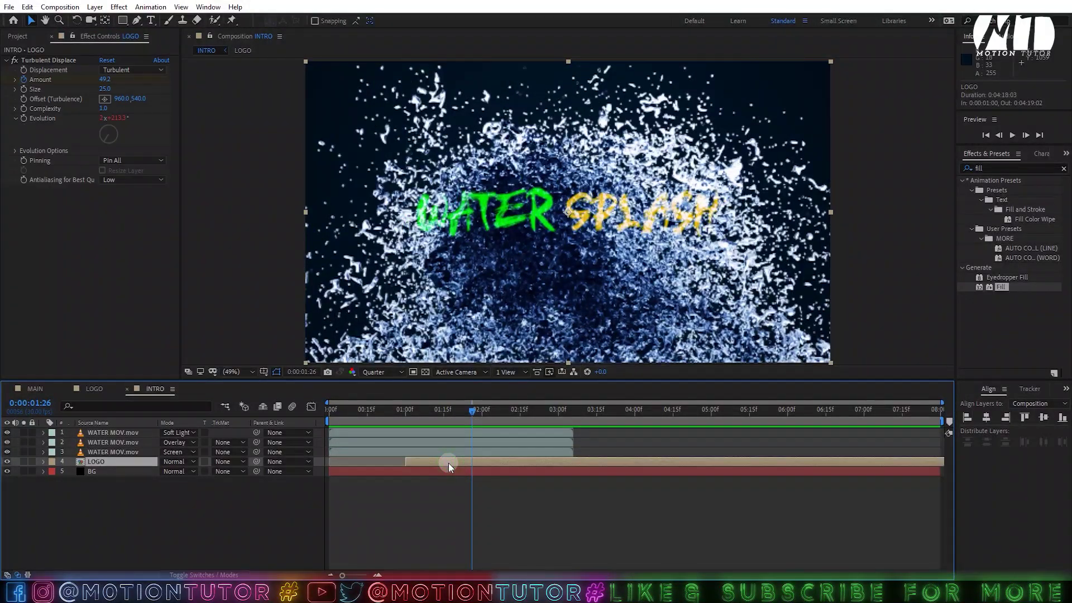
pyautogui.press('u')
pyautogui.moveTo(460, 483)
pyautogui.mouseDown()
pyautogui.moveTo(481, 501)
pyautogui.moveTo(444, 495)
pyautogui.mouseUp()
pyautogui.moveTo(400, 414)
pyautogui.mouseDown()
pyautogui.moveTo(420, 420)
pyautogui.moveTo(394, 426)
pyautogui.moveTo(405, 420)
pyautogui.mouseUp()
# - Set the logo's Scale to 50% at 1:00 and preview the entrance
pyautogui.click(191, 538)
pyautogui.click(173, 490)
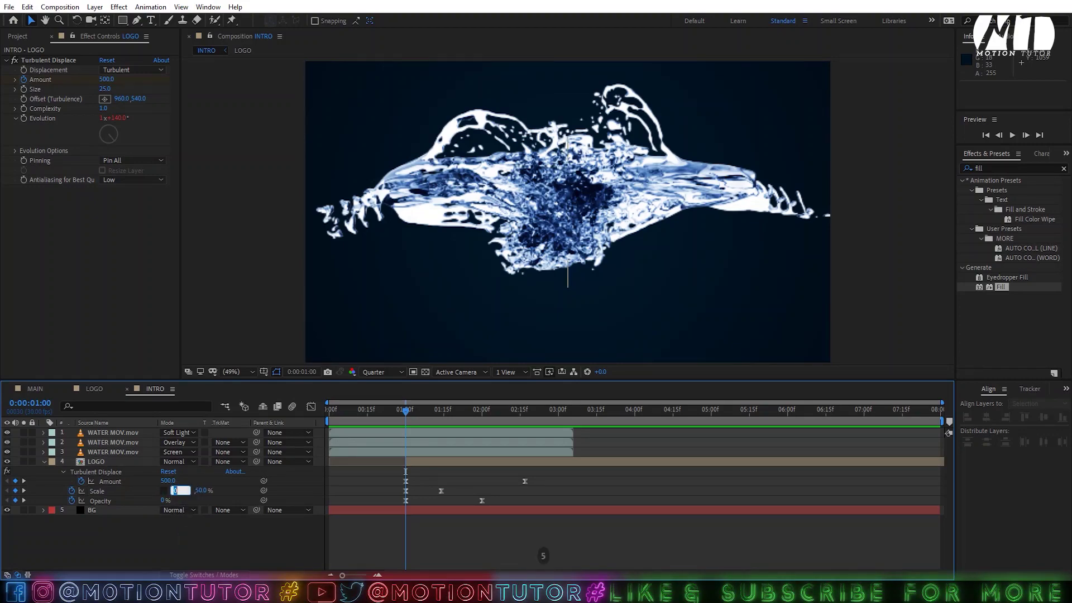
pyautogui.write('50')
pyautogui.press('Return')
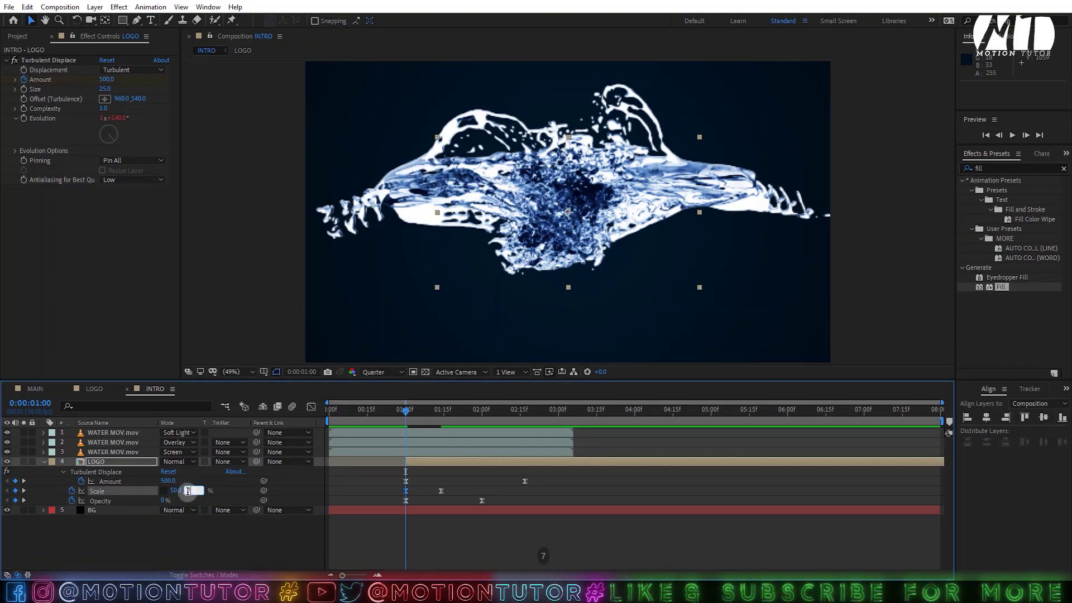
pyautogui.click(225, 544)
pyautogui.press('space')
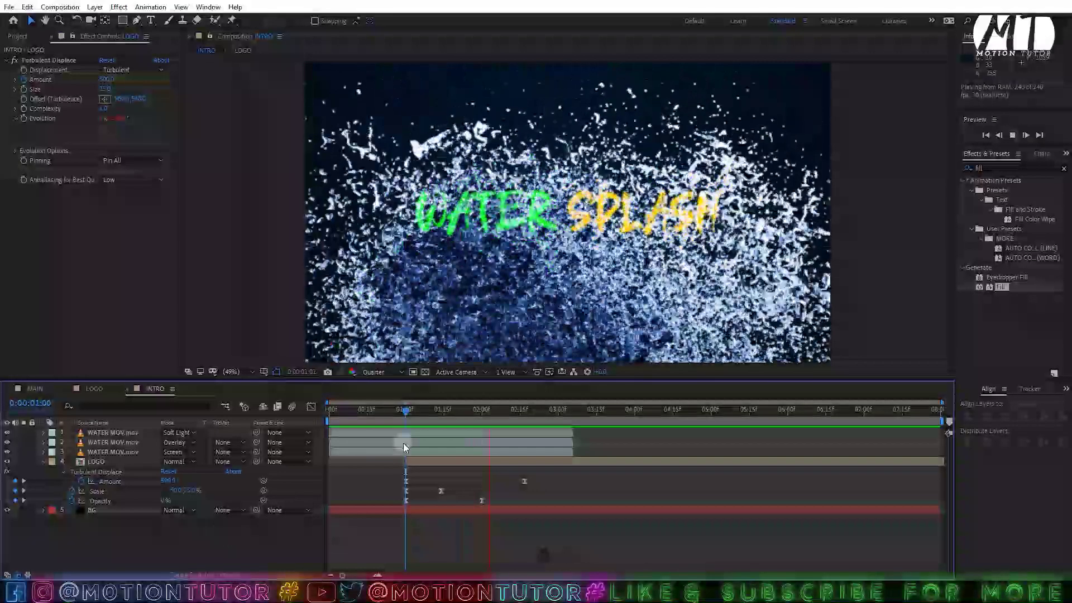
pyautogui.click(409, 412)
pyautogui.moveTo(408, 413); pyautogui.dragTo(604, 421)
pyautogui.click(43, 461)
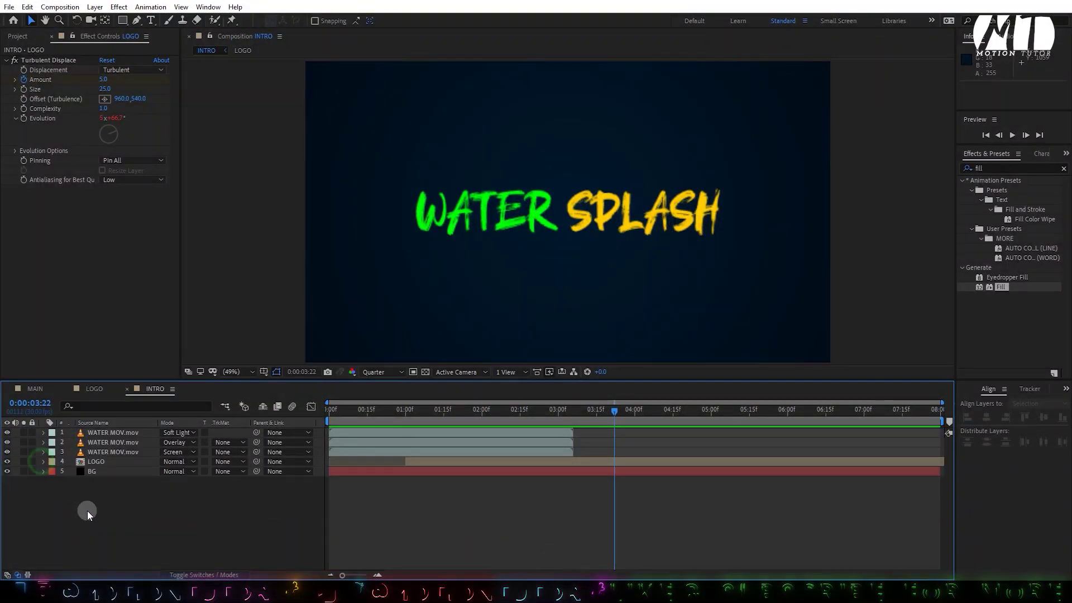
# - Type 'TAG LINE' as a new text layer just below the WATER SPLASH title and select it
pyautogui.click(150, 20)
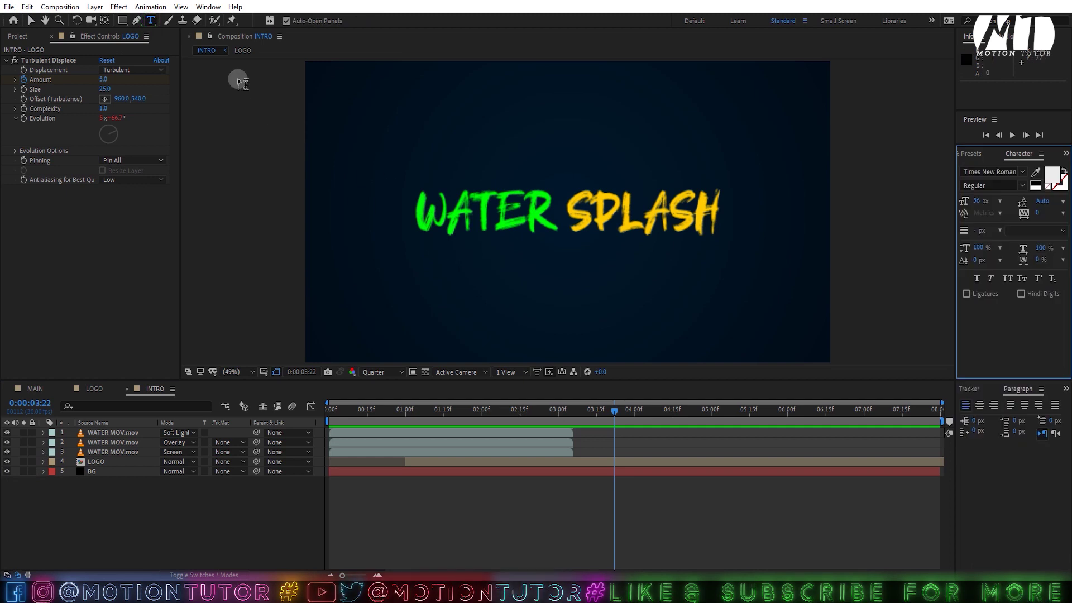
pyautogui.click(478, 255)
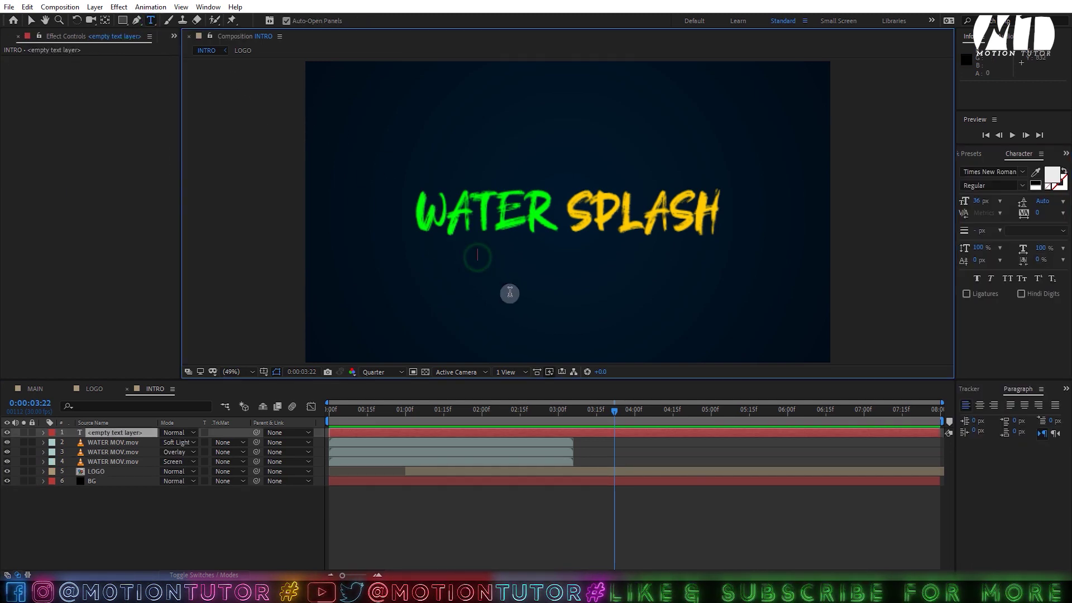
pyautogui.write('TAG LINE')
pyautogui.scroll(3, 538, 234)
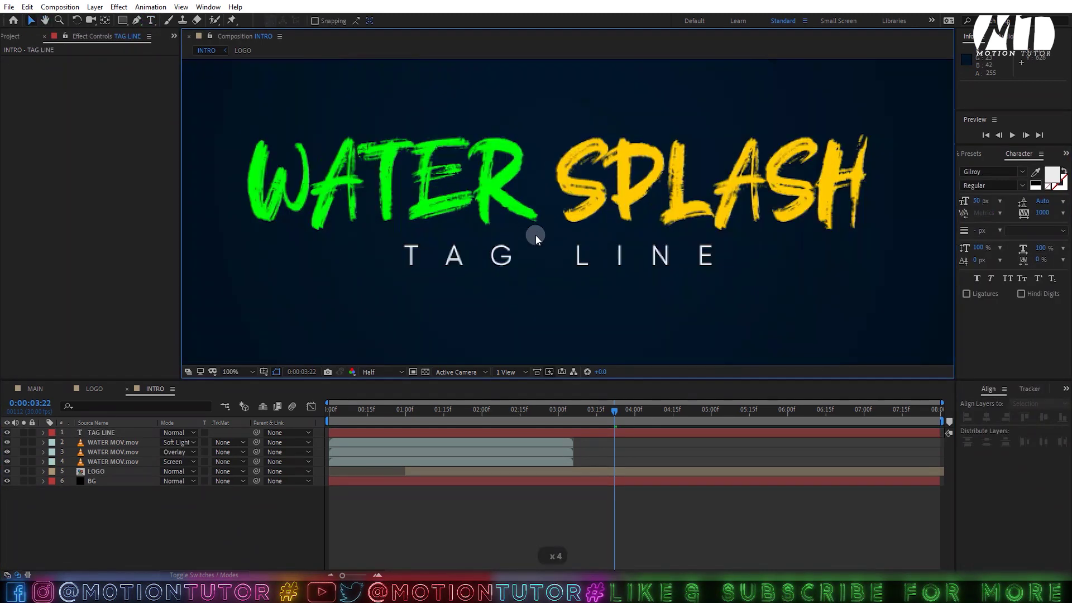
pyautogui.moveTo(571, 223); pyautogui.dragTo(569, 201)
pyautogui.click(508, 235)
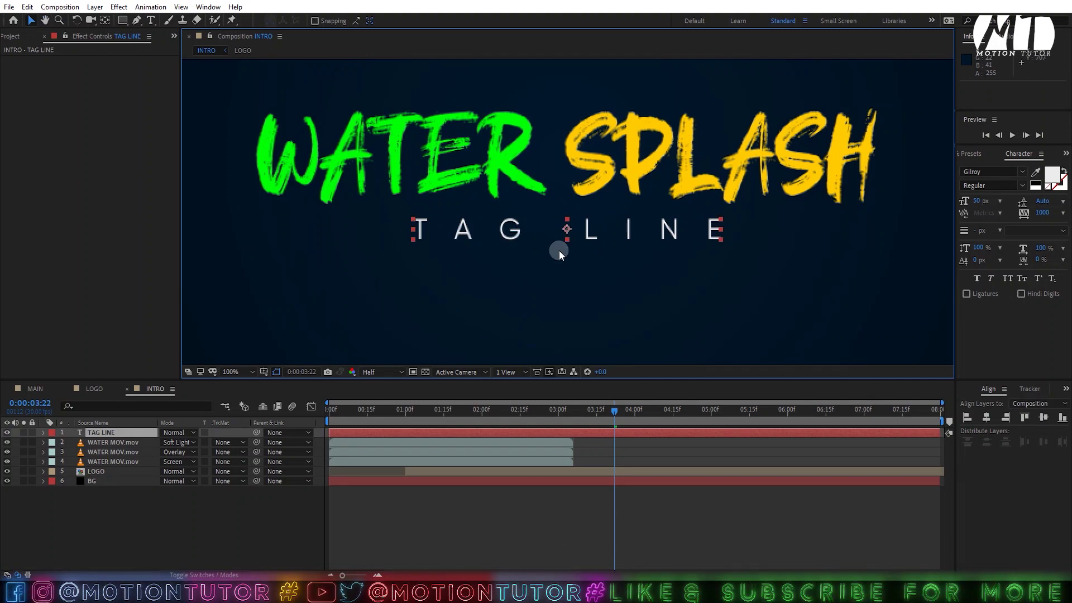
pyautogui.moveTo(560, 413)
pyautogui.mouseDown()
pyautogui.moveTo(577, 417)
pyautogui.moveTo(558, 416)
pyautogui.mouseUp()
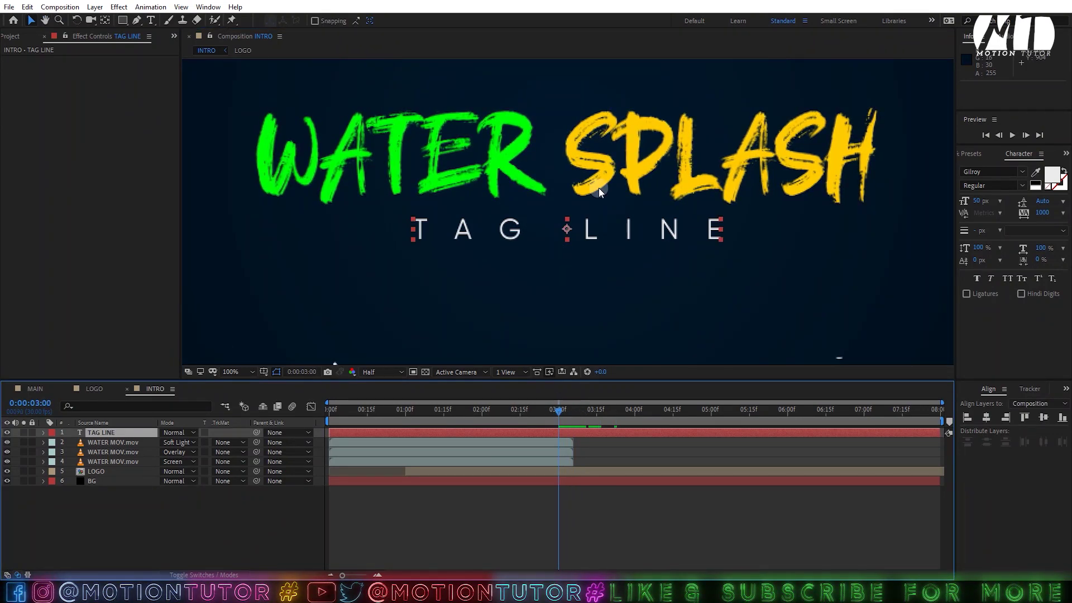
pyautogui.scroll(-2, 598, 188)
pyautogui.click(43, 432)
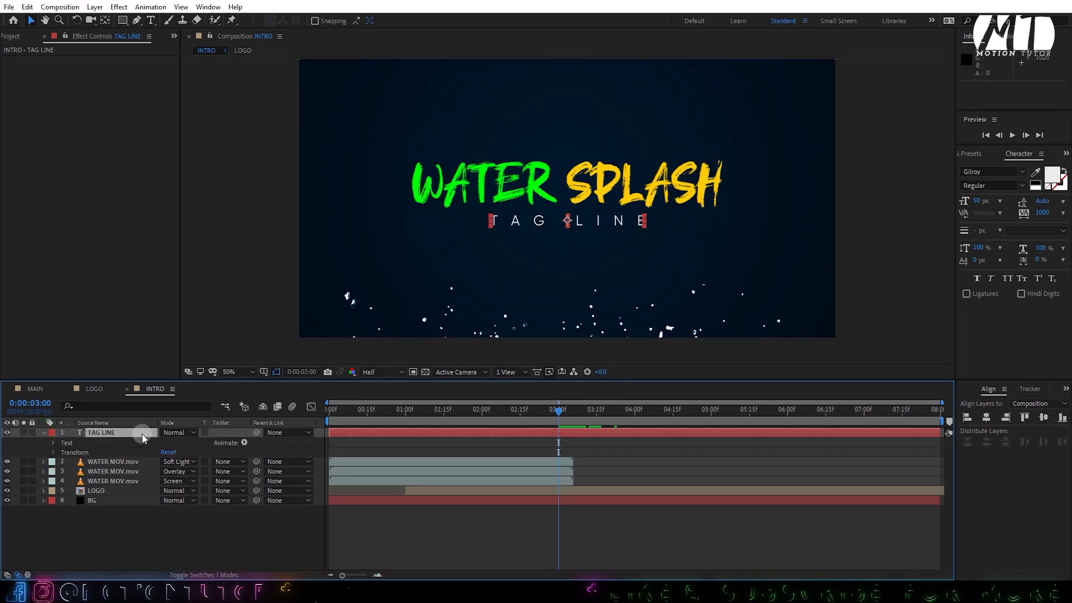
# - Add a text animator to TAG LINE with Opacity 0% and Blur 50
pyautogui.click(245, 442)
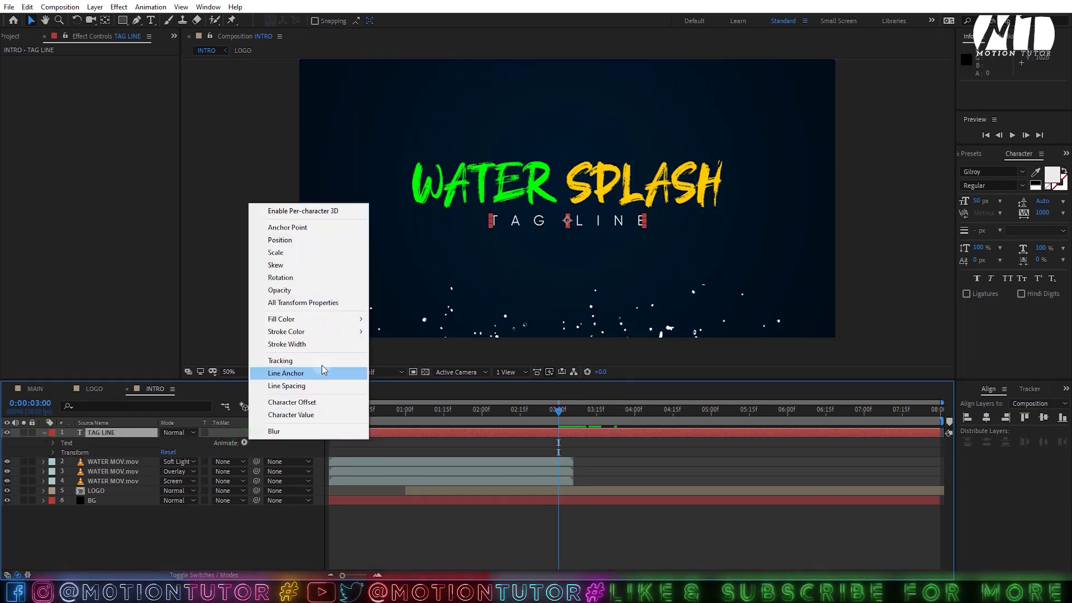
pyautogui.click(297, 289)
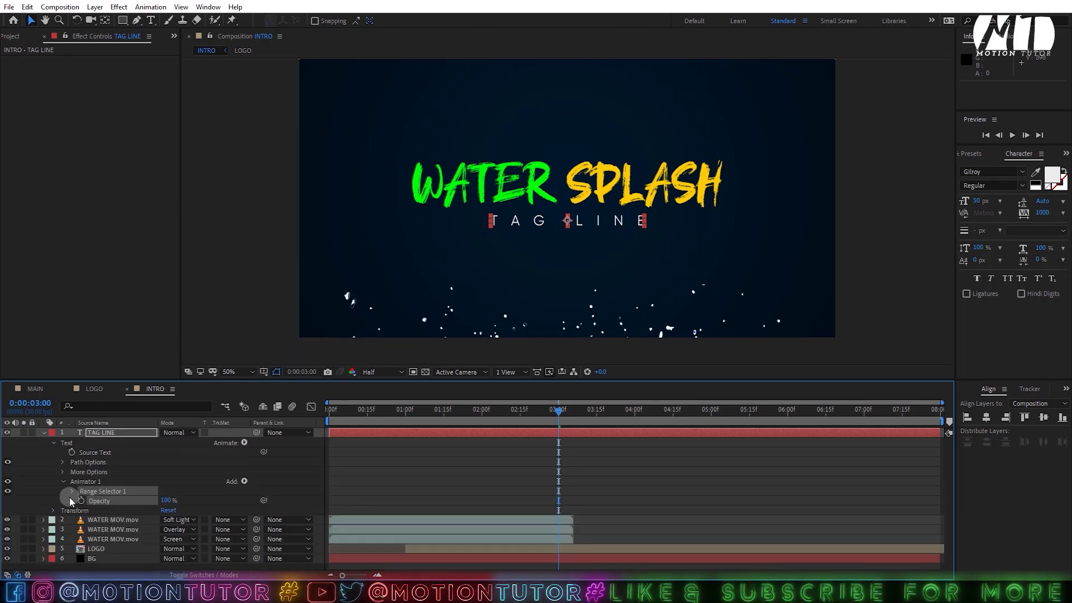
pyautogui.click(234, 481)
pyautogui.moveTo(262, 491)
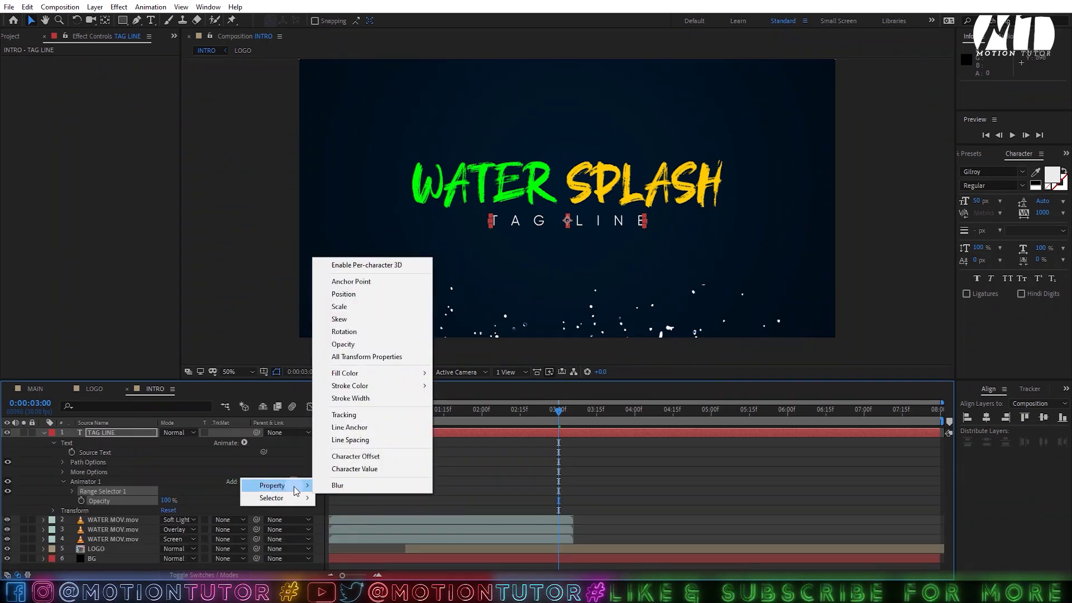
pyautogui.click(340, 490)
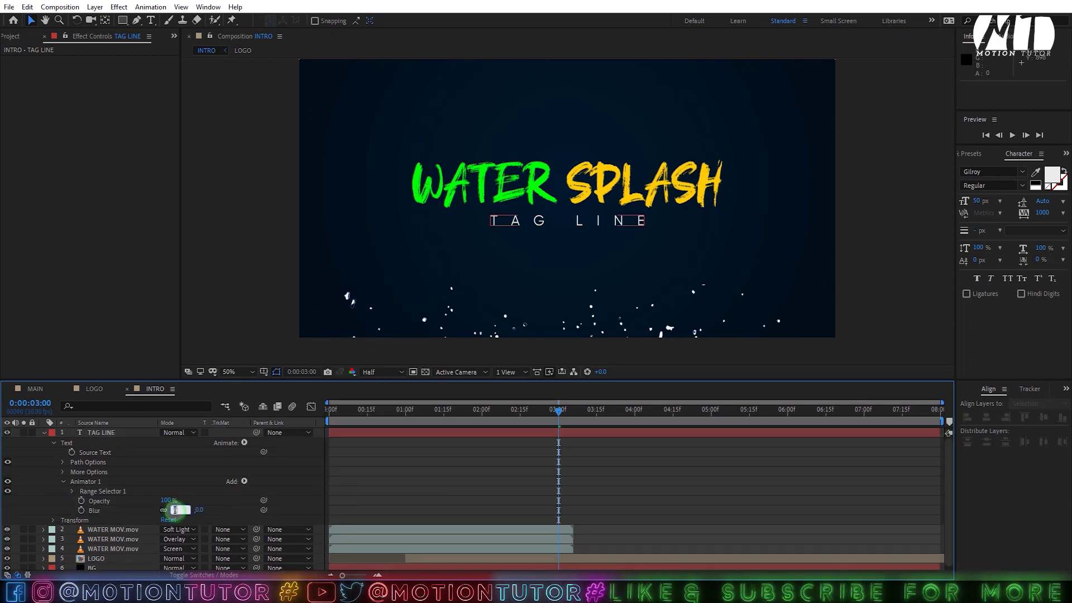
pyautogui.write('50')
pyautogui.press('Return')
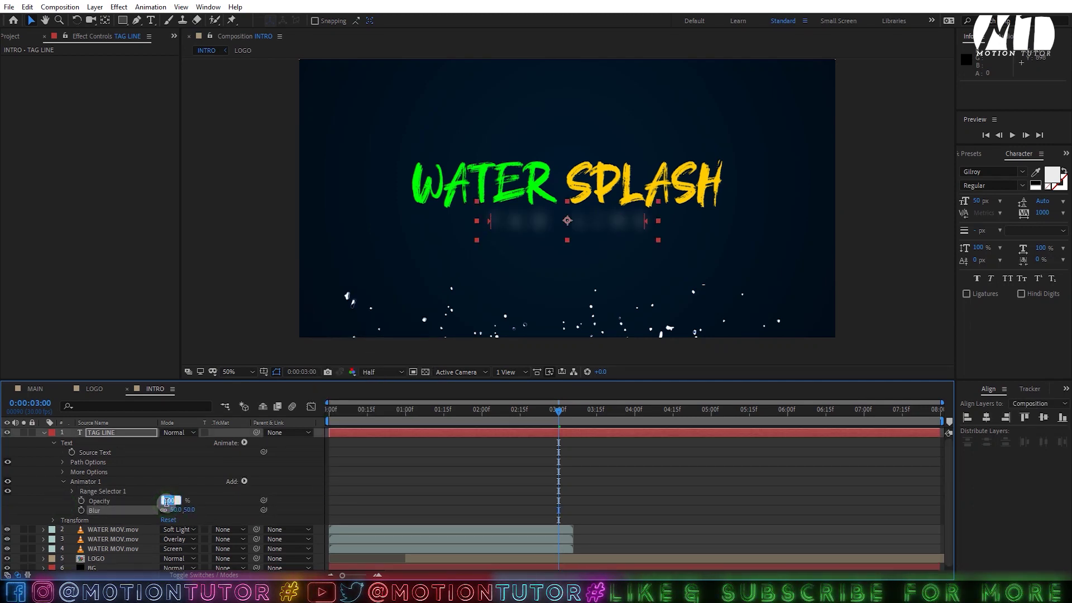
pyautogui.write('0')
pyautogui.press('Return')
# - Randomize the letter order and keyframe Range Start from 0% at 3:00 to 100% at 4:00
pyautogui.click(73, 489)
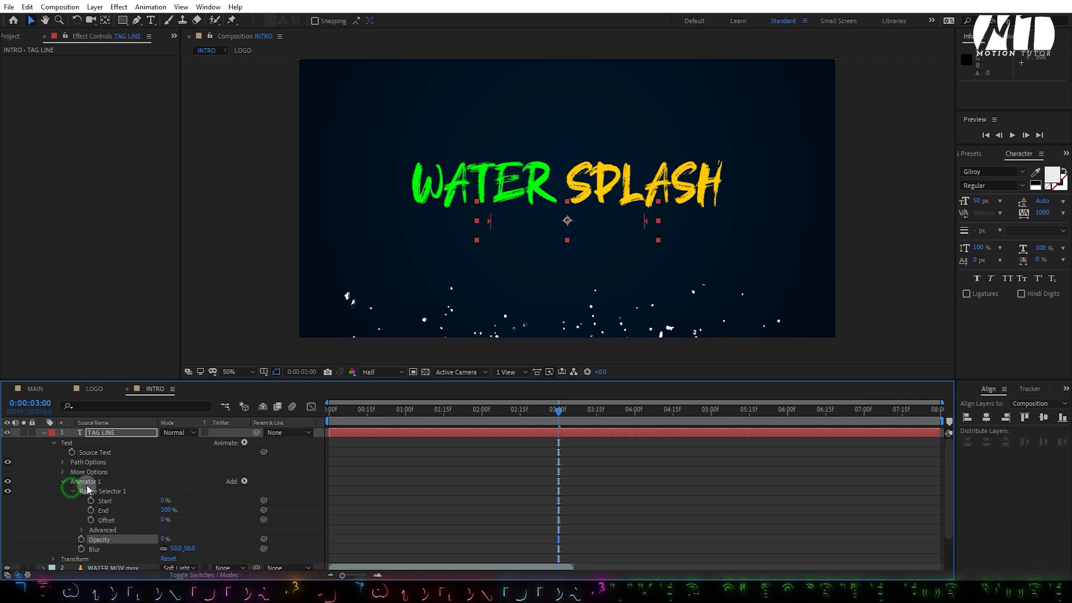
pyautogui.scroll(-3, 82, 500)
pyautogui.click(80, 487)
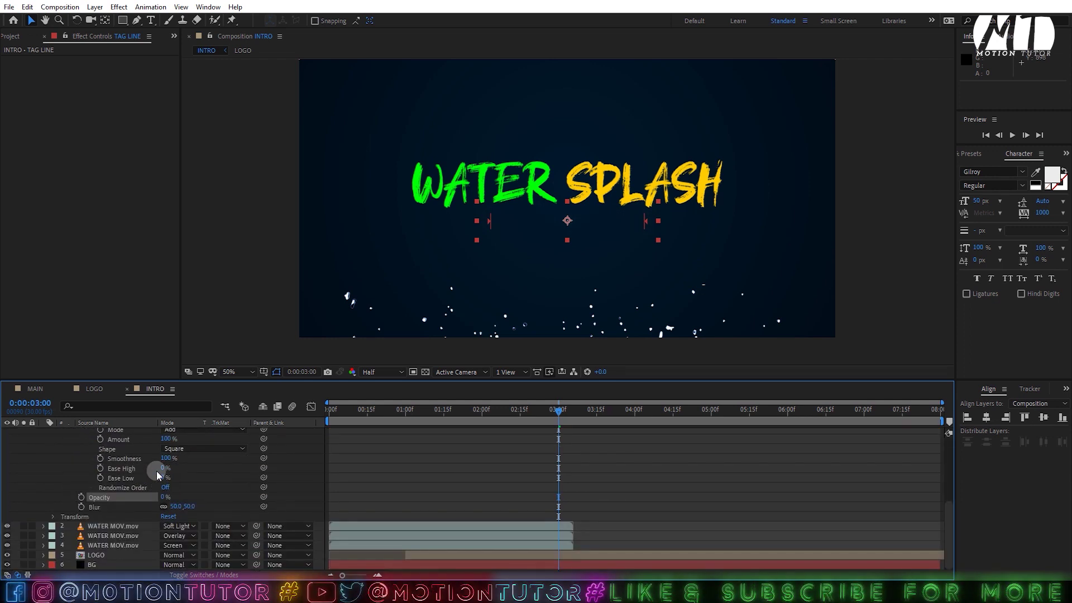
pyautogui.scroll(2, 157, 475)
pyautogui.click(165, 517)
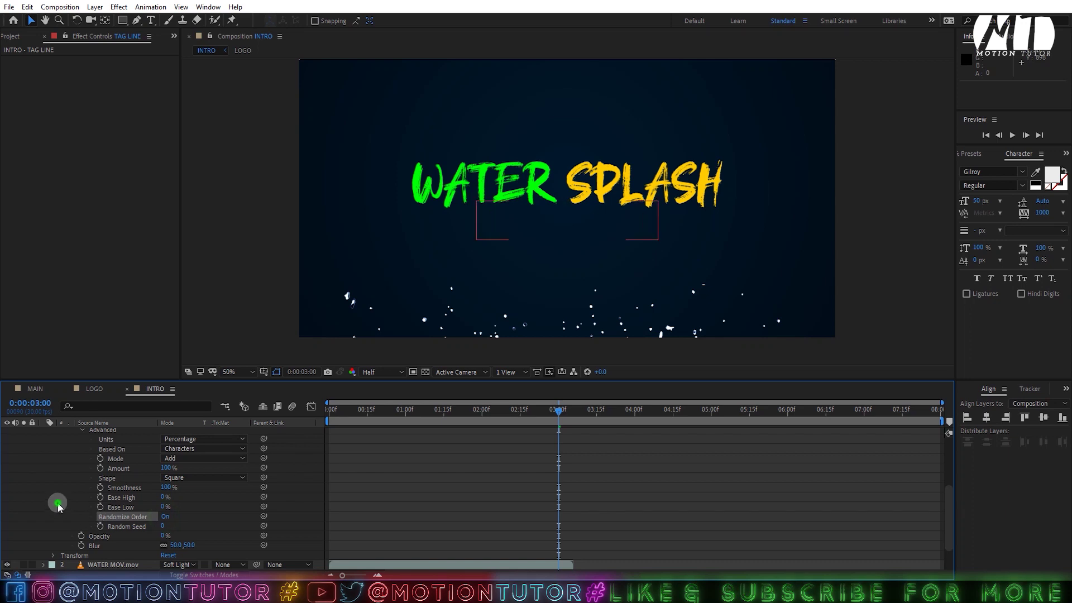
pyautogui.scroll(5, 120, 490)
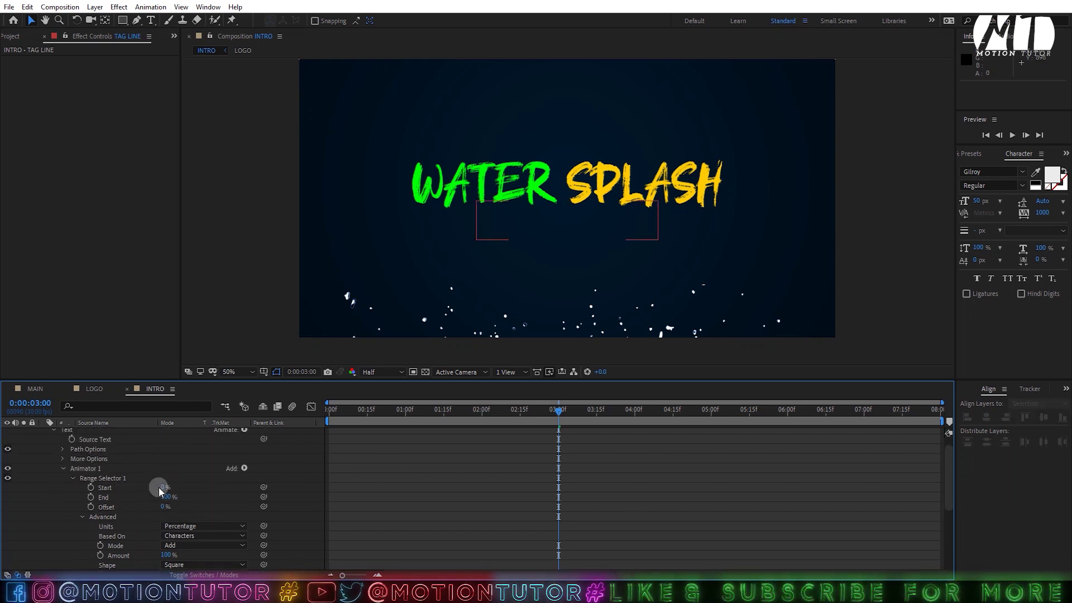
pyautogui.moveTo(163, 486); pyautogui.dragTo(92, 487)
pyautogui.click(90, 487)
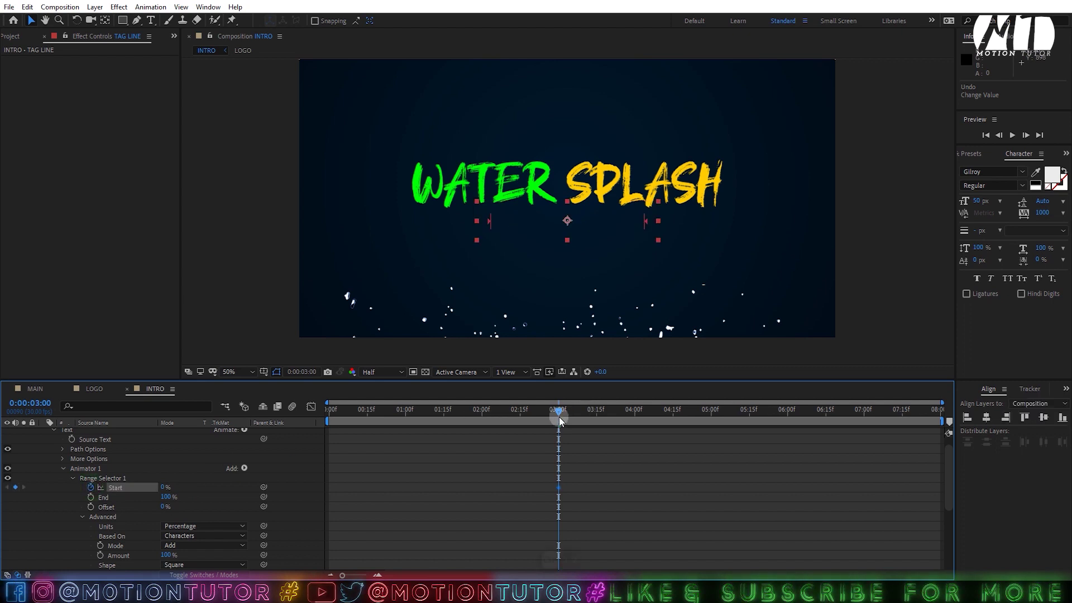
pyautogui.moveTo(559, 418); pyautogui.dragTo(635, 416)
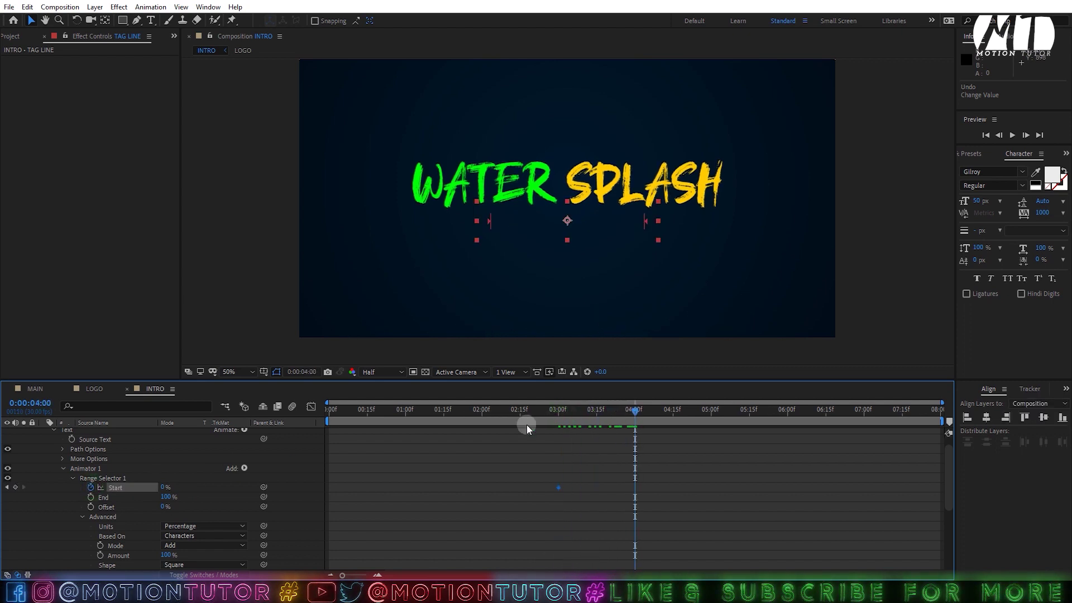
pyautogui.moveTo(164, 486); pyautogui.dragTo(394, 470)
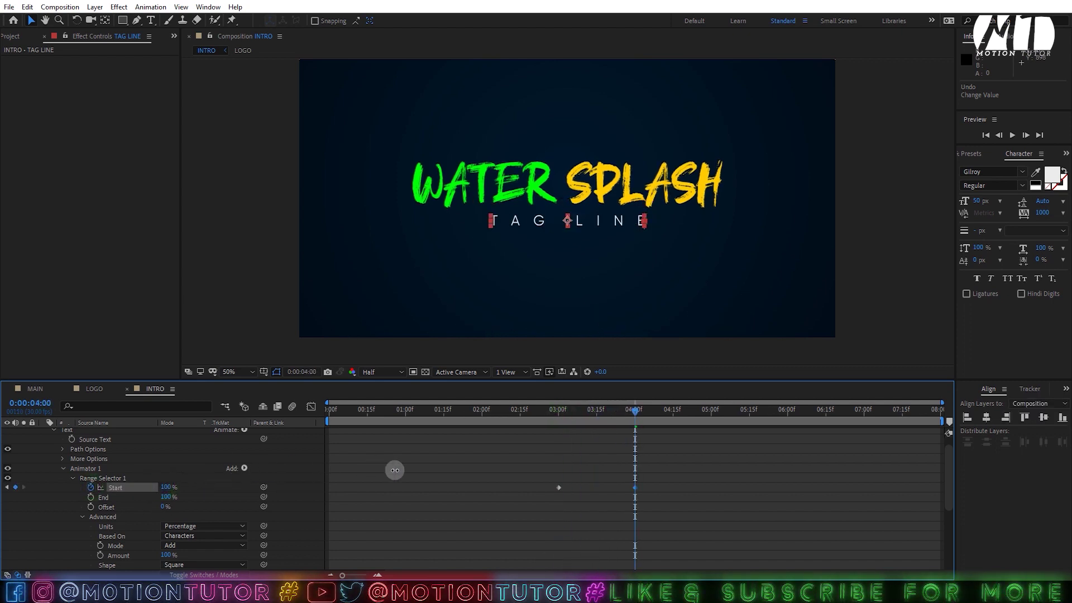
pyautogui.scroll(2, 32, 443)
pyautogui.click(44, 434)
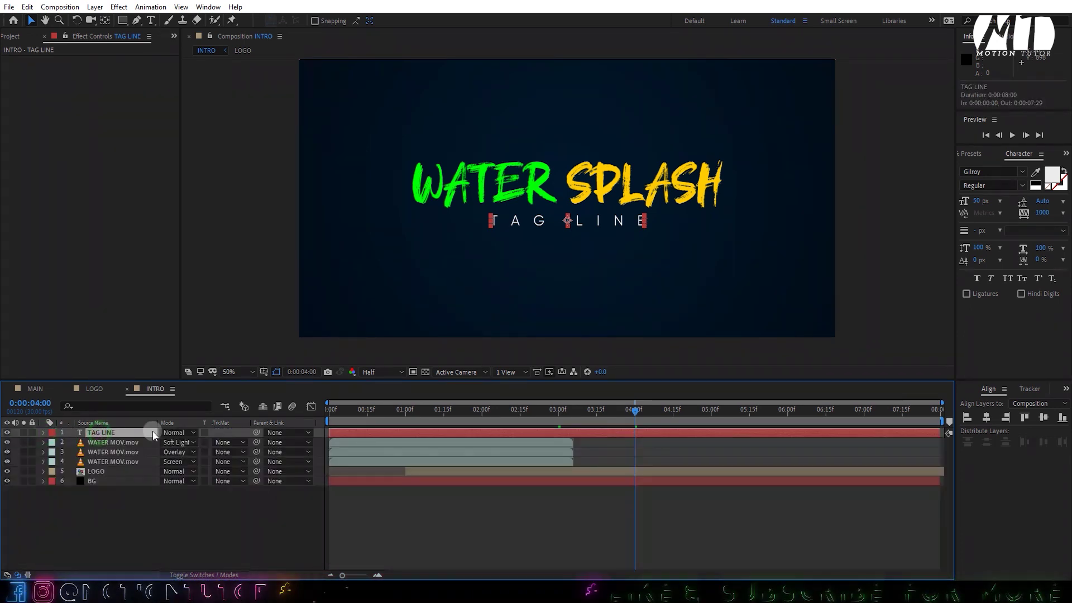
# - Apply Easy Ease to both TAG LINE Start keyframes and preview the reveal through 4:15
pyautogui.press('u')
pyautogui.moveTo(680, 448); pyautogui.dragTo(548, 476)
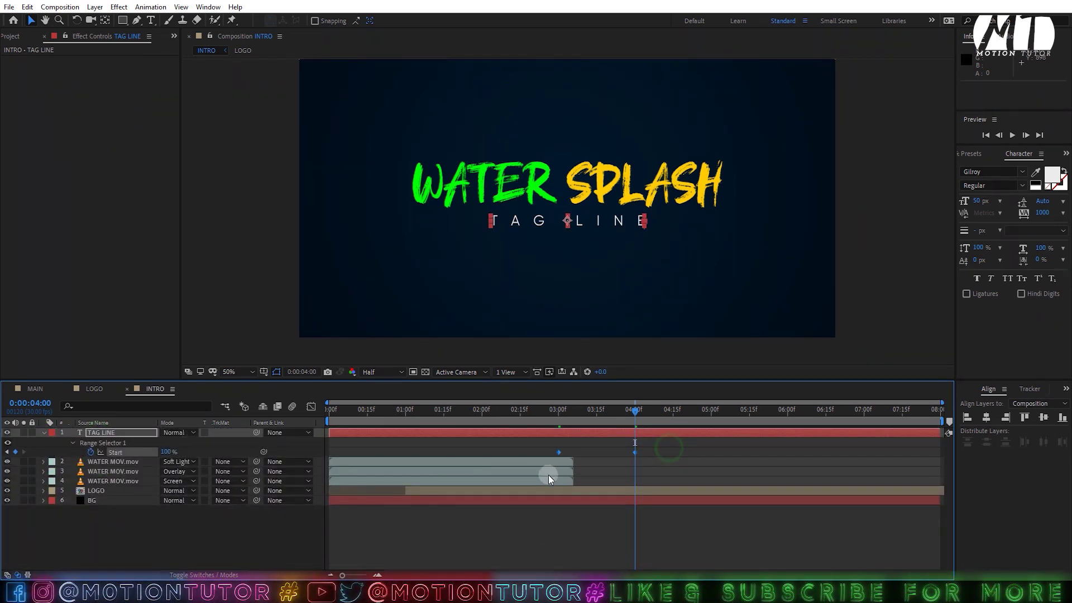
pyautogui.press('F9')
pyautogui.click(556, 413)
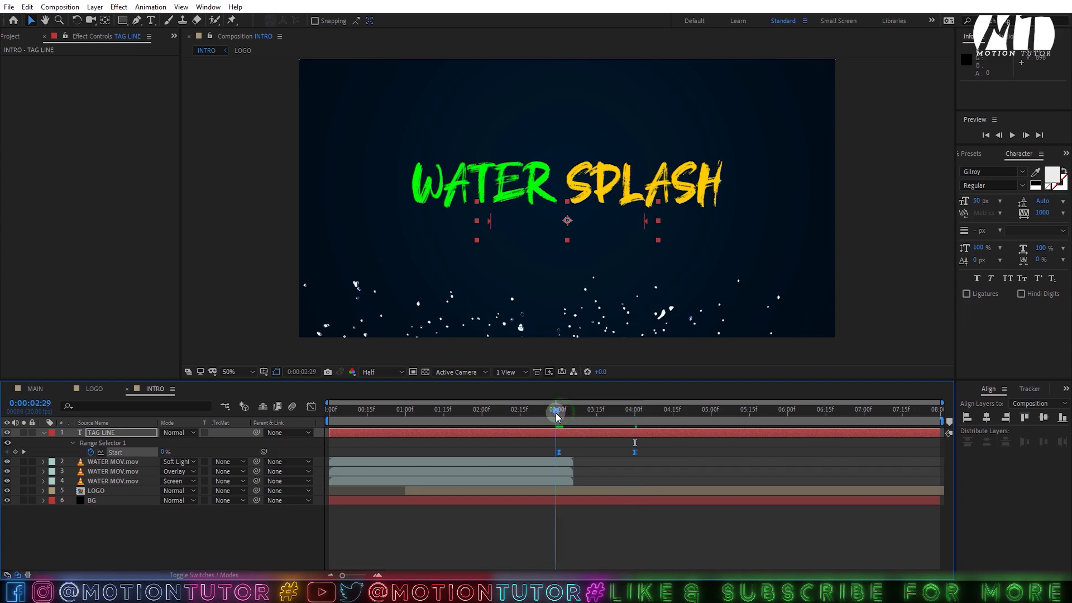
pyautogui.press('space')
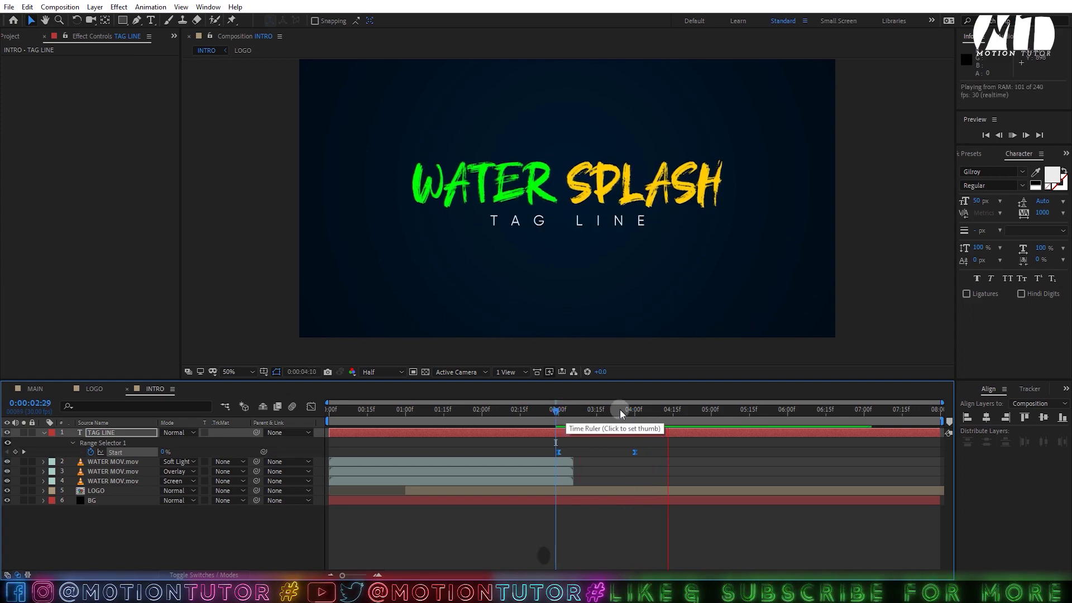
pyautogui.press('space')
pyautogui.press('space')
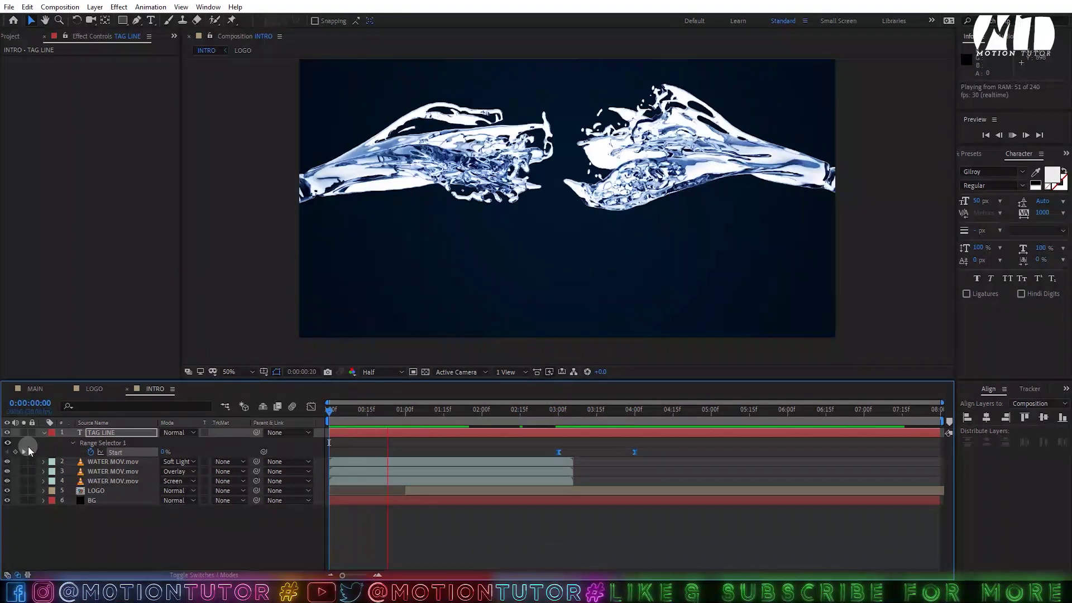
pyautogui.click(44, 432)
pyautogui.moveTo(683, 414); pyautogui.dragTo(672, 415)
pyautogui.click(730, 529)
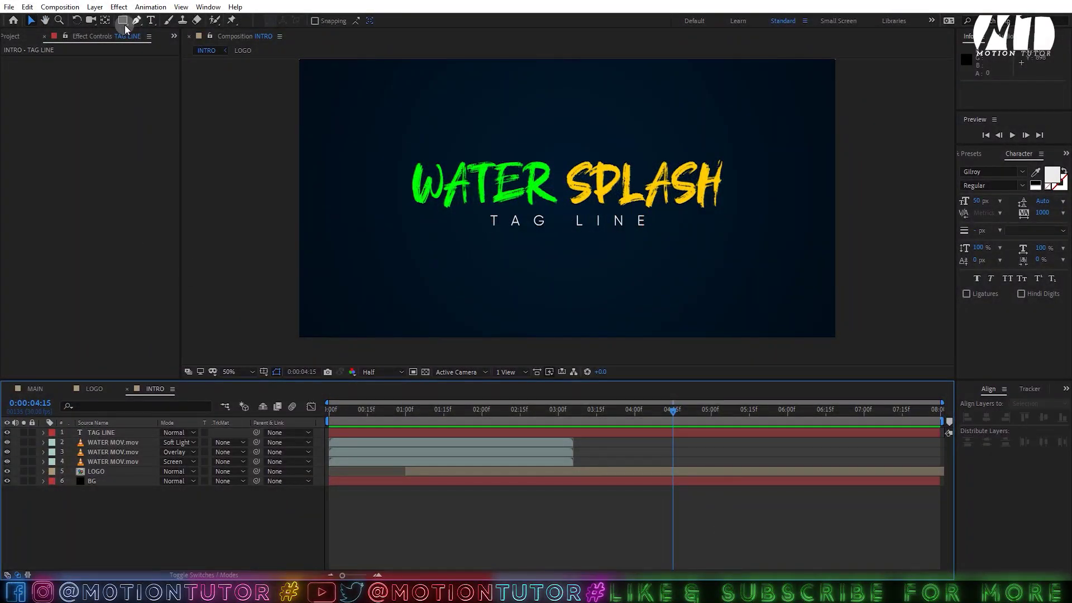
# - Create a new adjustment layer and paste the LOGO's Turbulent Displace onto it
pyautogui.click(94, 7)
pyautogui.moveTo(236, 26)
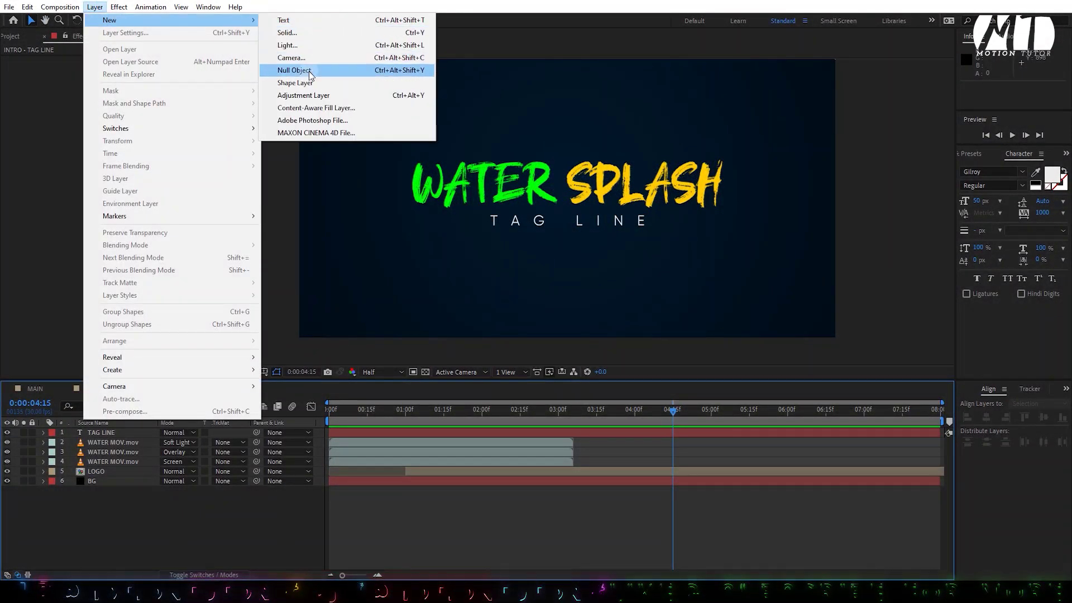
pyautogui.click(304, 95)
pyautogui.click(160, 388)
pyautogui.click(108, 489)
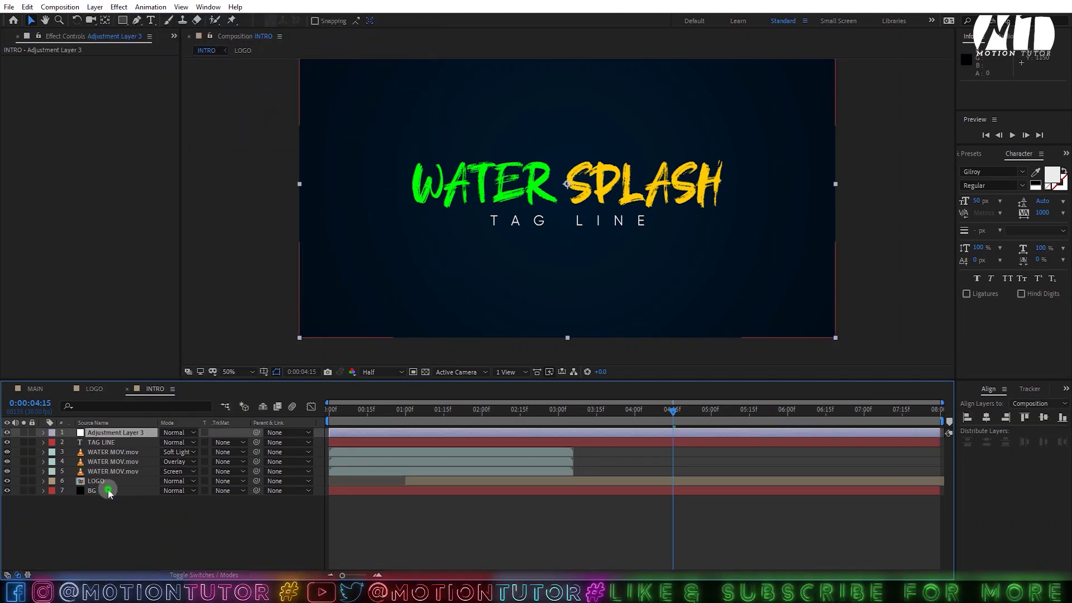
pyautogui.click(103, 479)
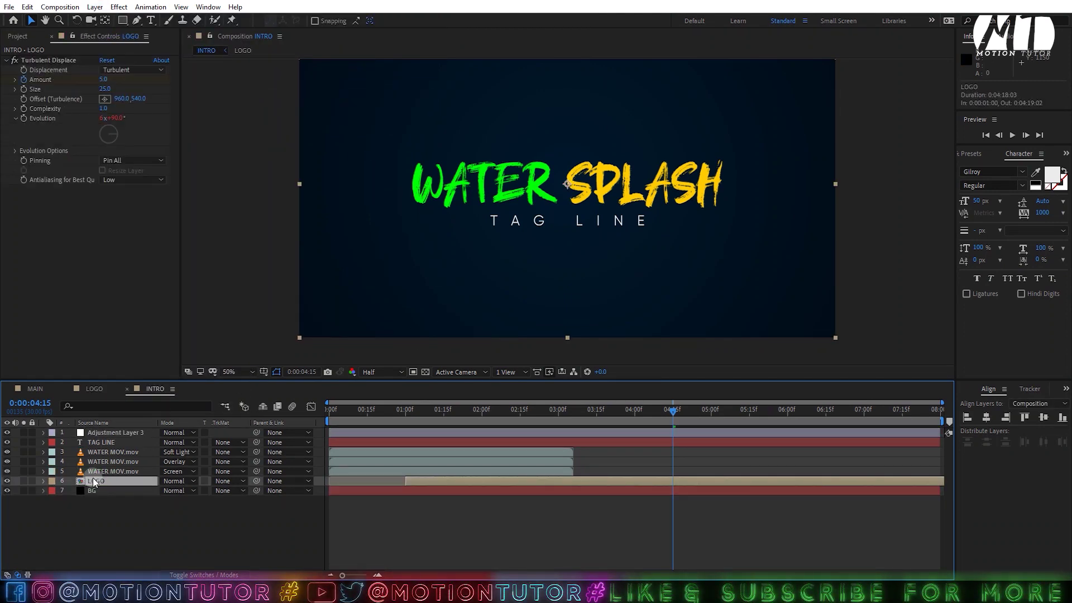
pyautogui.click(23, 67)
pyautogui.click(94, 361)
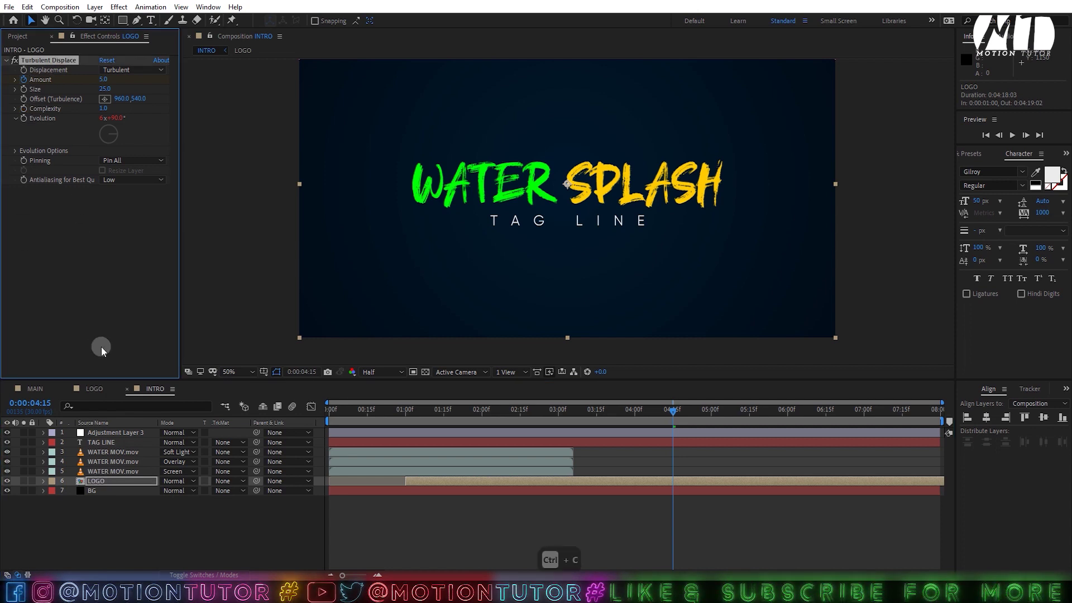
pyautogui.click(111, 433)
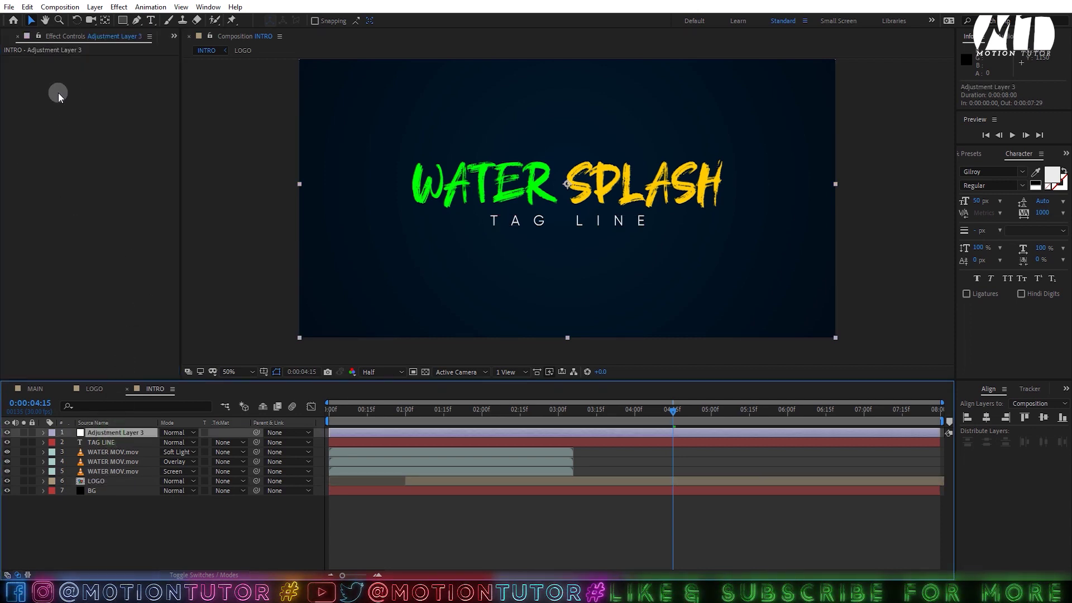
pyautogui.hotkey('ctrl', 'v')
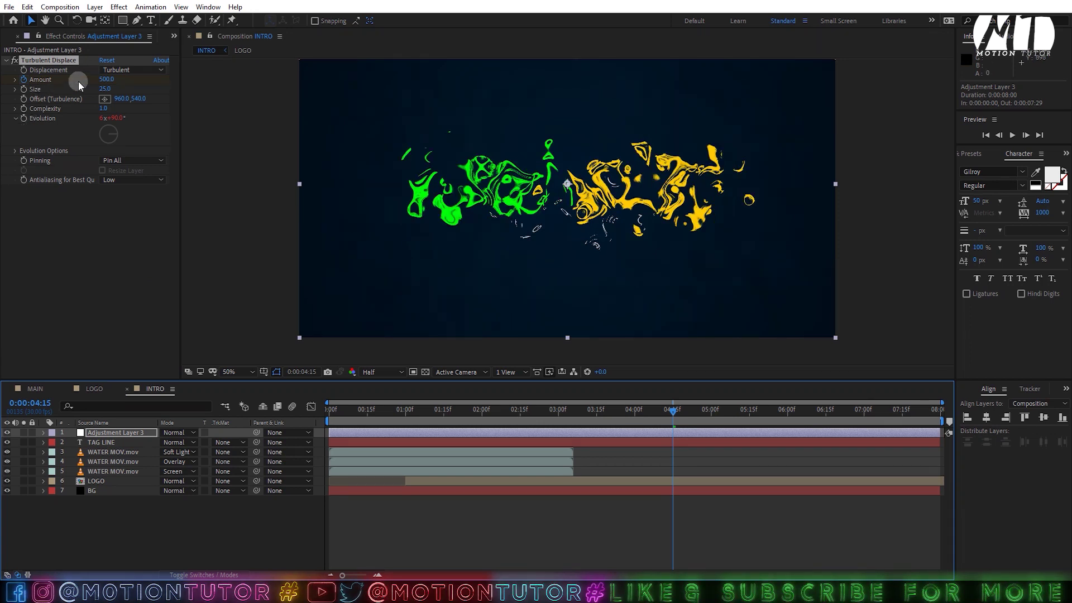
# - Set the Turbulent Displace Amount keyframes to 50 and Size to 15
pyautogui.press('u')
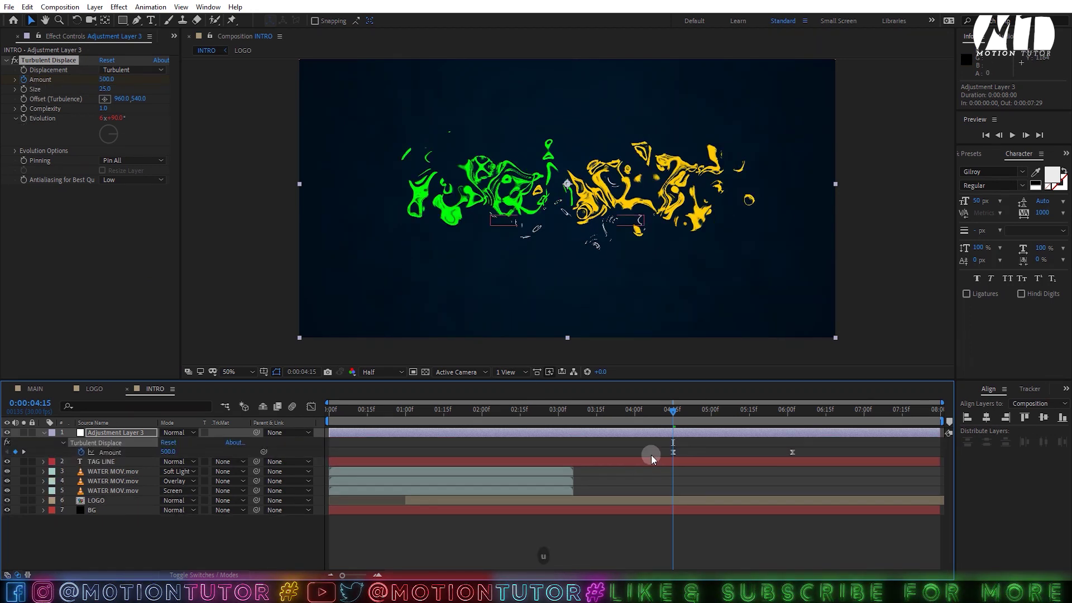
pyautogui.moveTo(650, 454); pyautogui.dragTo(812, 466)
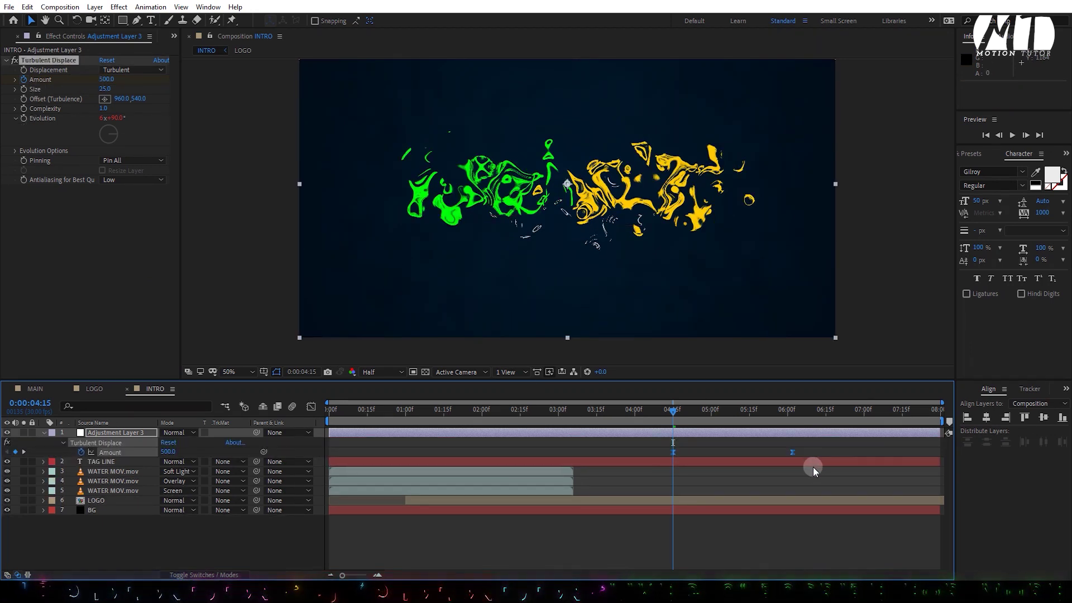
pyautogui.click(105, 80)
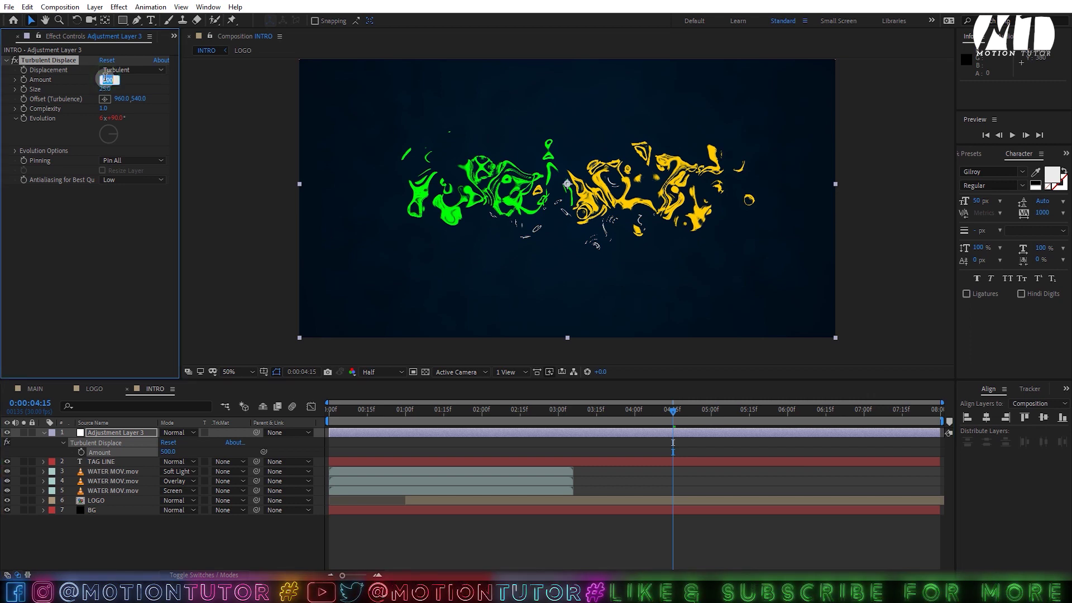
pyautogui.write('75')
pyautogui.click(149, 227)
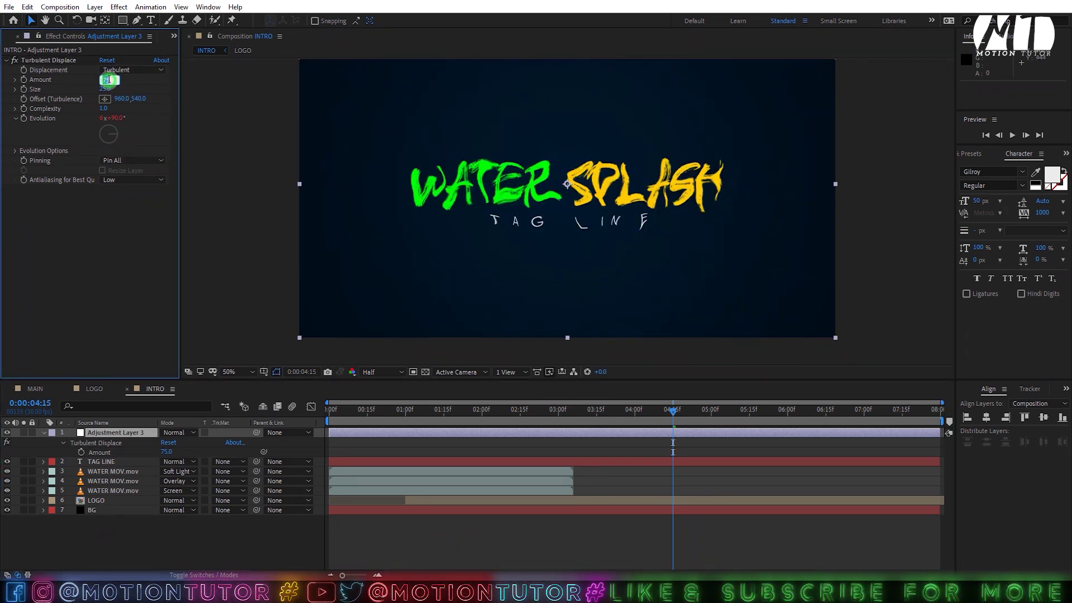
pyautogui.write('50')
pyautogui.press('Return')
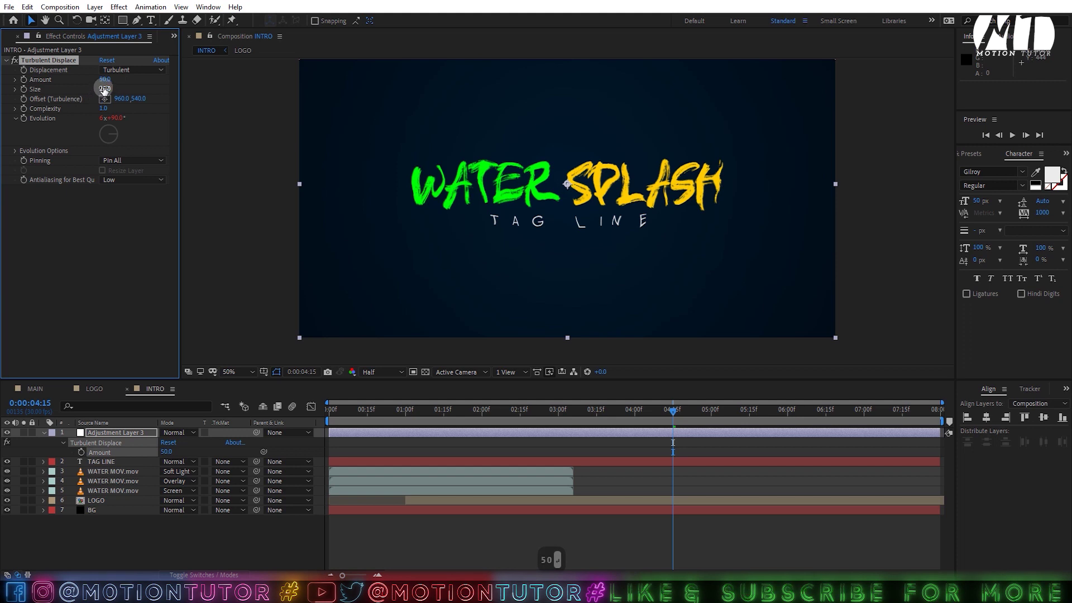
pyautogui.write('15')
pyautogui.click(99, 196)
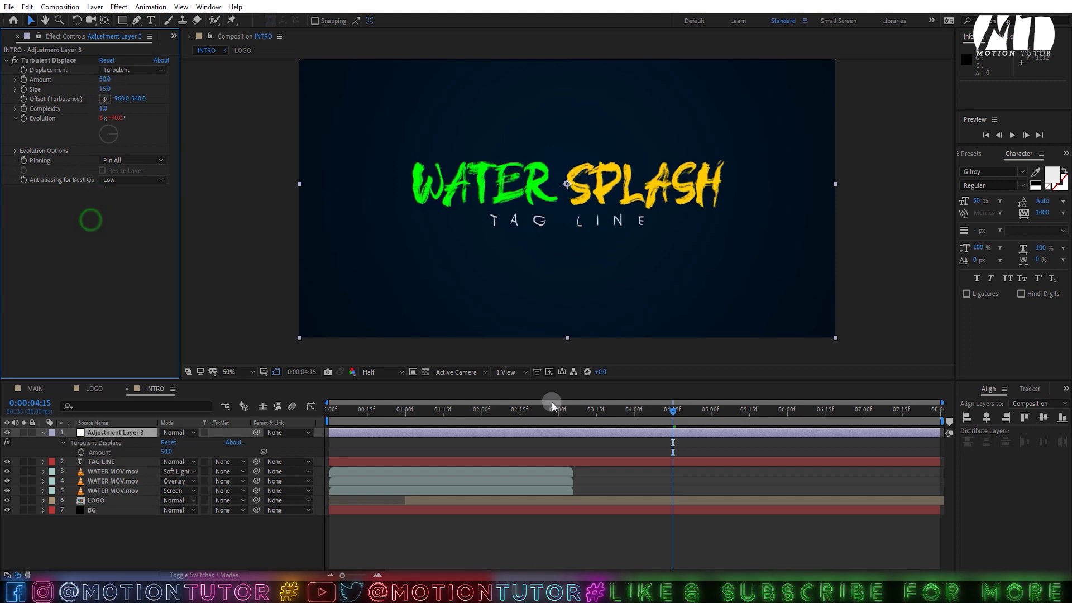
# - Draw a rectangle mask on the adjustment layer and tilt it about -20 degrees
pyautogui.click(122, 21)
pyautogui.scroll(-3, 508, 168)
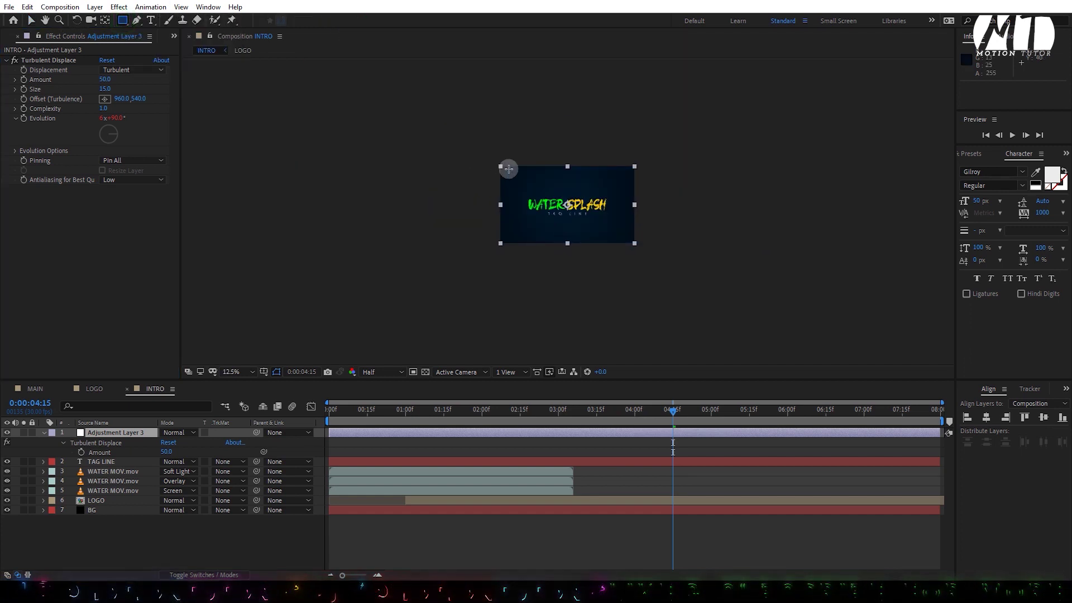
pyautogui.moveTo(519, 157); pyautogui.dragTo(539, 258)
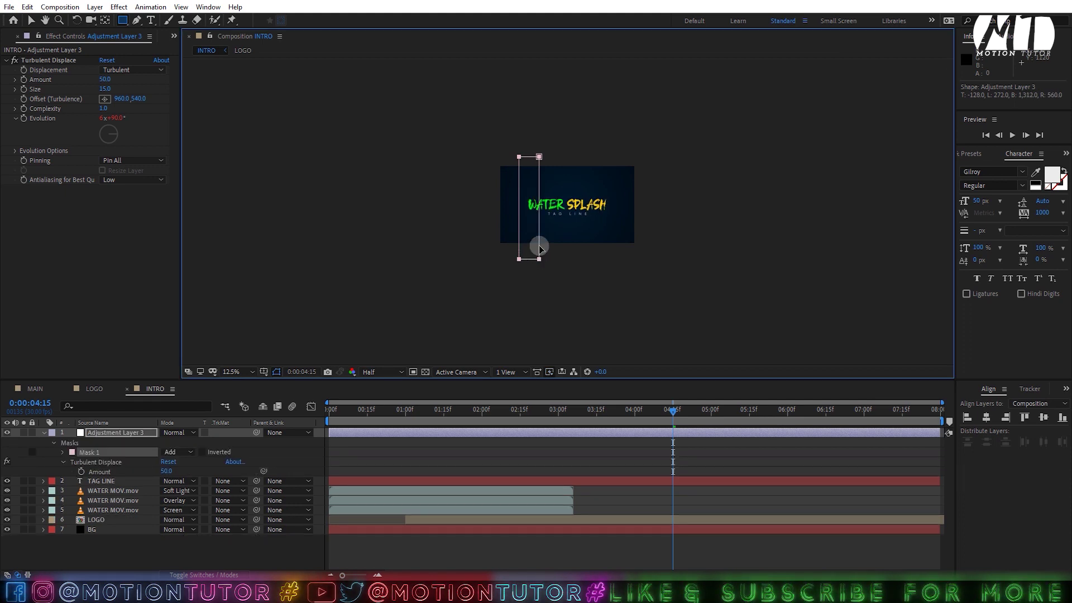
pyautogui.press('.')
pyautogui.hotkey('ctrl', 't')
pyautogui.moveTo(539, 254); pyautogui.dragTo(456, 246)
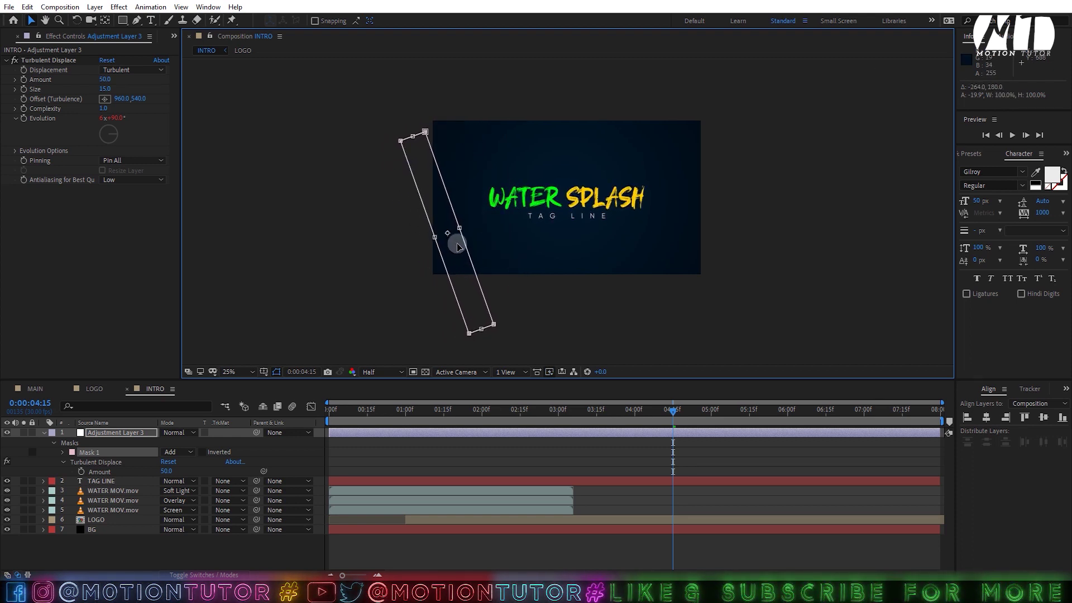
pyautogui.click(70, 461)
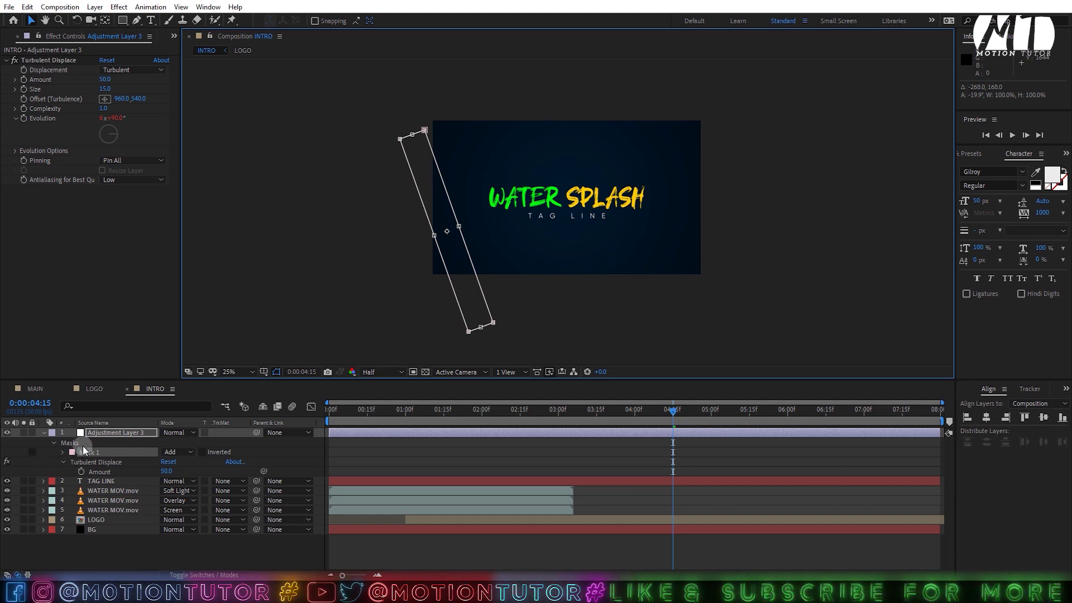
# - Keyframe the Mask Path so the strip later moves to the right of the title
pyautogui.press('m')
pyautogui.click(82, 452)
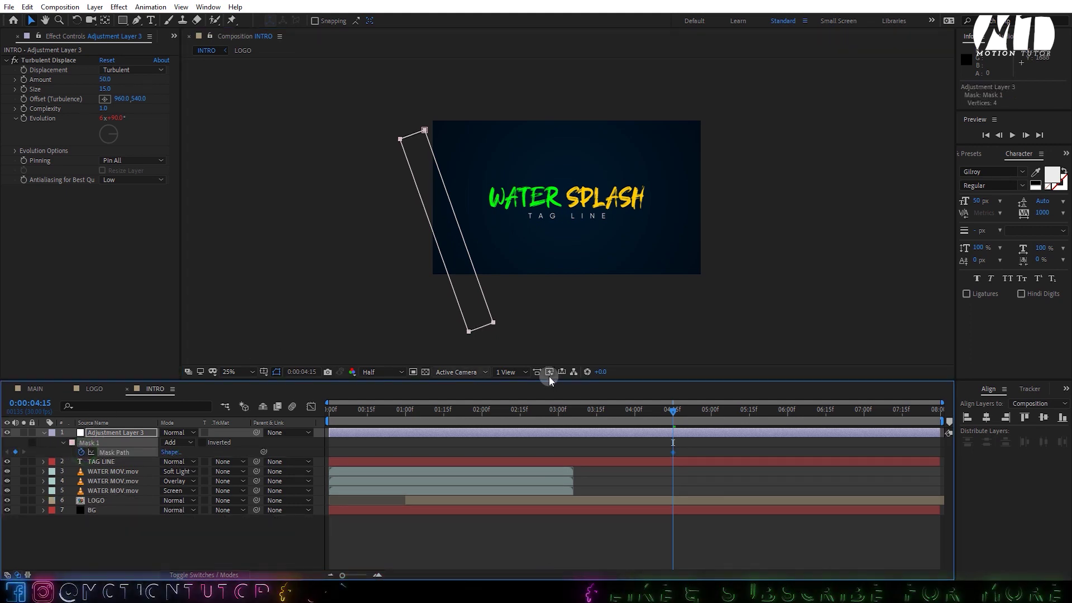
pyautogui.moveTo(686, 411); pyautogui.dragTo(774, 419)
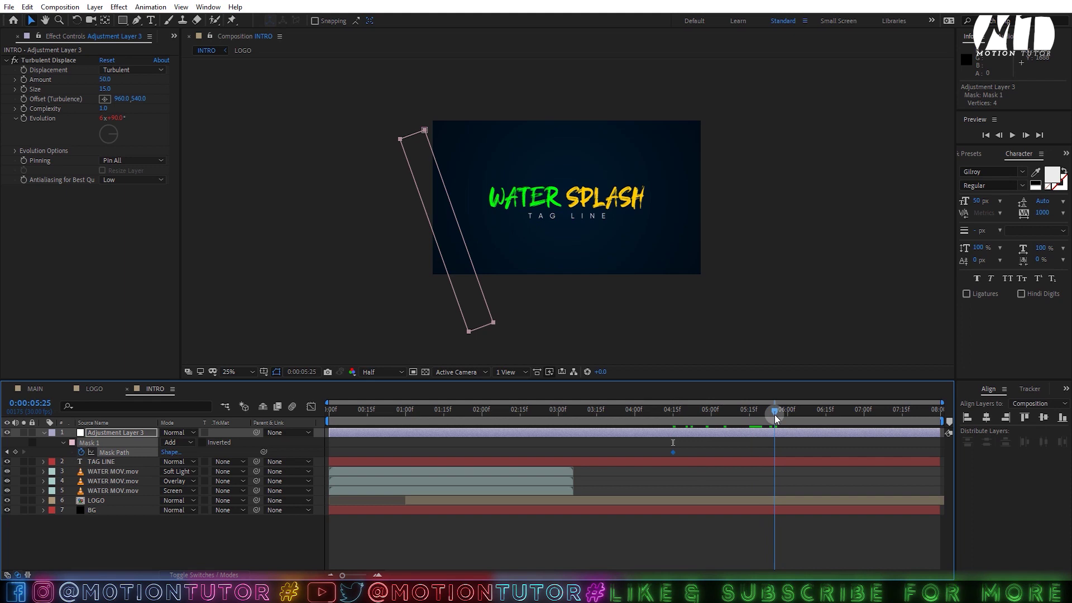
pyautogui.doubleClick(424, 131)
pyautogui.moveTo(444, 227); pyautogui.dragTo(706, 146)
pyautogui.moveTo(741, 415); pyautogui.dragTo(692, 404)
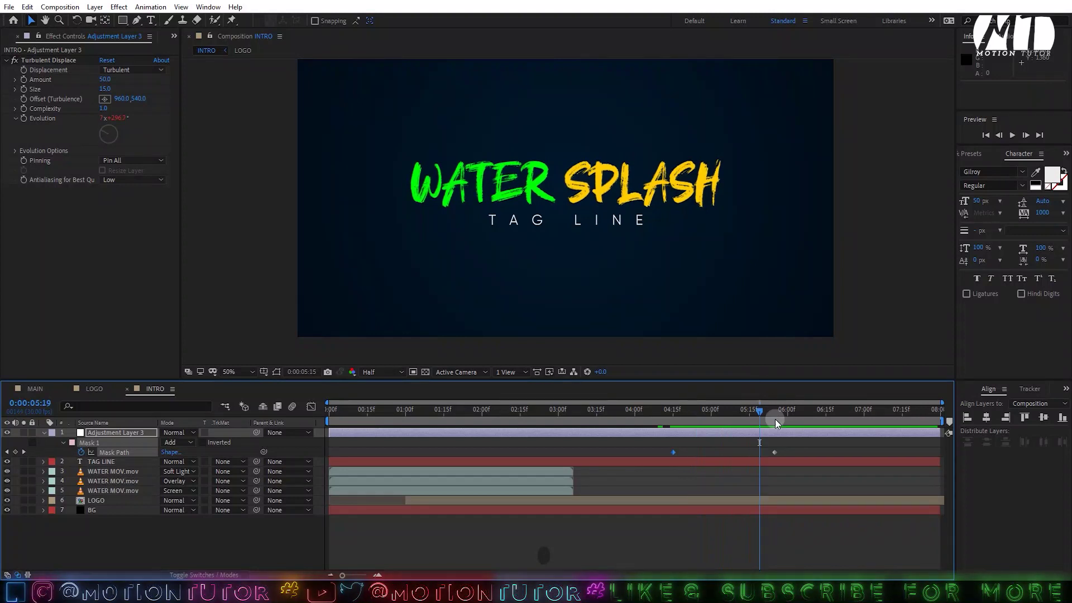
pyautogui.moveTo(775, 418); pyautogui.dragTo(726, 423)
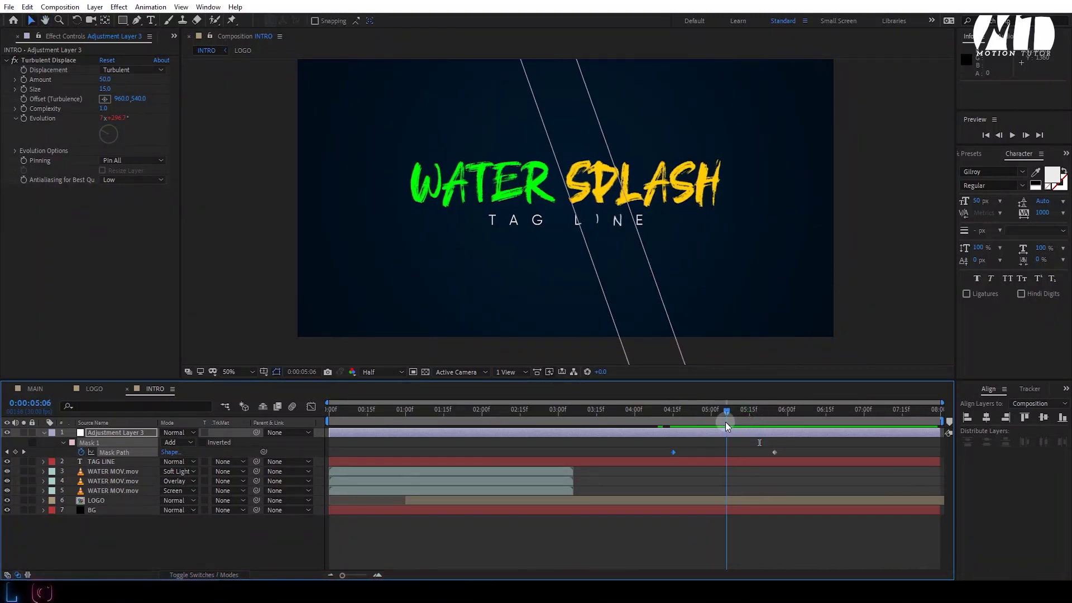
# - Change Turbulent Displace to Size 25 and Amount 100, preview the sweep and save
pyautogui.click(106, 88)
pyautogui.click(117, 180)
pyautogui.click(91, 268)
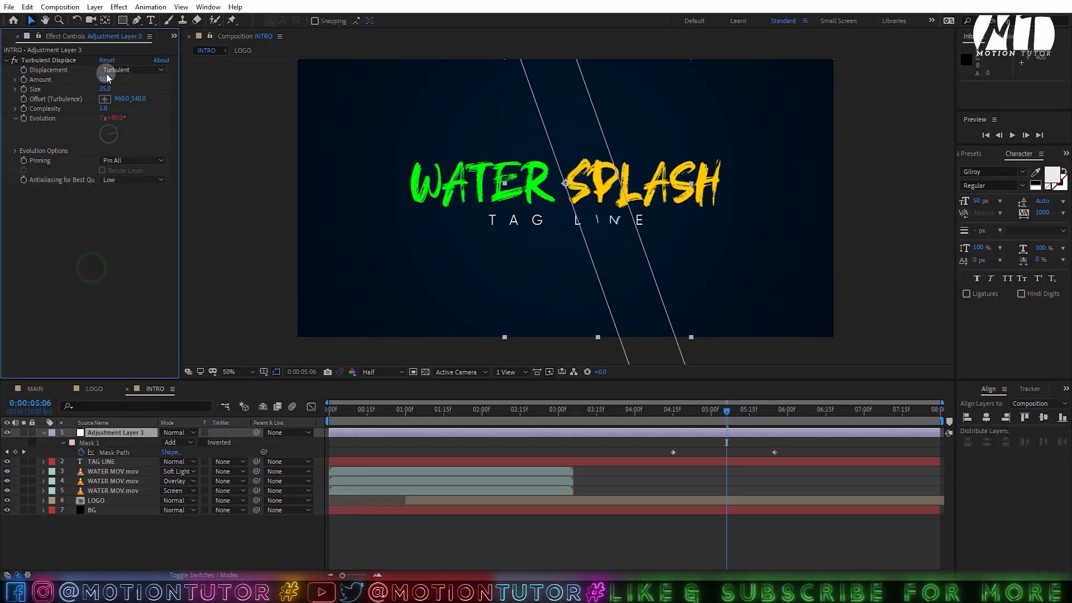
pyautogui.press('Return')
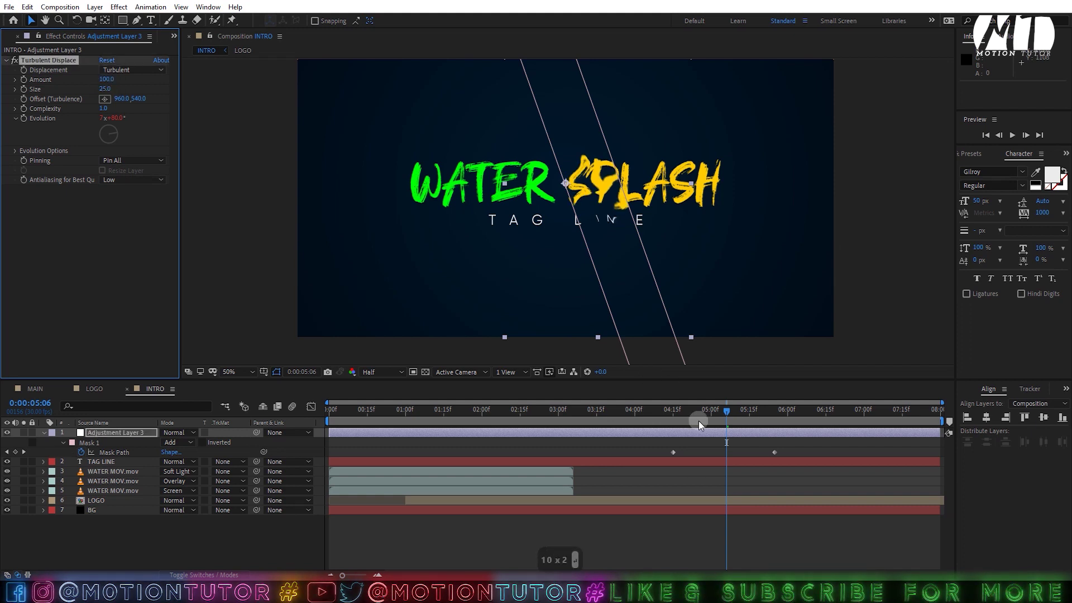
pyautogui.moveTo(724, 421); pyautogui.dragTo(654, 427)
pyautogui.press('space')
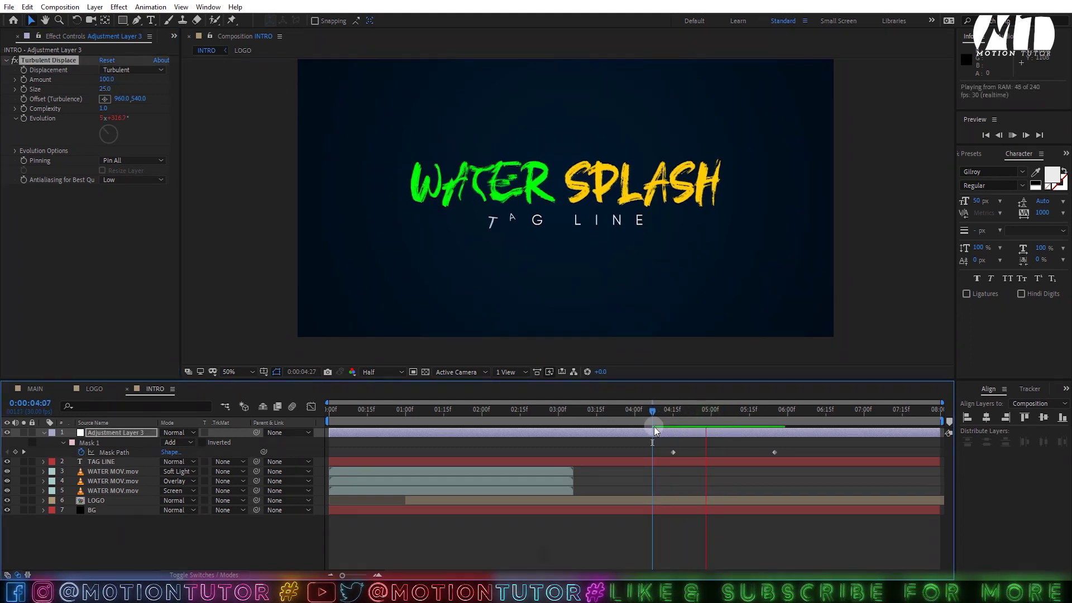
pyautogui.hotkey('ctrl', 's')
# - Ease both Mask Path keyframes and trim the adjustment layer to 0:00:04:15–0:00:05:24
pyautogui.click(803, 455)
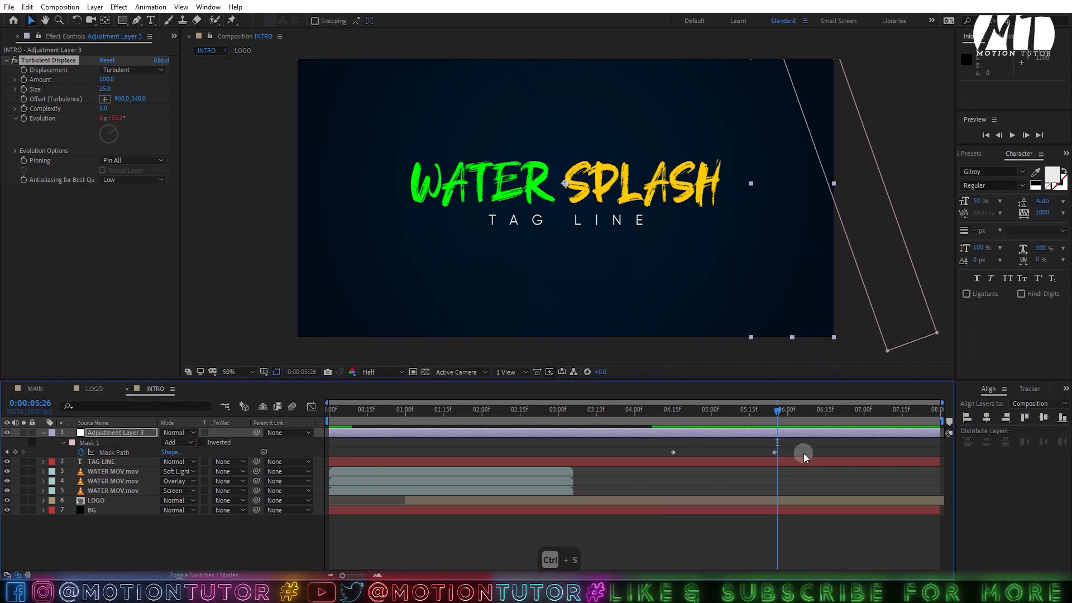
pyautogui.click(768, 411)
pyautogui.moveTo(789, 446); pyautogui.dragTo(632, 454)
pyautogui.press('F9')
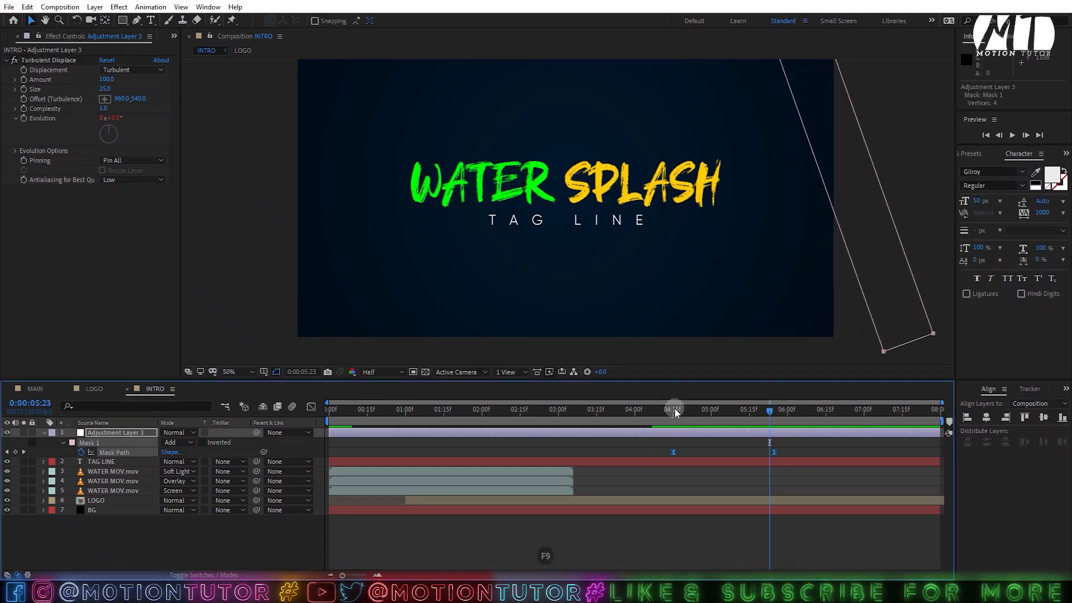
pyautogui.click(675, 410)
pyautogui.moveTo(675, 412); pyautogui.dragTo(672, 417)
pyautogui.moveTo(333, 437); pyautogui.dragTo(672, 438)
pyautogui.moveTo(936, 434); pyautogui.dragTo(773, 448)
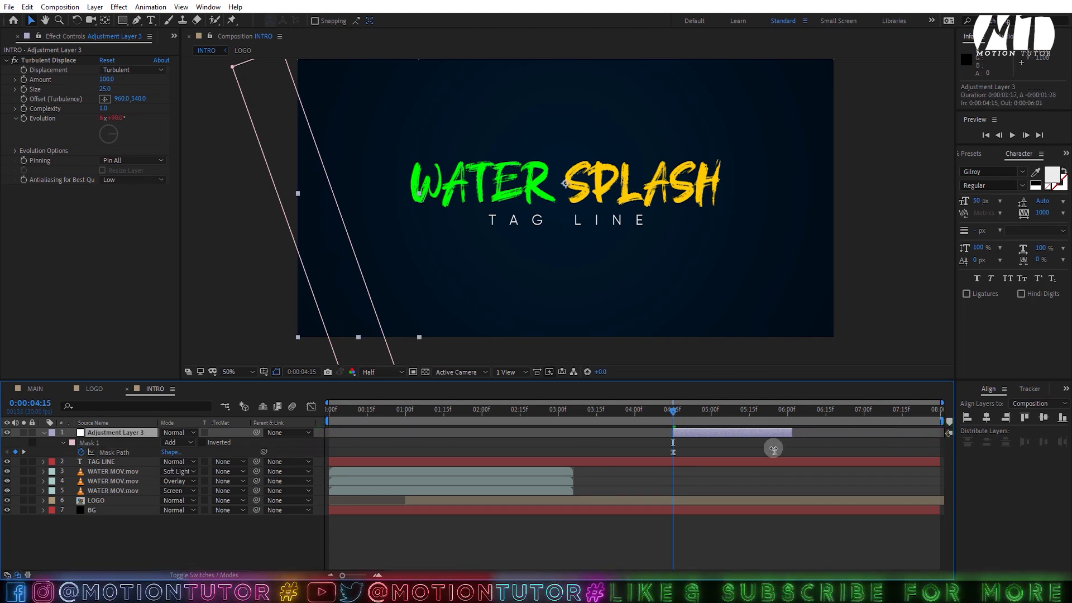
# - Duplicate the glitch adjustment layer and offset the copy to start just after the original
pyautogui.click(43, 433)
pyautogui.hotkey('ctrl', 'd')
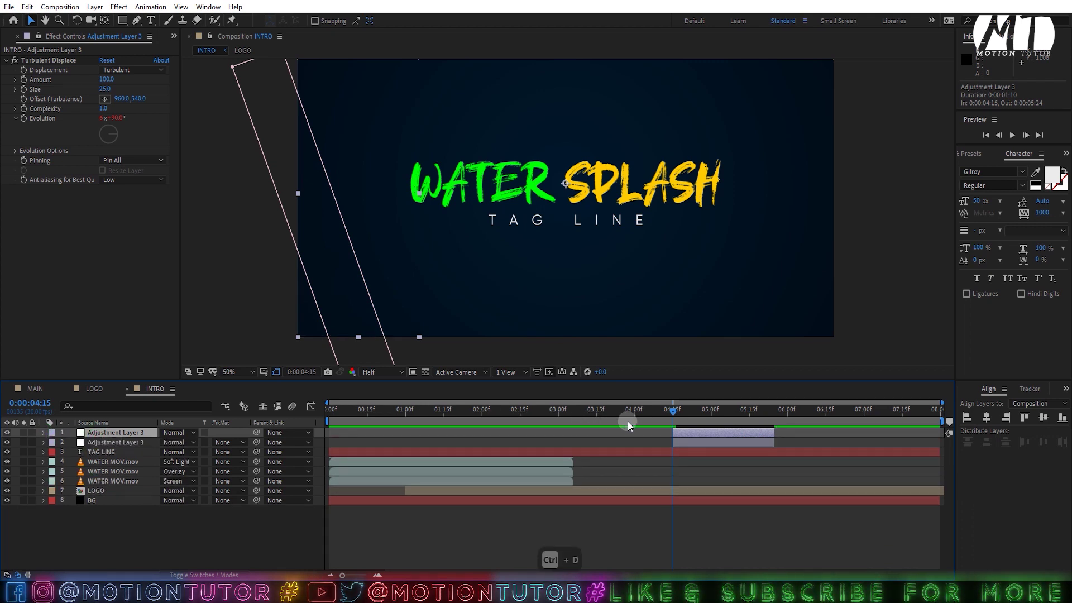
pyautogui.moveTo(684, 431)
pyautogui.mouseDown()
pyautogui.moveTo(732, 432)
pyautogui.moveTo(731, 414)
pyautogui.moveTo(698, 419)
pyautogui.moveTo(768, 418)
pyautogui.moveTo(752, 435)
pyautogui.moveTo(675, 428)
pyautogui.mouseUp()
pyautogui.click(703, 431)
pyautogui.press('space')
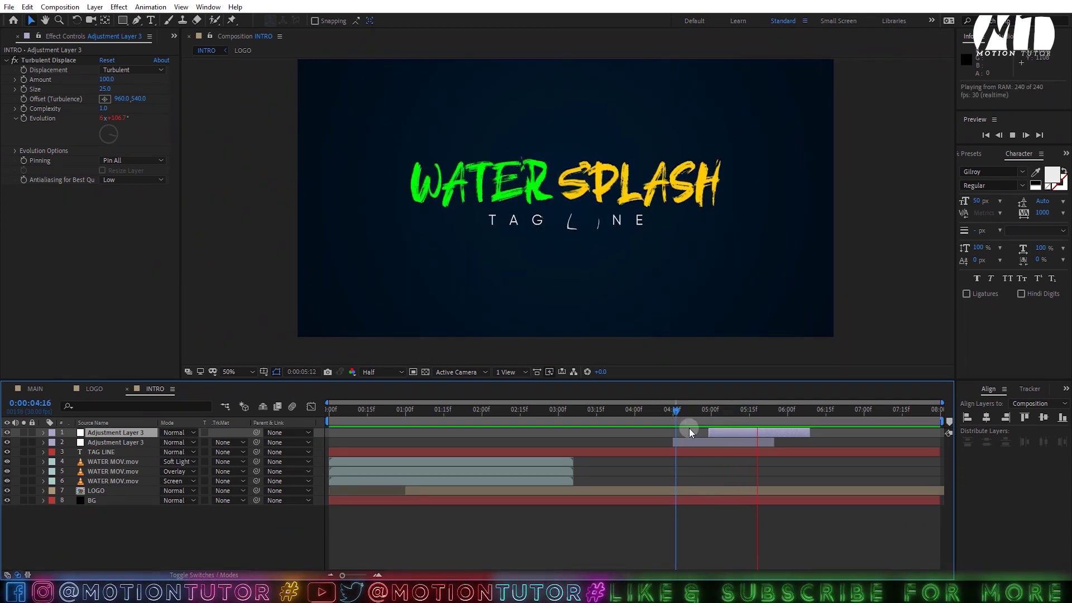
pyautogui.click(769, 430)
# - Add a third glitch copy shifted later and preview the staggered sweeps
pyautogui.hotkey('ctrl', 'd')
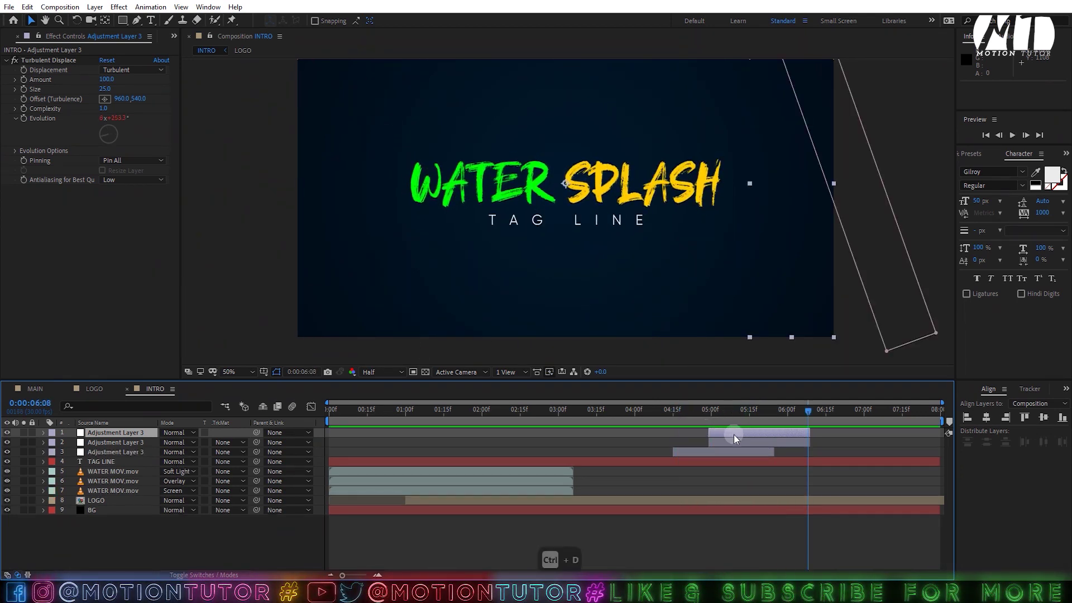
pyautogui.moveTo(733, 435); pyautogui.dragTo(762, 434)
pyautogui.click(641, 410)
pyautogui.press('space')
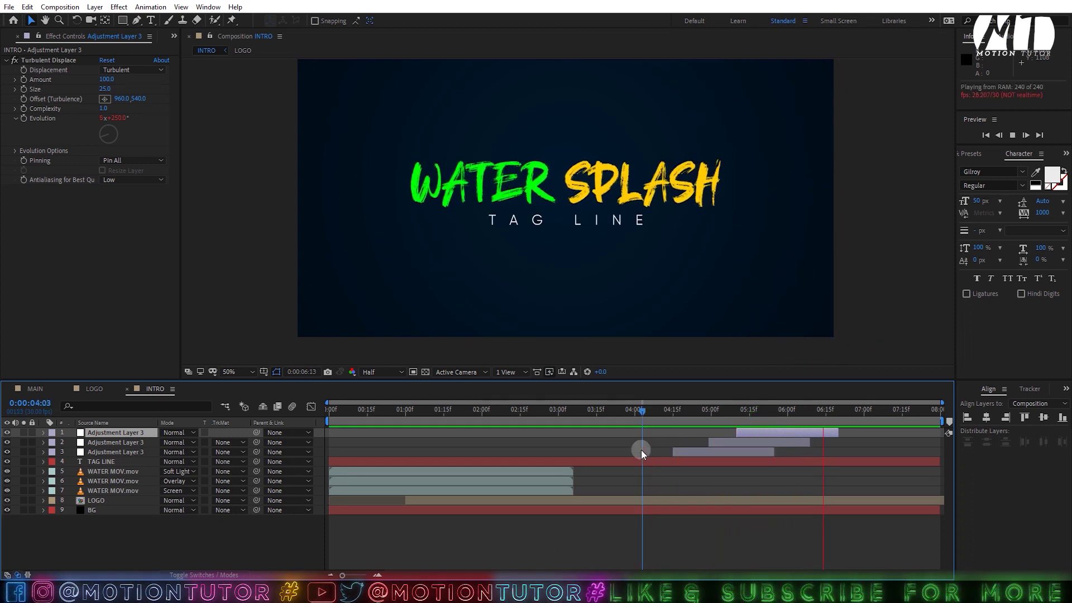
pyautogui.press('space')
pyautogui.click(864, 417)
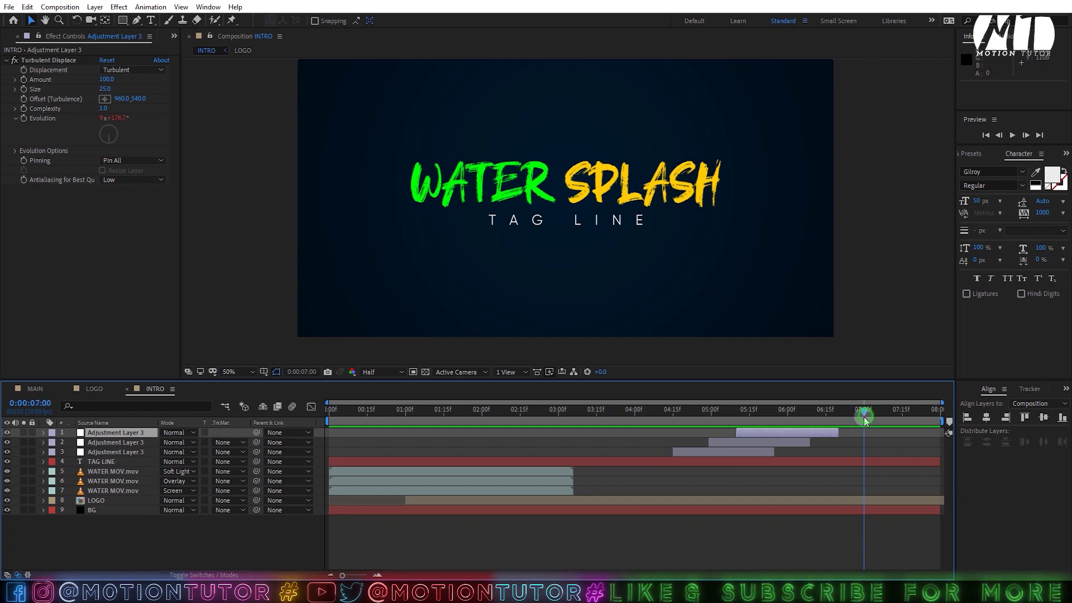
pyautogui.click(94, 7)
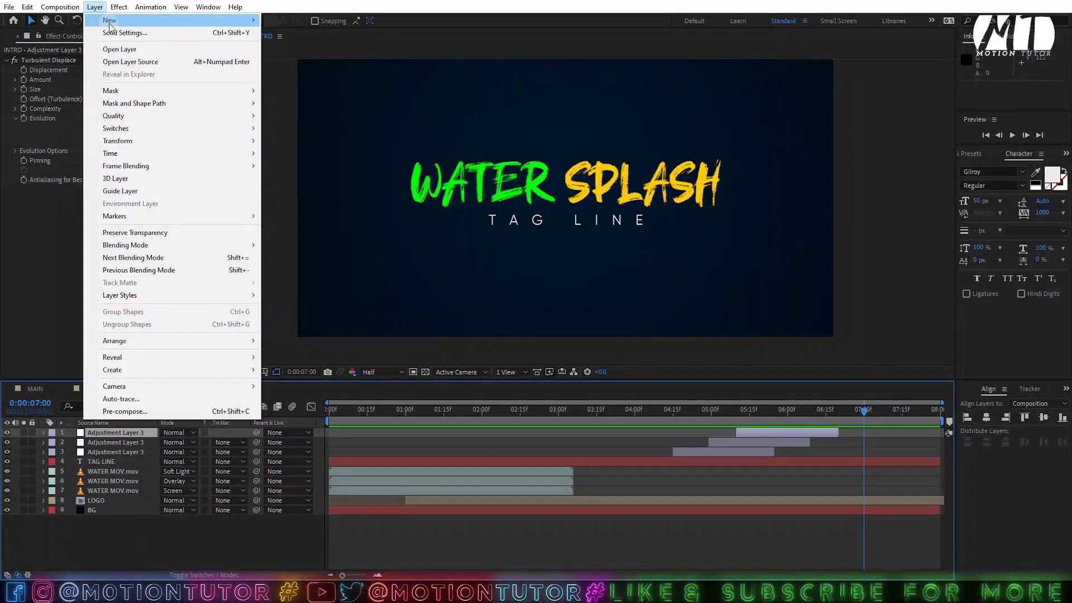
# - Create a black solid and trim it to start at 0:00:07:00
pyautogui.moveTo(167, 20)
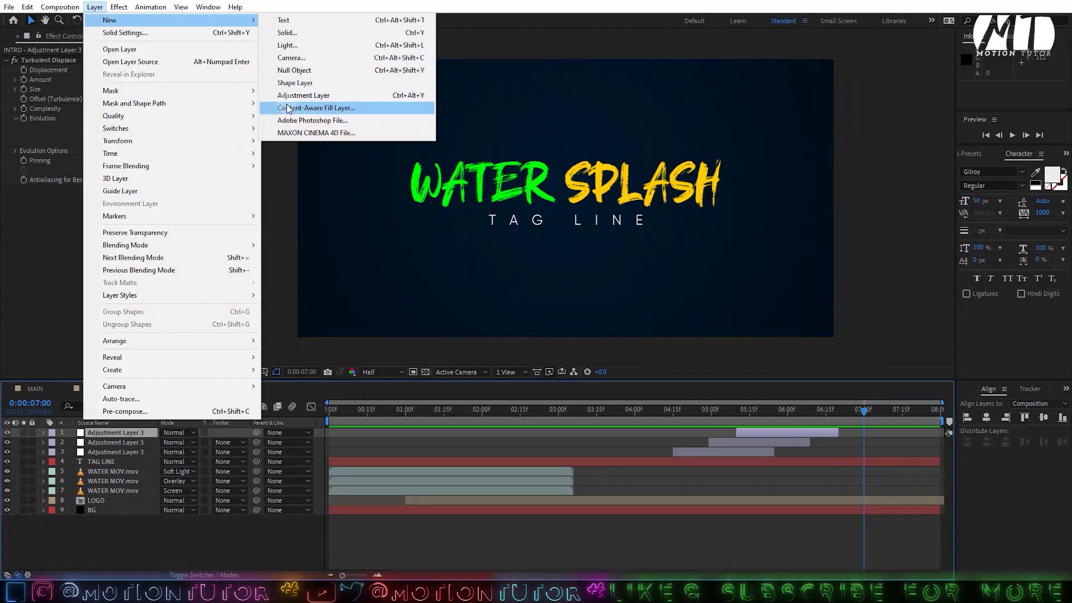
pyautogui.click(290, 32)
pyautogui.click(574, 390)
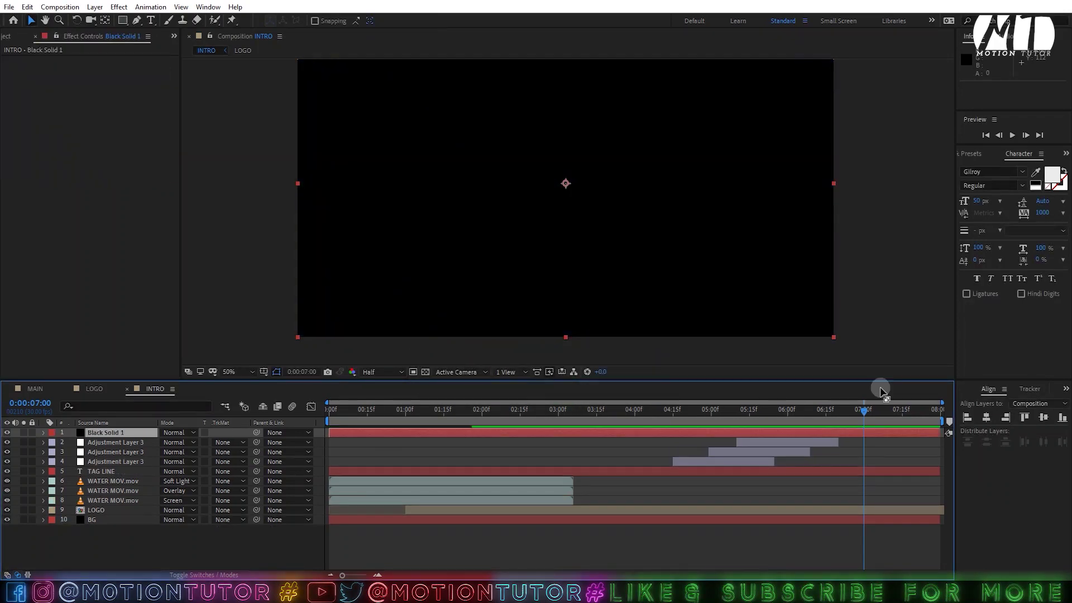
pyautogui.moveTo(329, 434); pyautogui.dragTo(843, 450)
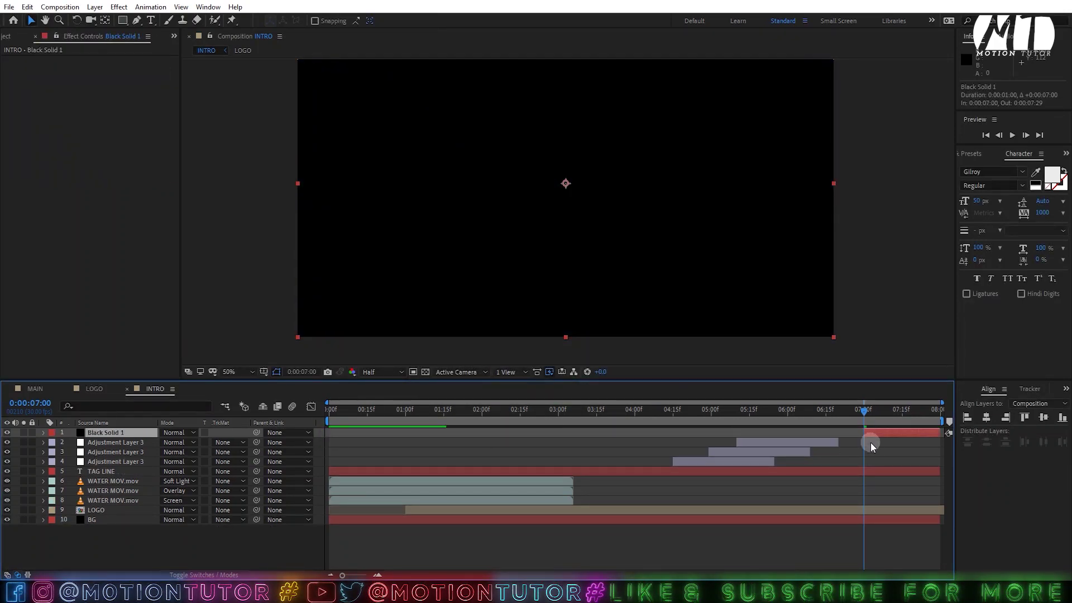
# - Keyframe the solid's Opacity from 0% at 7:00 to 100% at its end, preview and save
pyautogui.press('t')
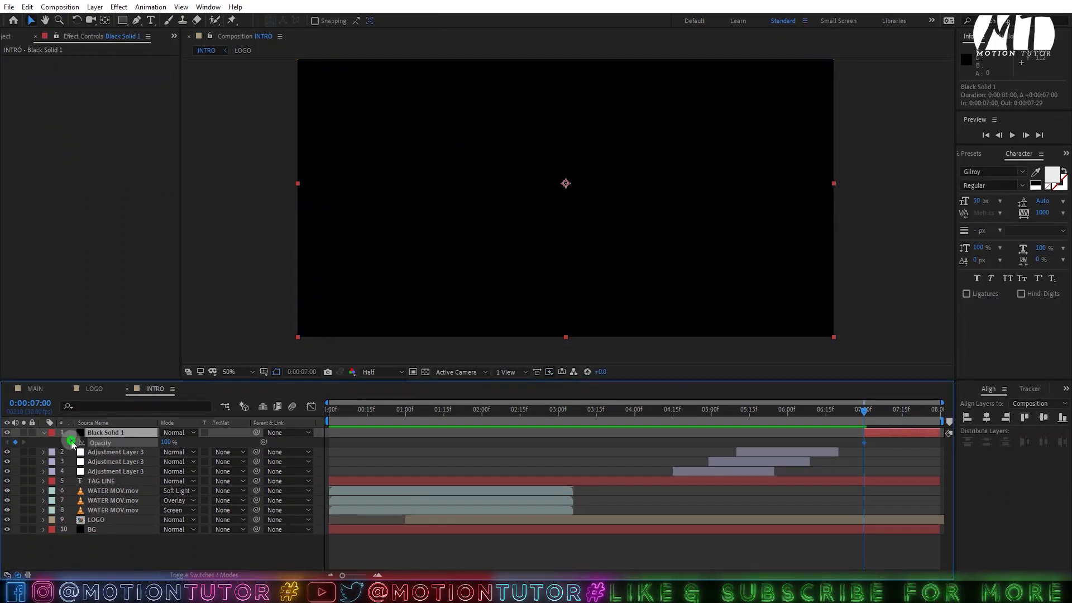
pyautogui.click(933, 435)
pyautogui.moveTo(862, 443); pyautogui.dragTo(929, 444)
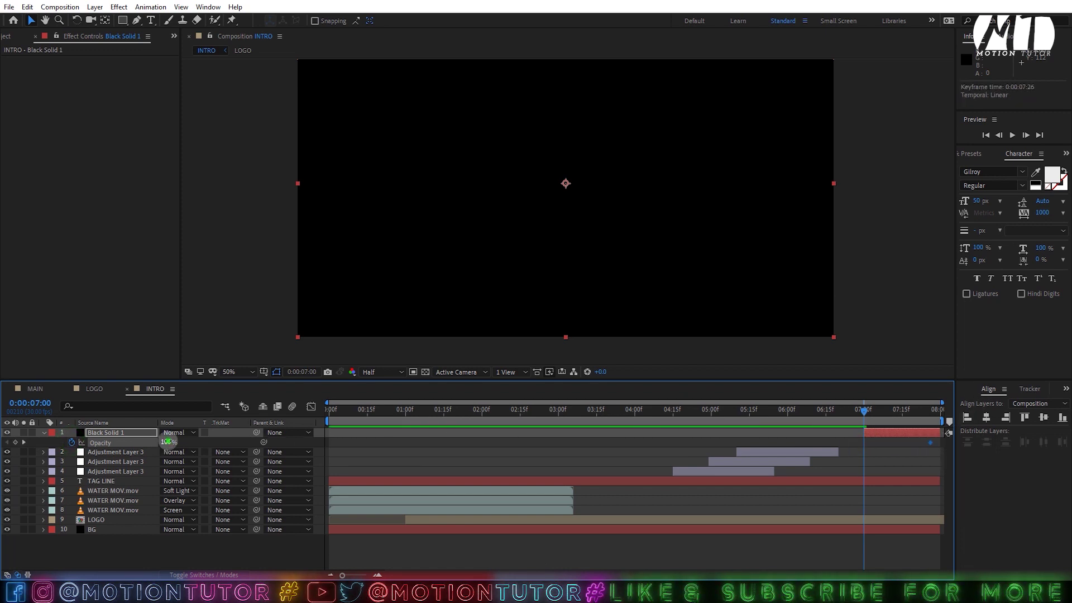
pyautogui.press('Return')
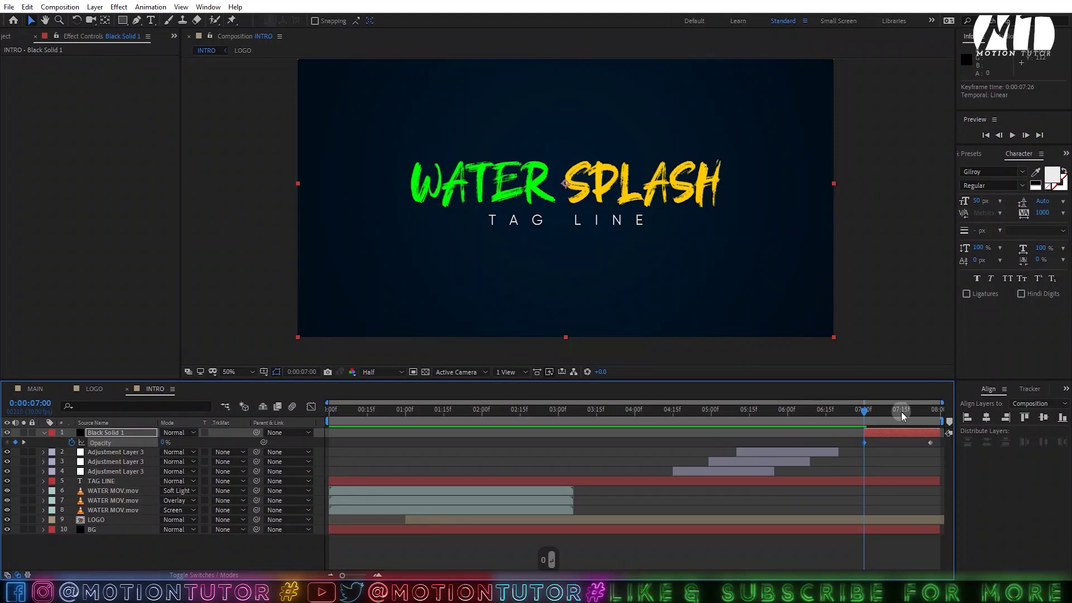
pyautogui.press('space')
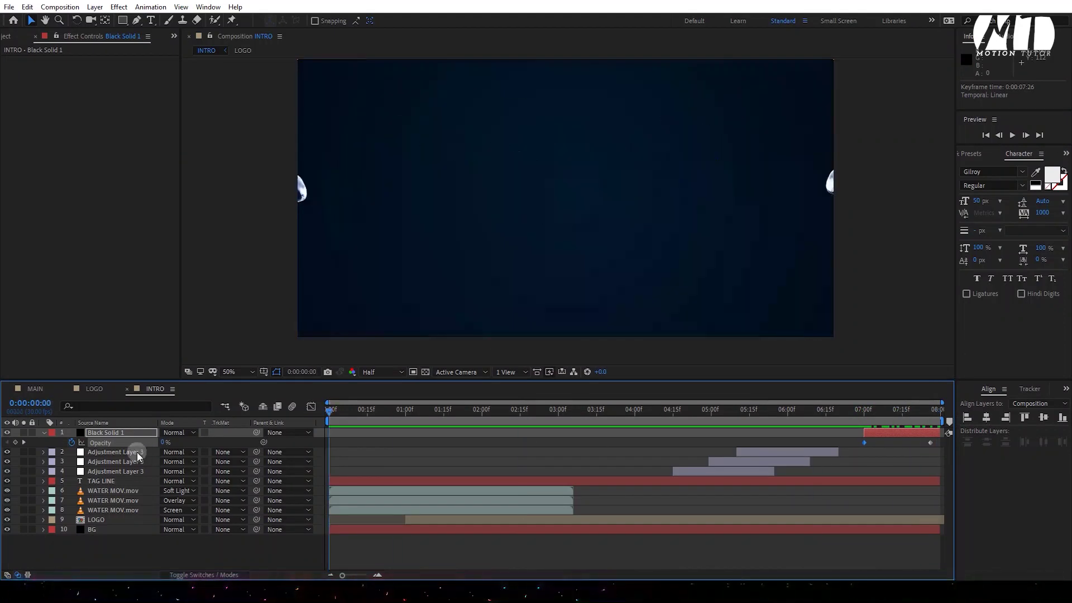
pyautogui.click(43, 433)
pyautogui.hotkey('ctrl', 's')
pyautogui.click(196, 540)
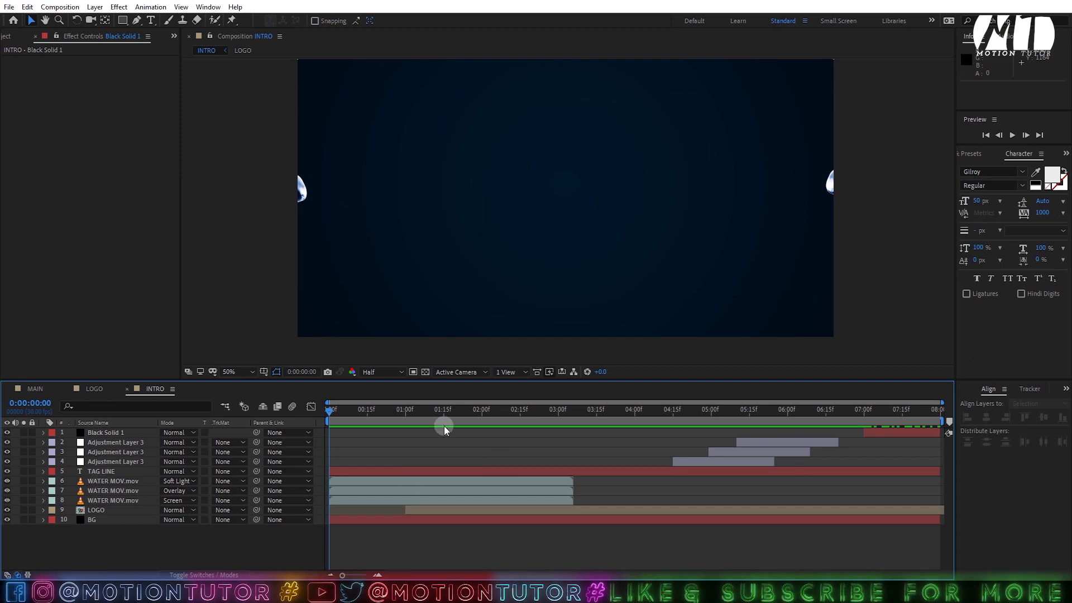
pyautogui.click(540, 410)
# - In the LOGO precomp, change the title text from WATER SPLASH to TUTORIAL DONE
pyautogui.doubleClick(90, 511)
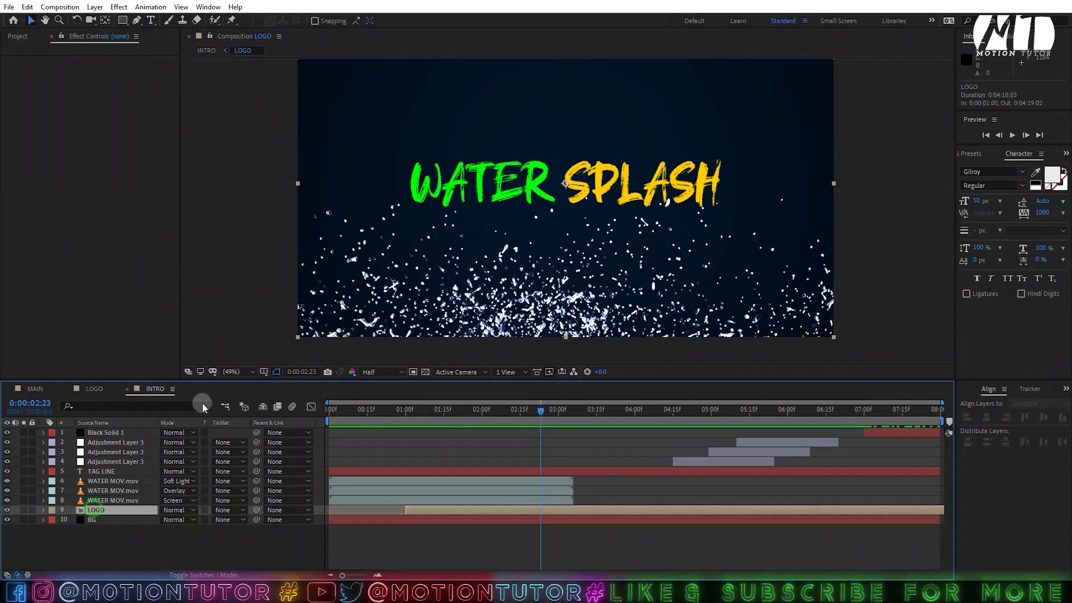
pyautogui.click(462, 228)
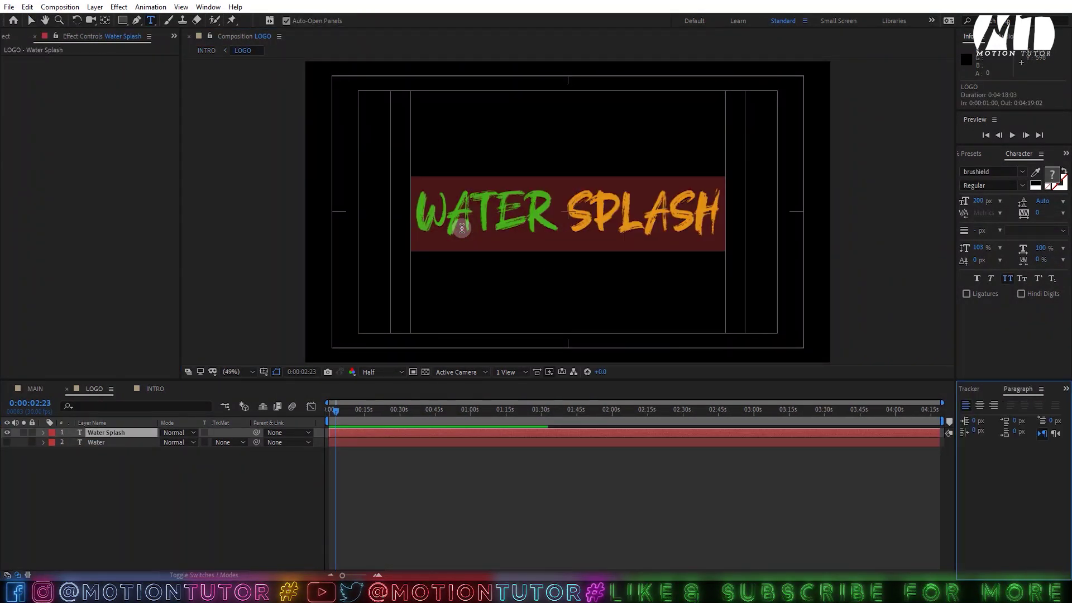
pyautogui.click(642, 409)
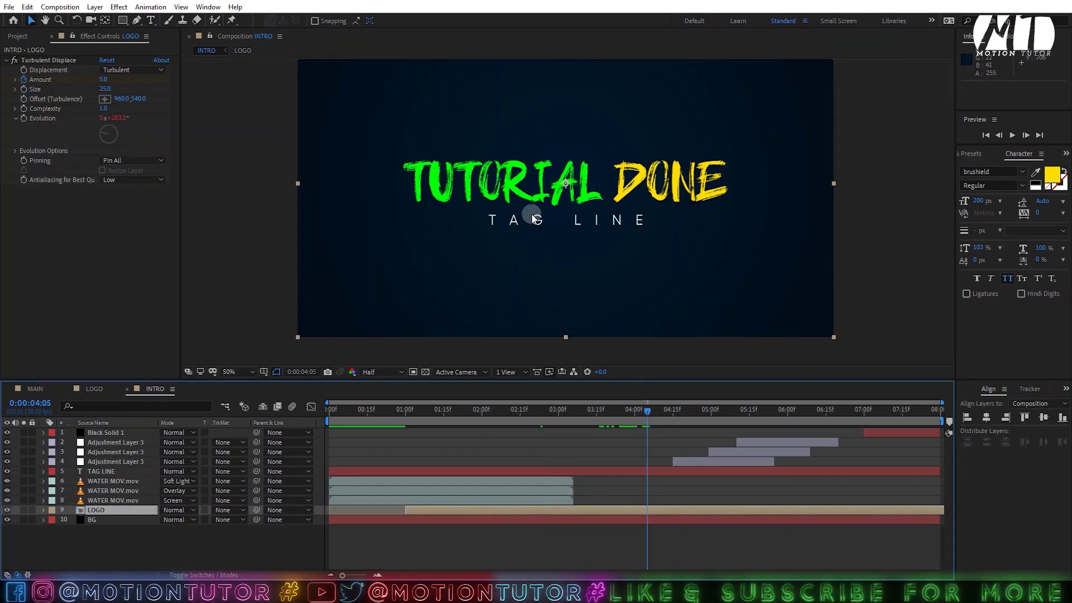
# - Preview the intro from the start, then park where the new title has settled
pyautogui.click(380, 410)
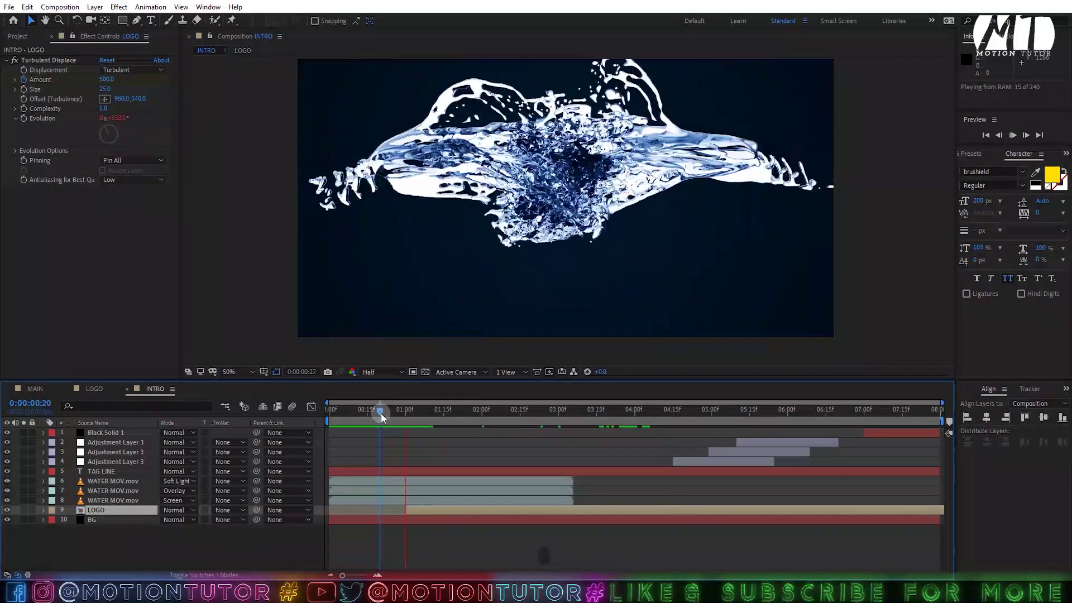
pyautogui.press('space')
pyautogui.click(624, 410)
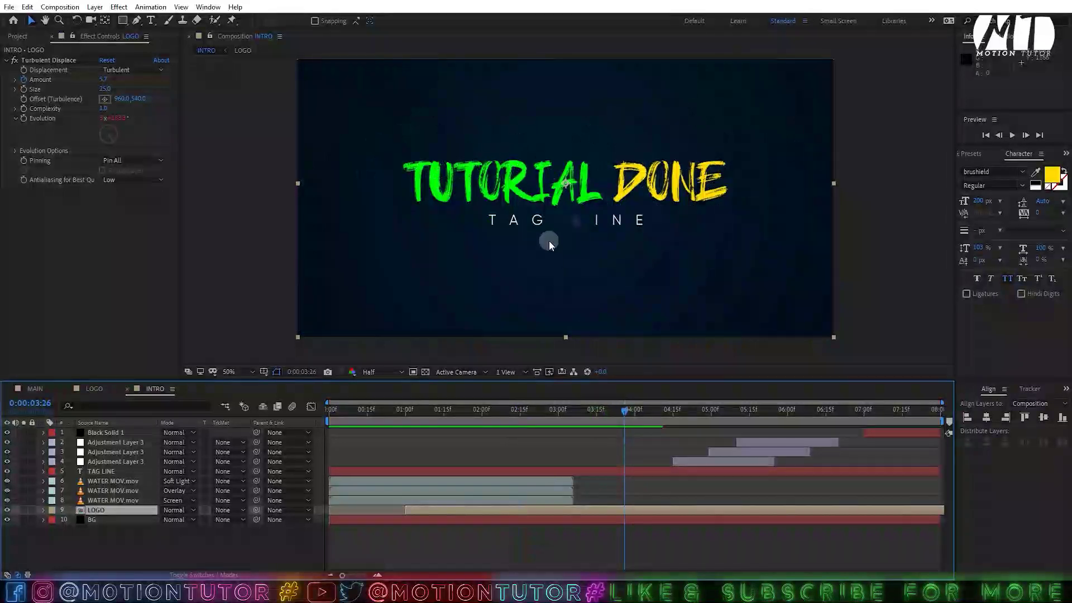
pyautogui.click(104, 481)
# - Retype the tag line as MOTION TUTOR and bring up the Align panel to centre it
pyautogui.doubleClick(99, 471)
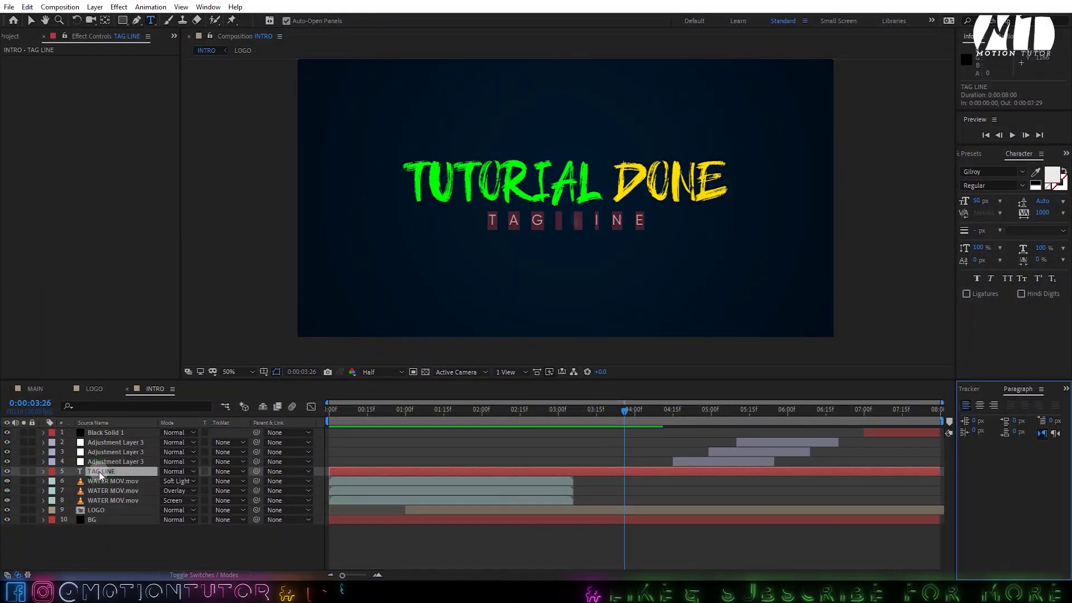
pyautogui.write('tutor')
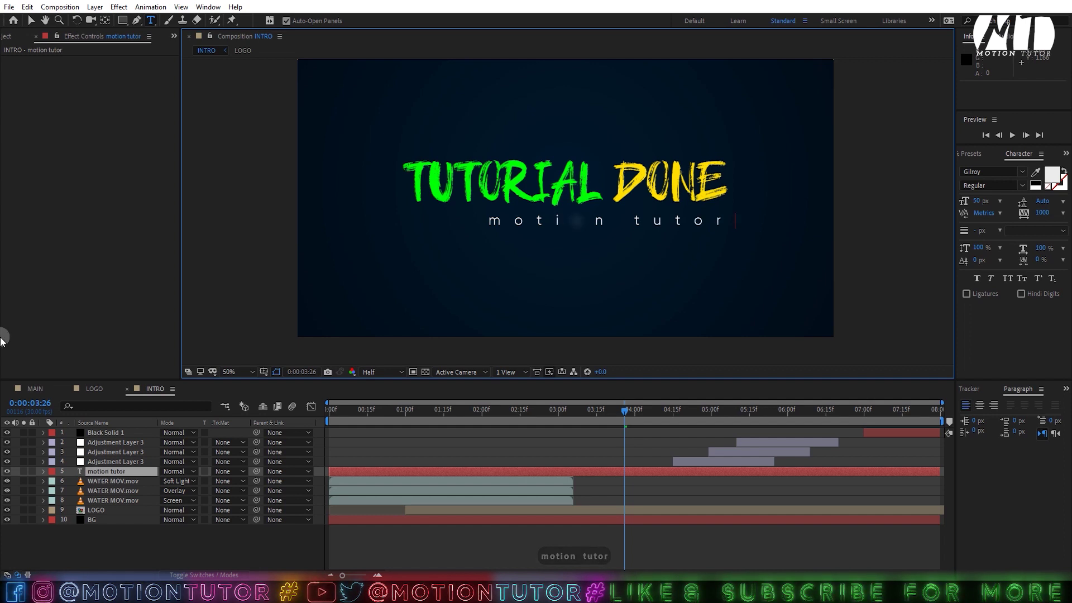
pyautogui.click(31, 20)
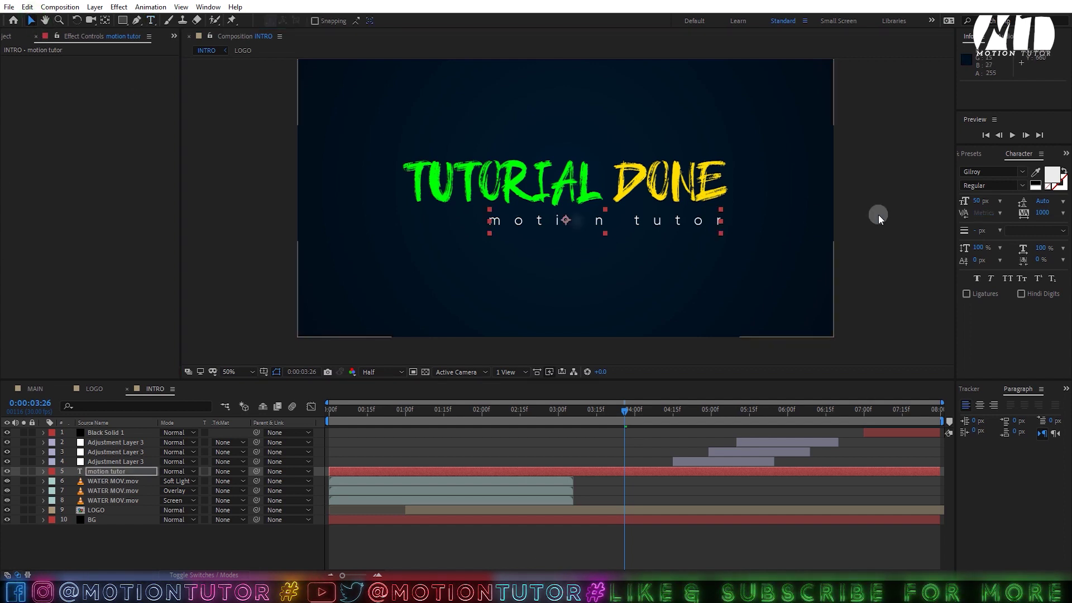
pyautogui.click(1057, 390)
pyautogui.click(1021, 419)
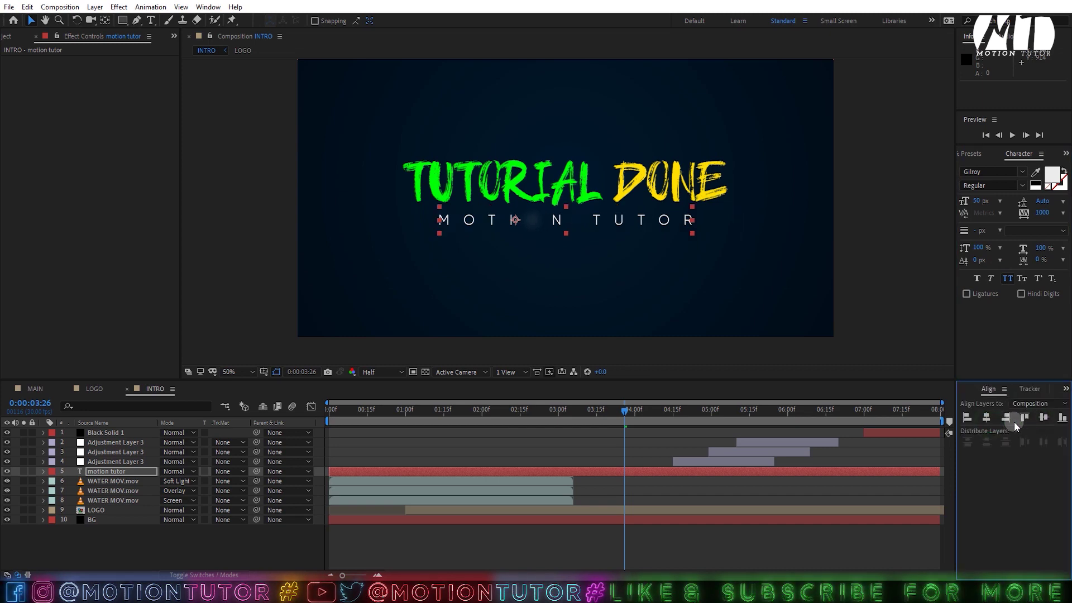